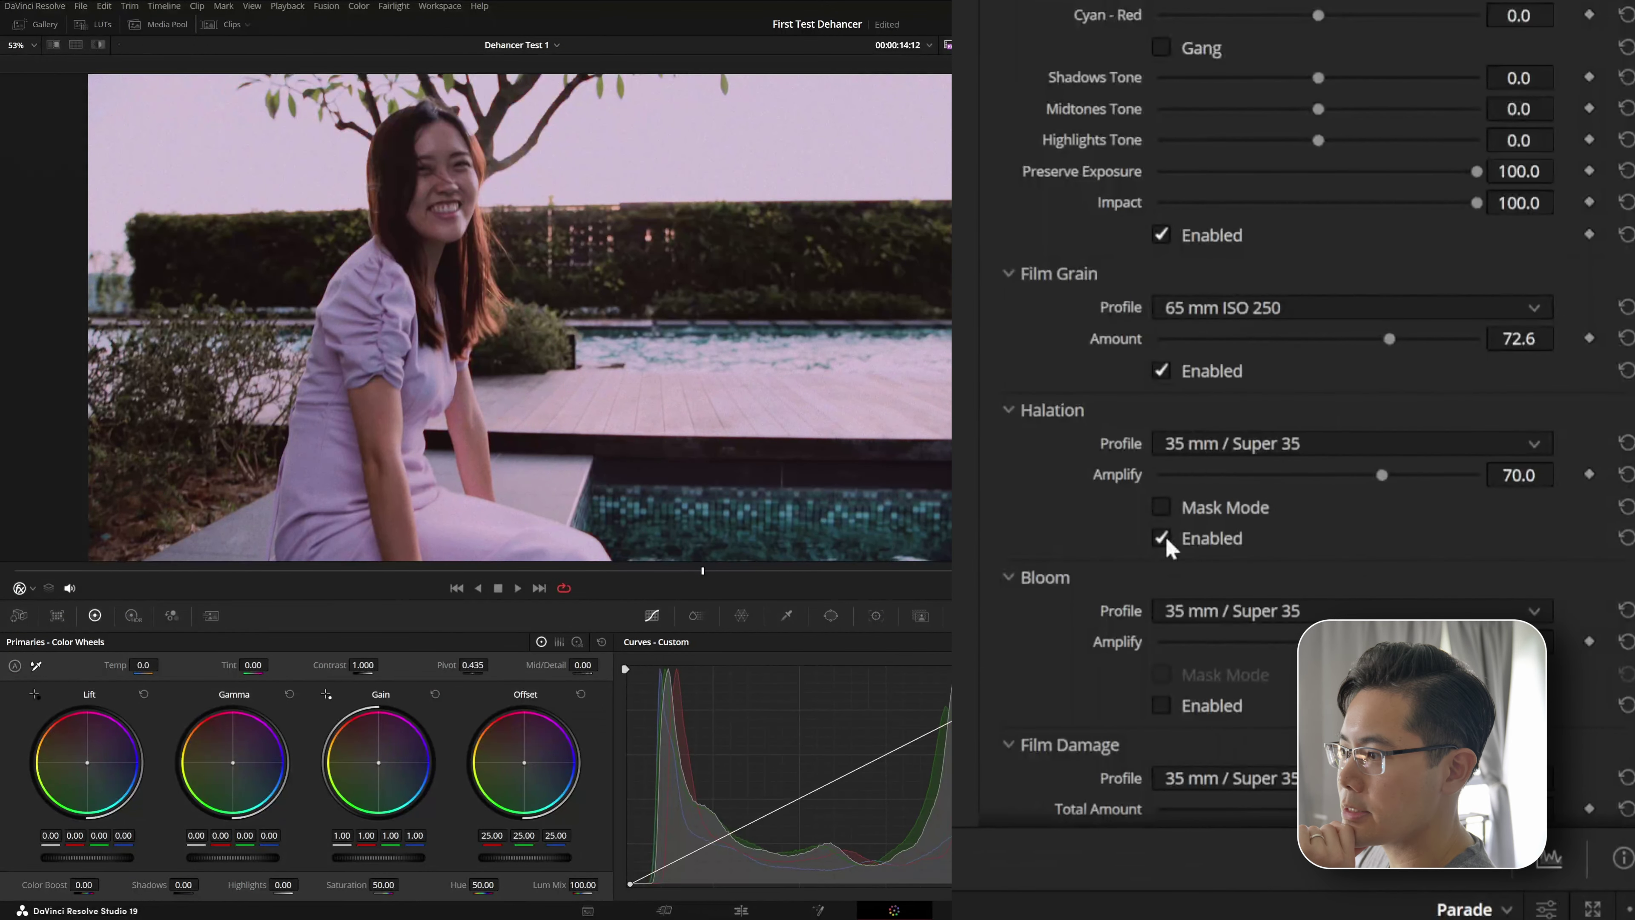
# Step: Choose the 35 mm / Super 35 No Remjet Halation profile and drag Amplify up to roughly 79
pyautogui.click(1379, 443)
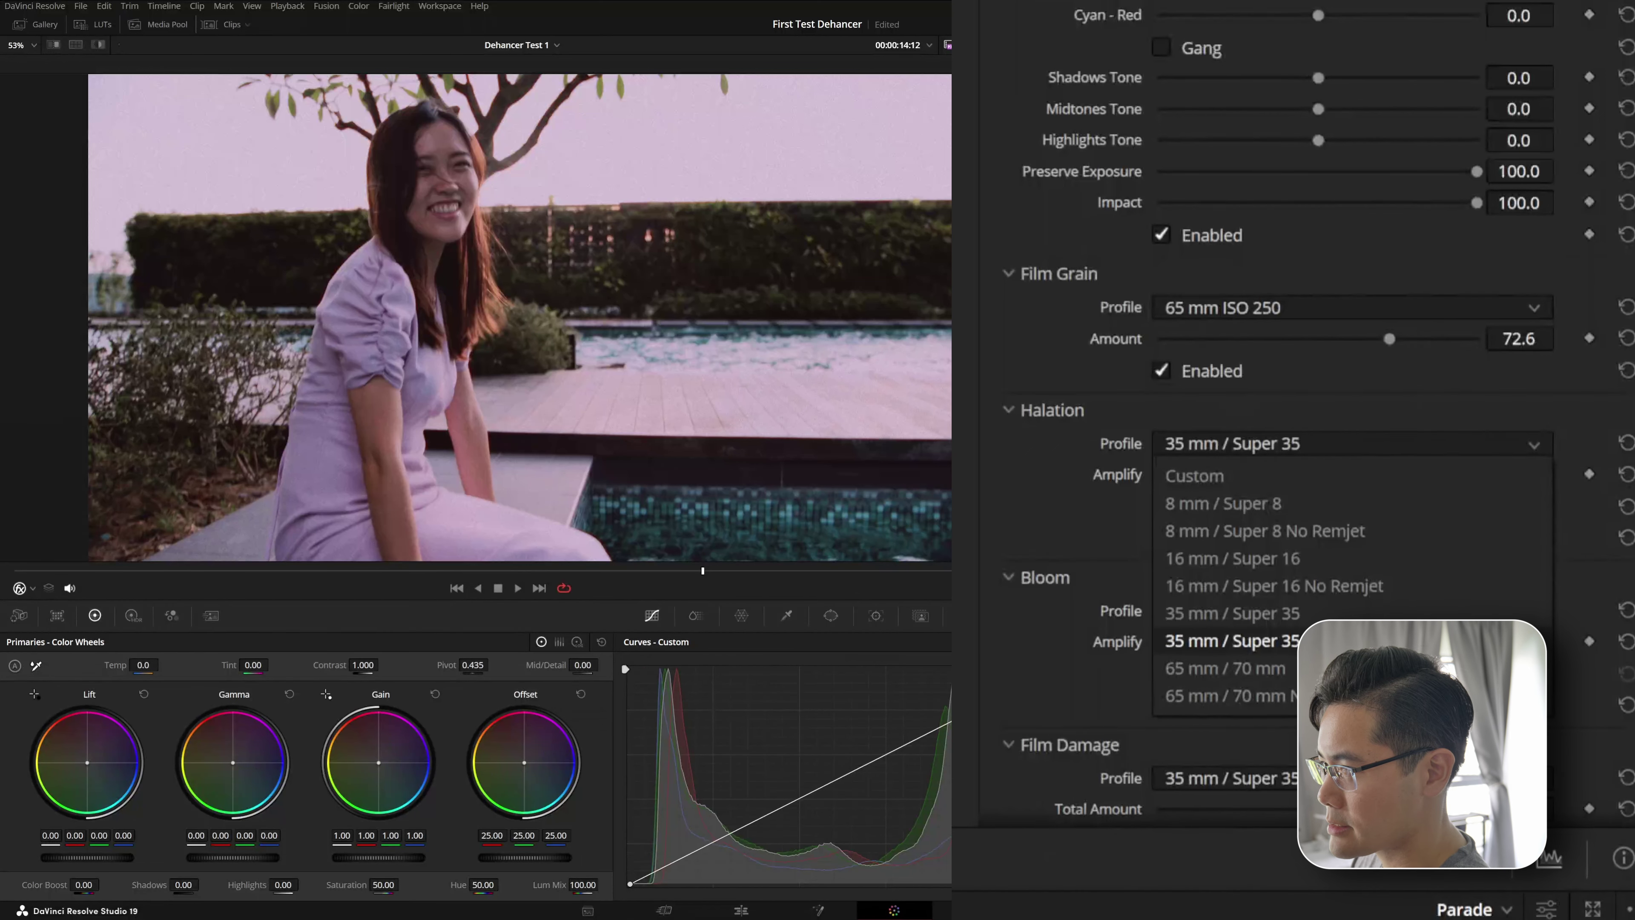
pyautogui.click(1384, 641)
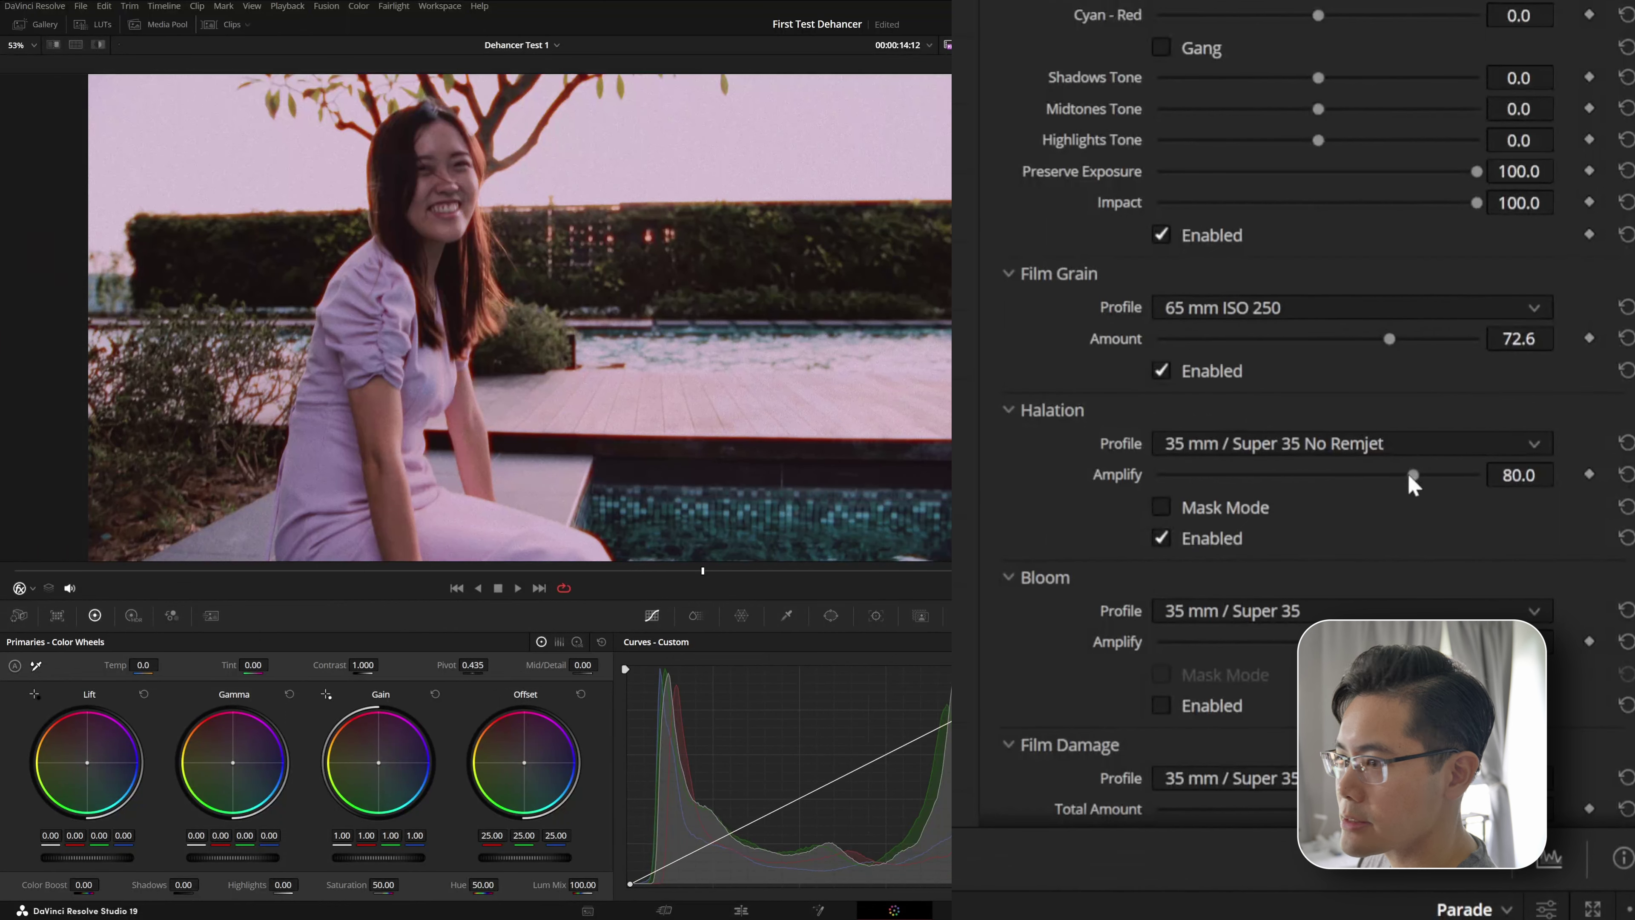
pyautogui.moveTo(1315, 472); pyautogui.dragTo(1421, 456)
# Step: Try several Halation Amplify strengths and settle it at 76.8
pyautogui.scroll(5, 278, 456)
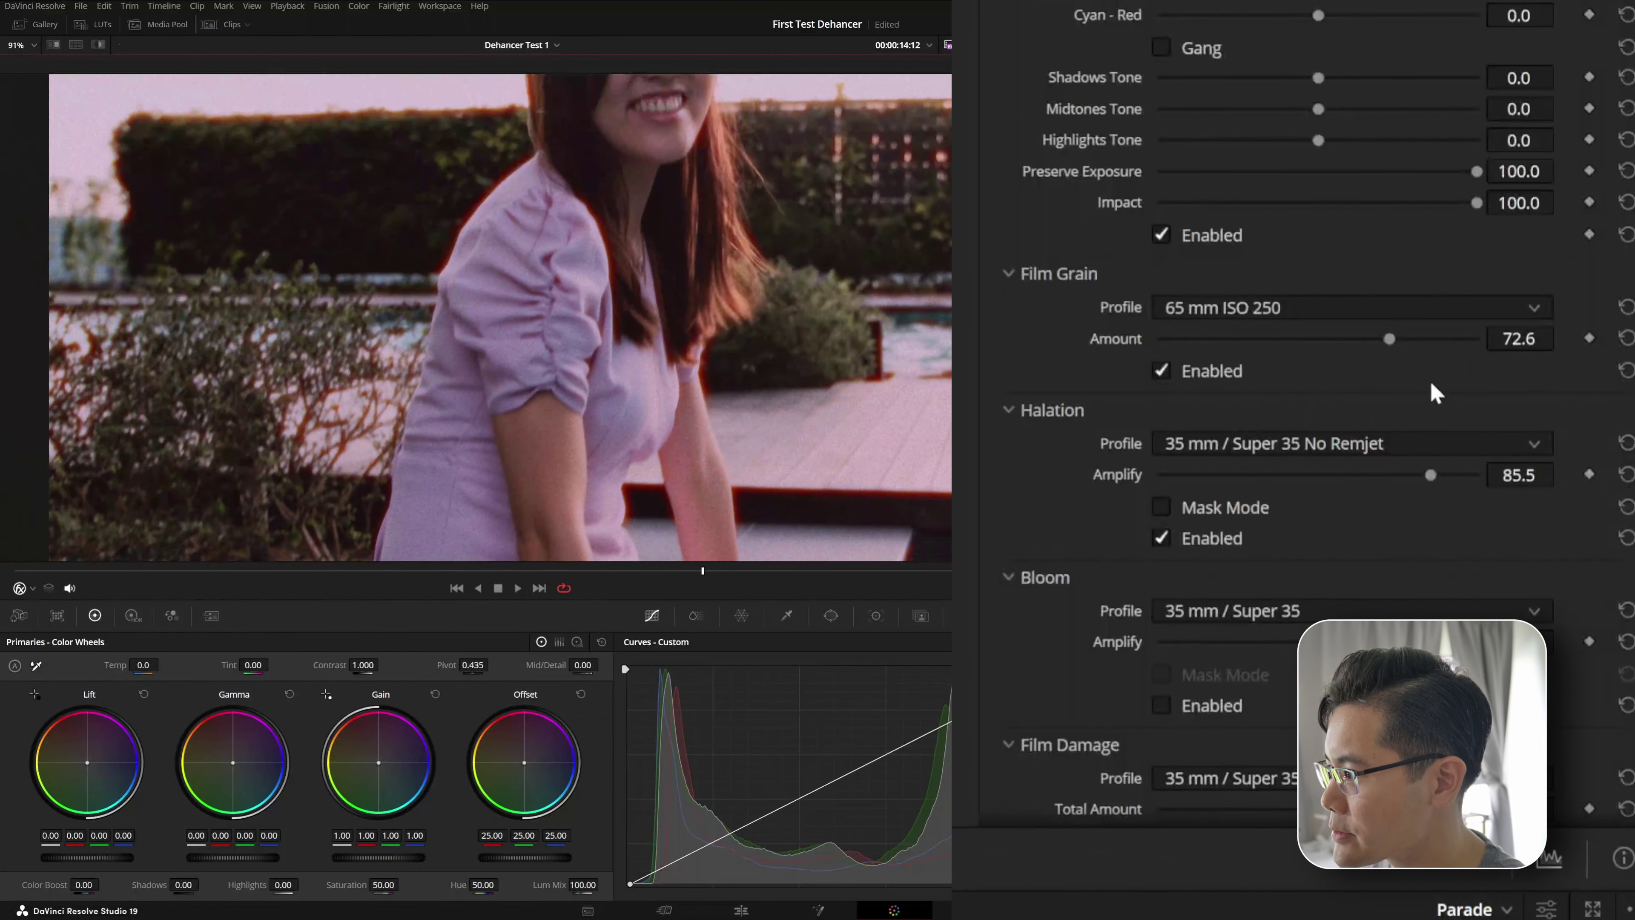
pyautogui.scroll(-2, 1404, 456)
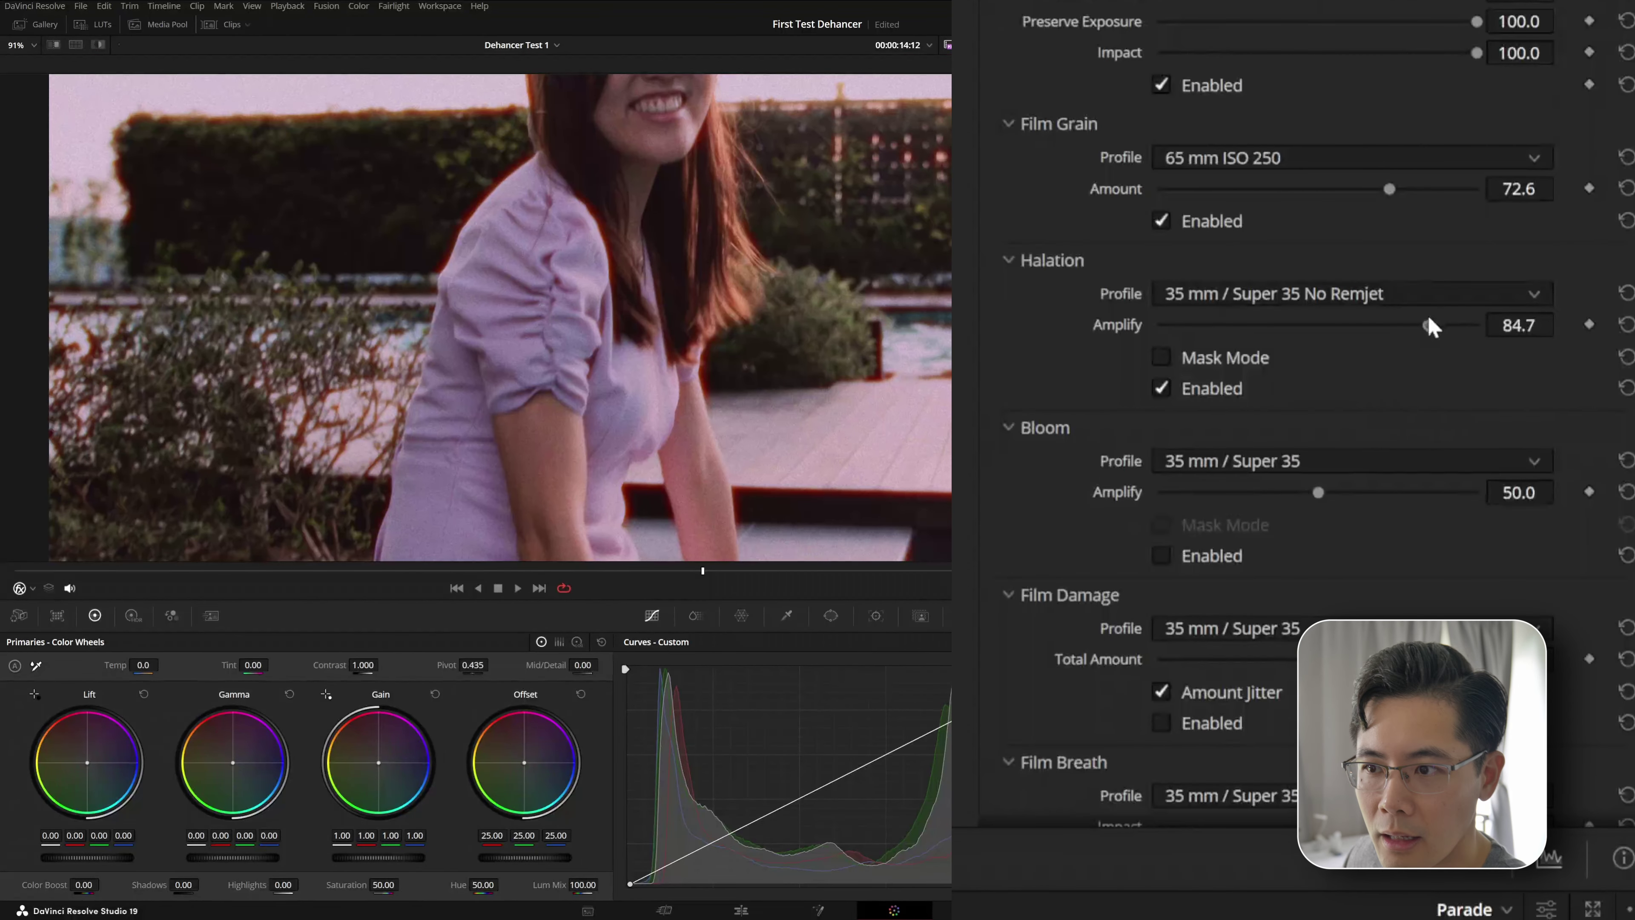
pyautogui.moveTo(1426, 326); pyautogui.dragTo(1168, 330)
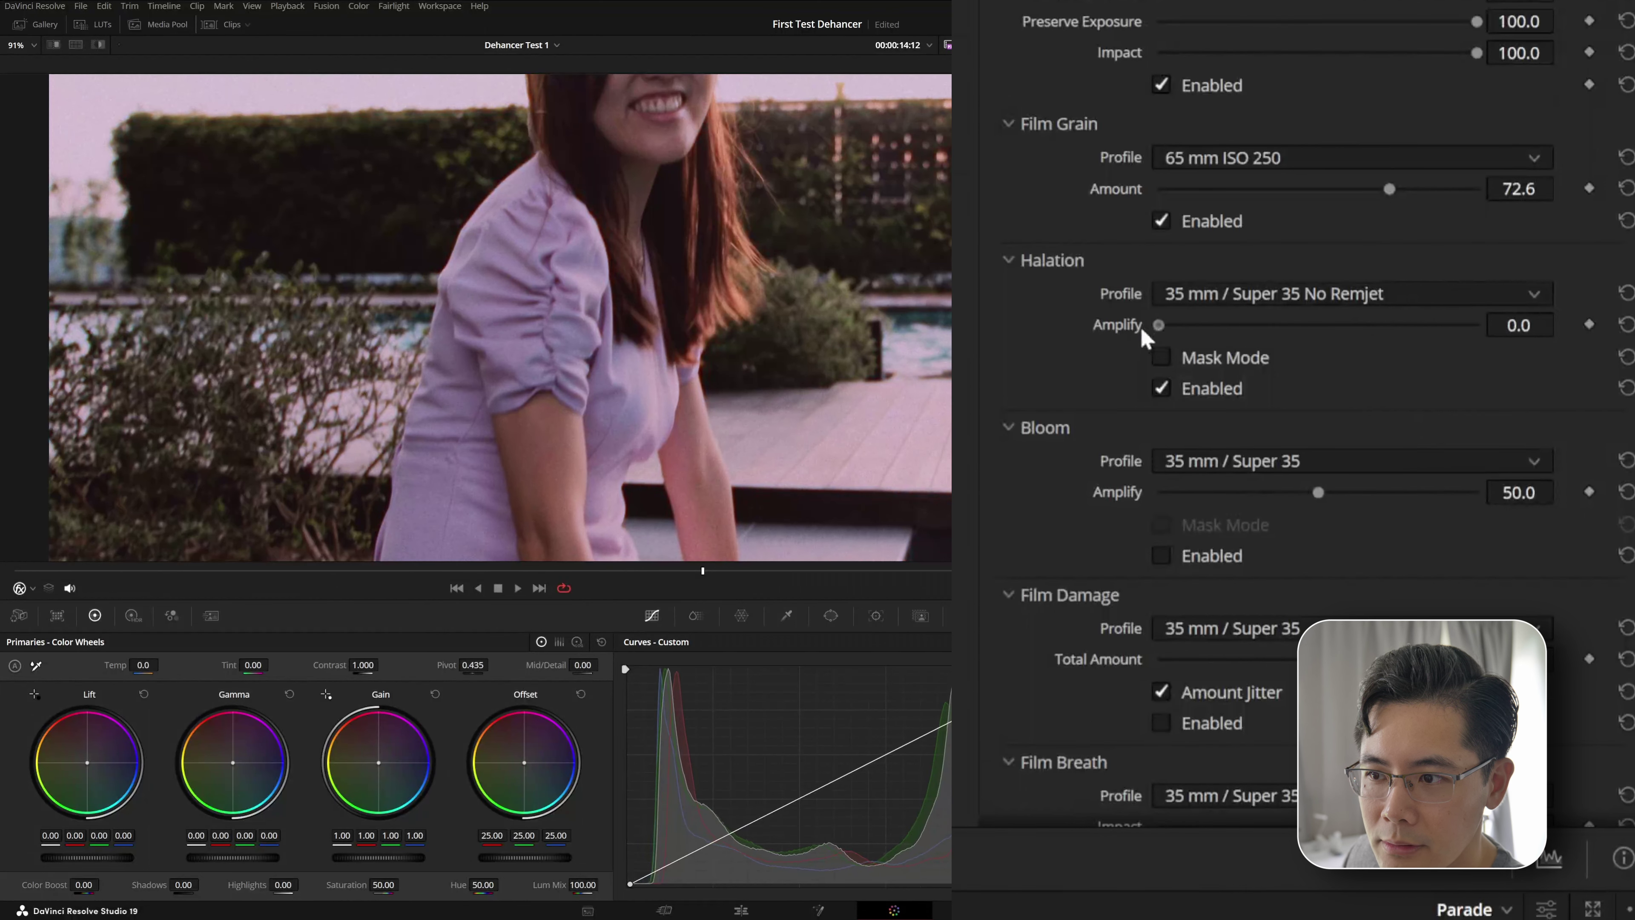
pyautogui.moveTo(1283, 324); pyautogui.dragTo(1405, 332)
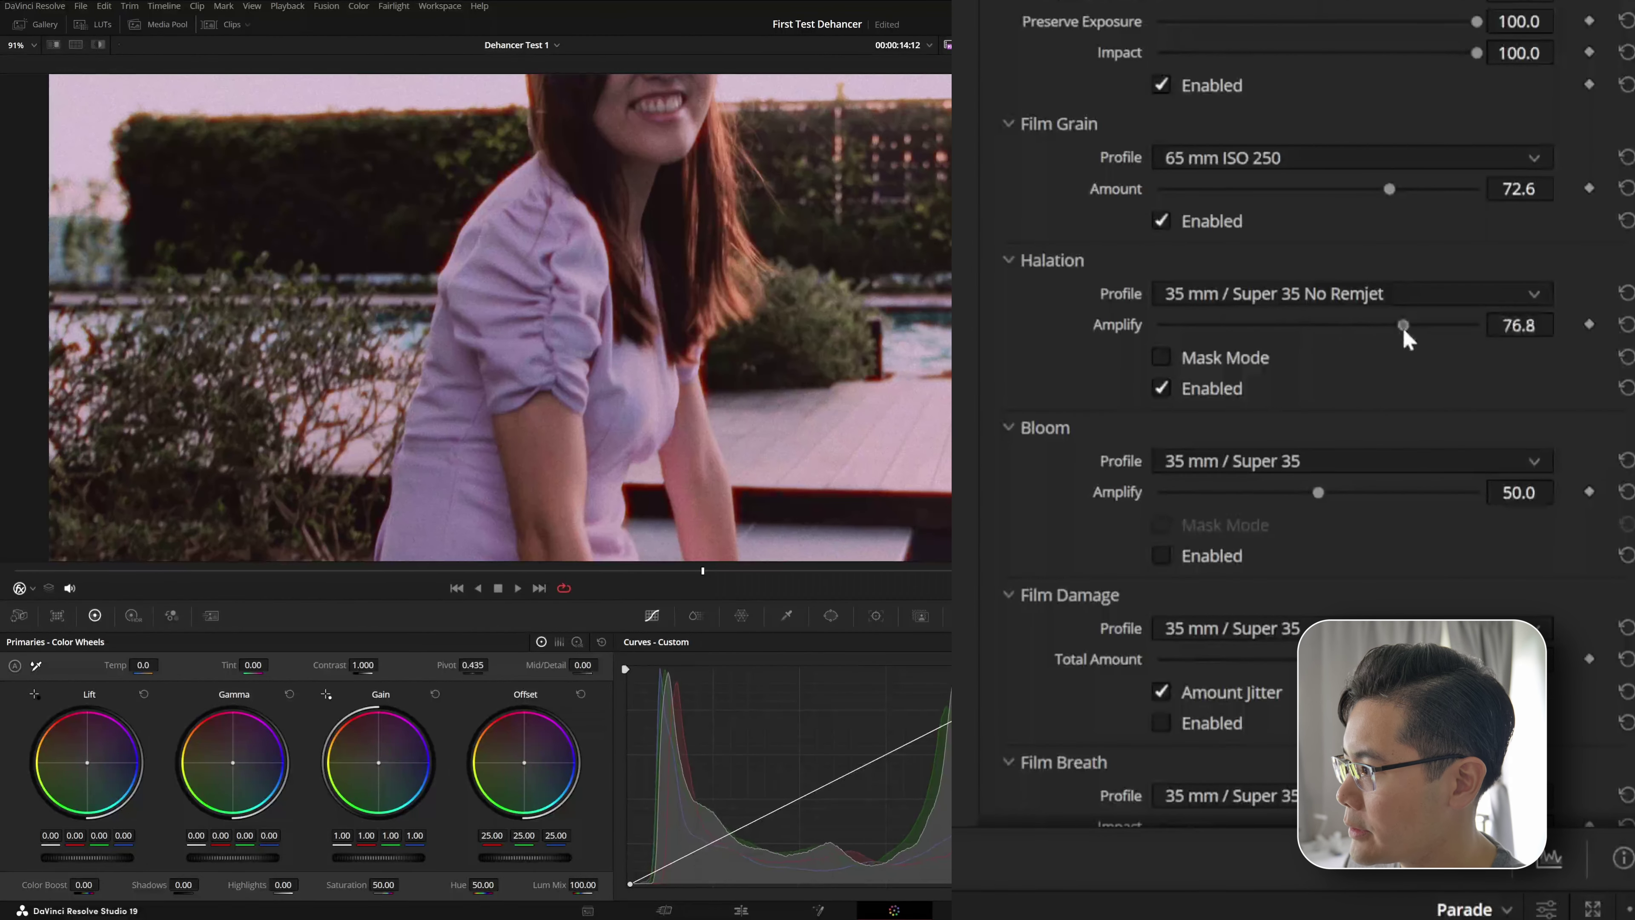
# Step: Toggle Halation on and off repeatedly to compare the look, leaving it switched off
pyautogui.click(1161, 390)
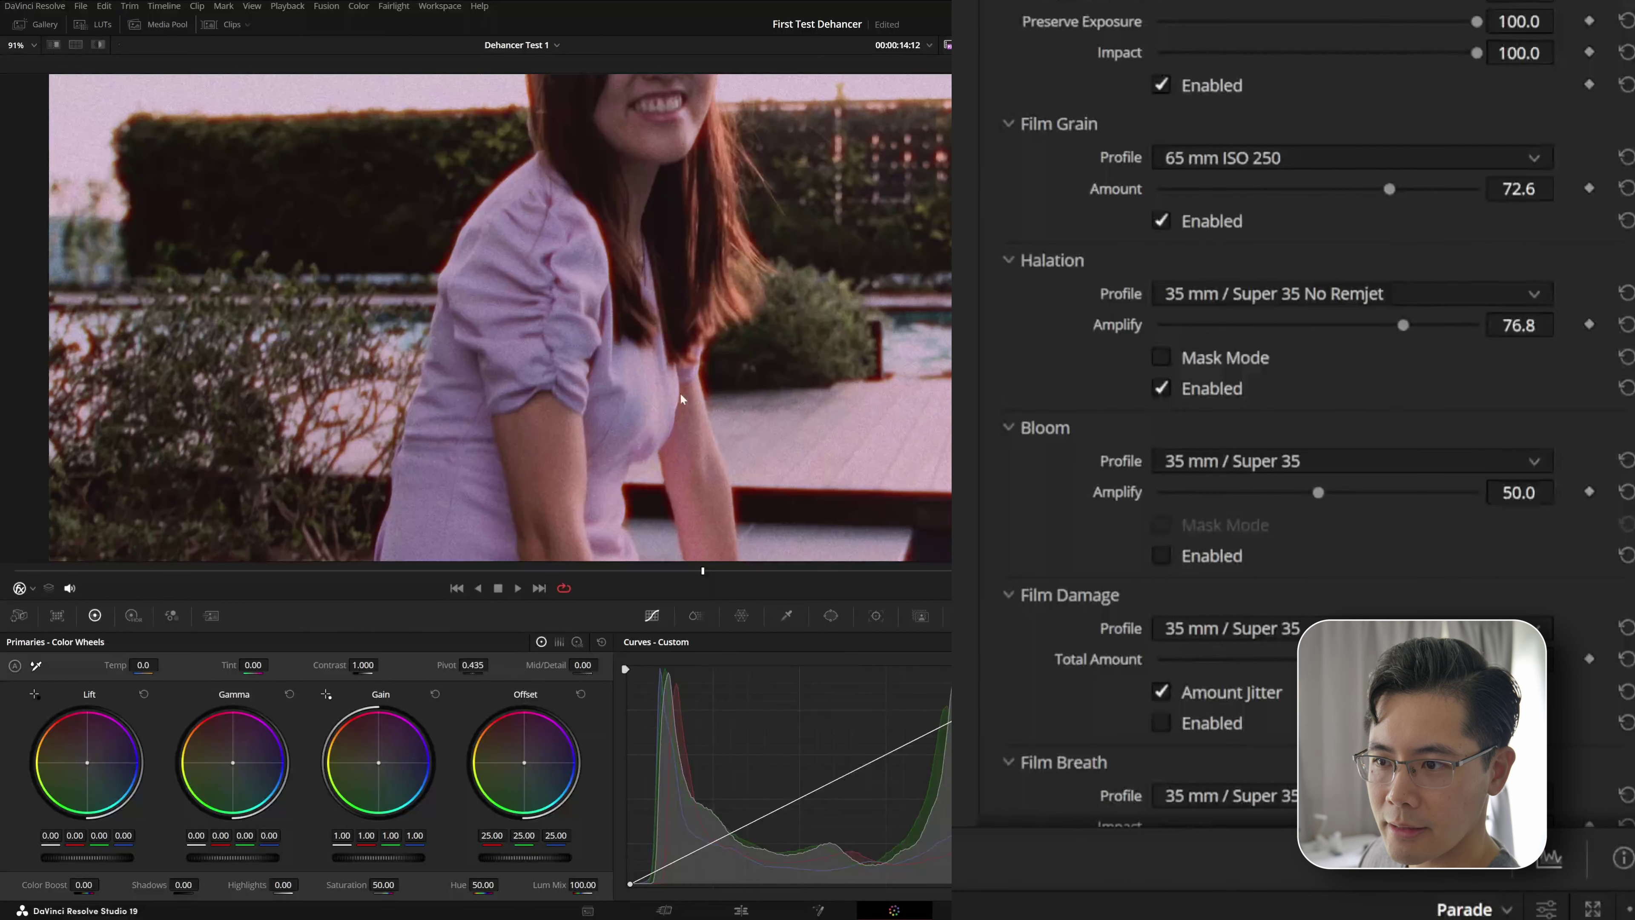
pyautogui.scroll(1, 389, 383)
pyautogui.scroll(3, 463, 355)
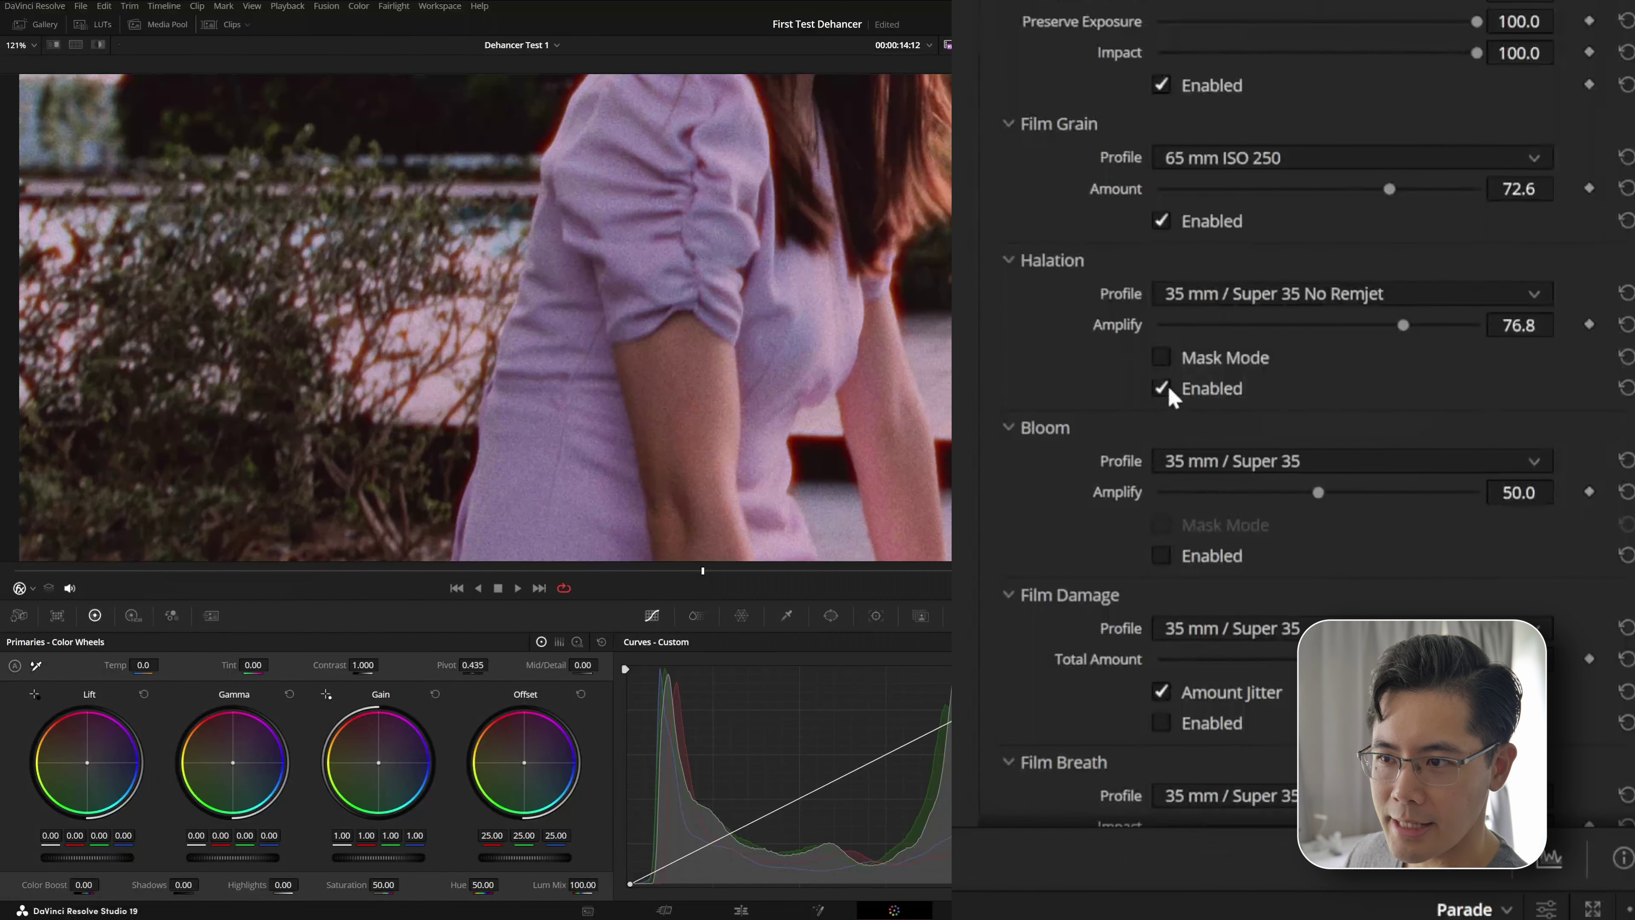
pyautogui.click(1164, 389)
pyautogui.click(1165, 390)
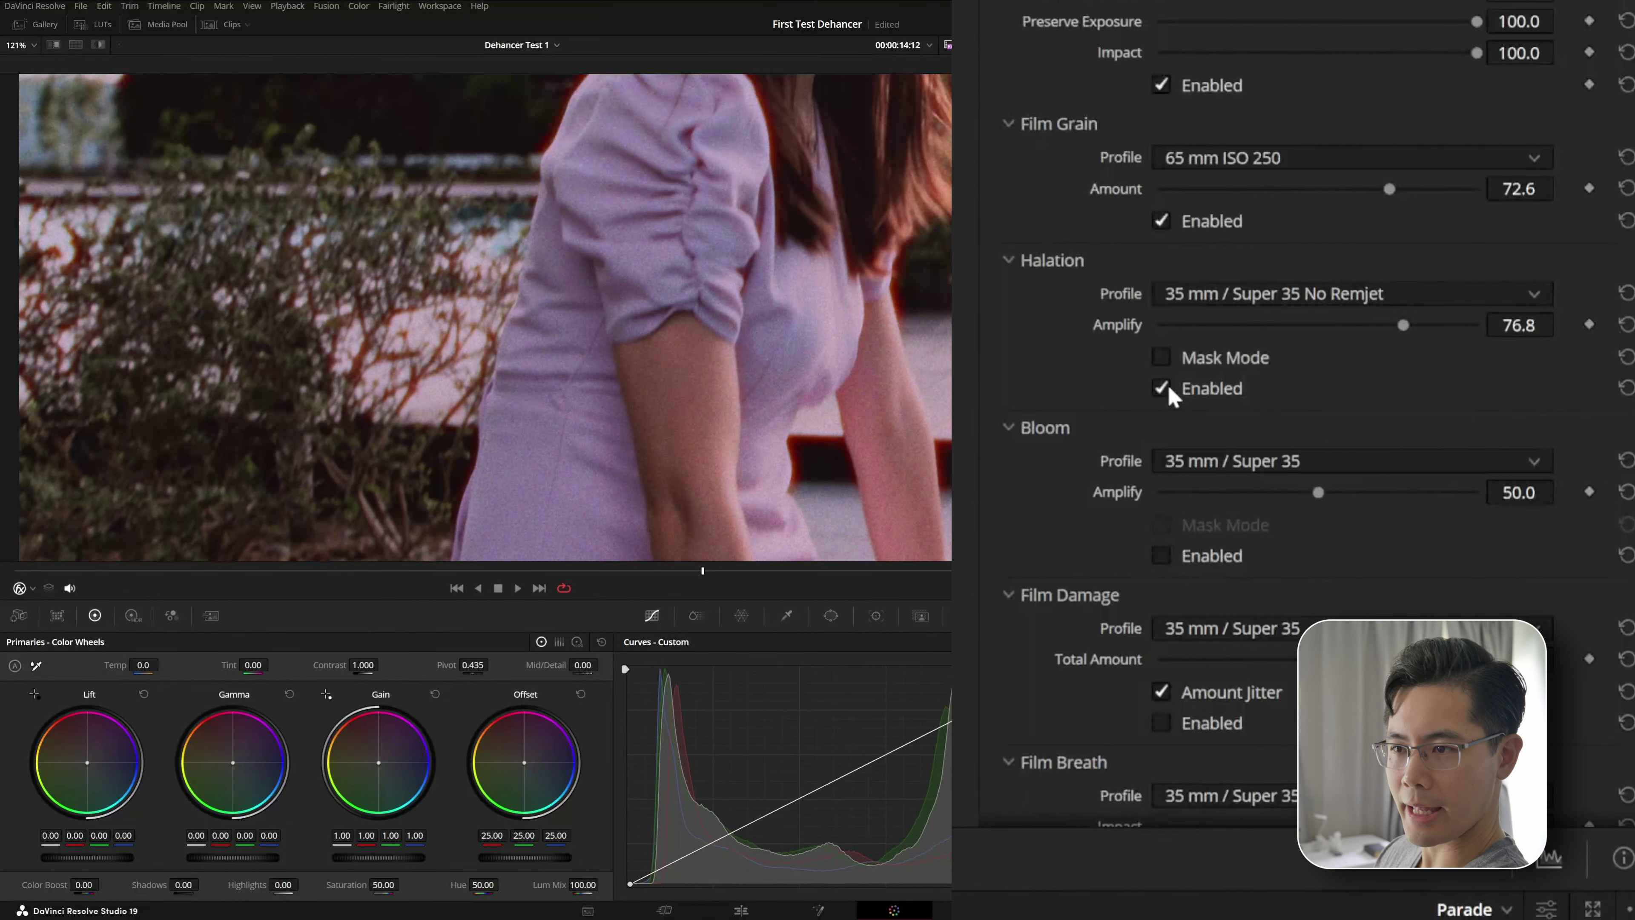
pyautogui.click(1169, 390)
pyautogui.click(1168, 390)
pyautogui.click(1169, 390)
pyautogui.click(1168, 391)
pyautogui.click(1169, 390)
pyautogui.click(1169, 390)
pyautogui.click(1169, 390)
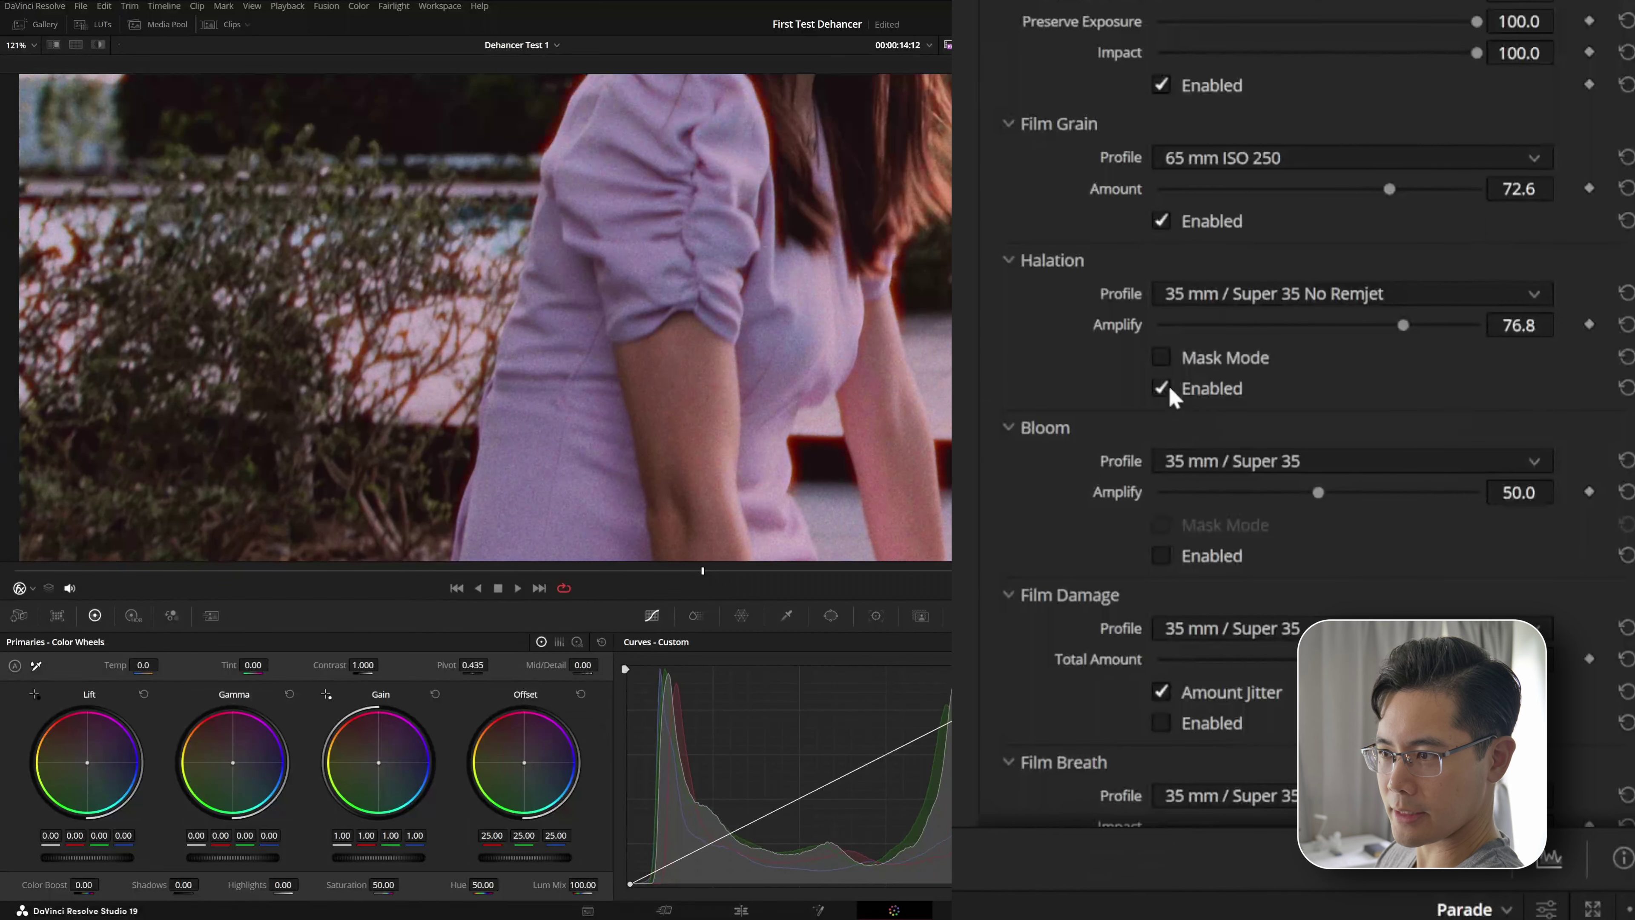
pyautogui.scroll(3, 887, 302)
pyautogui.click(1381, 375)
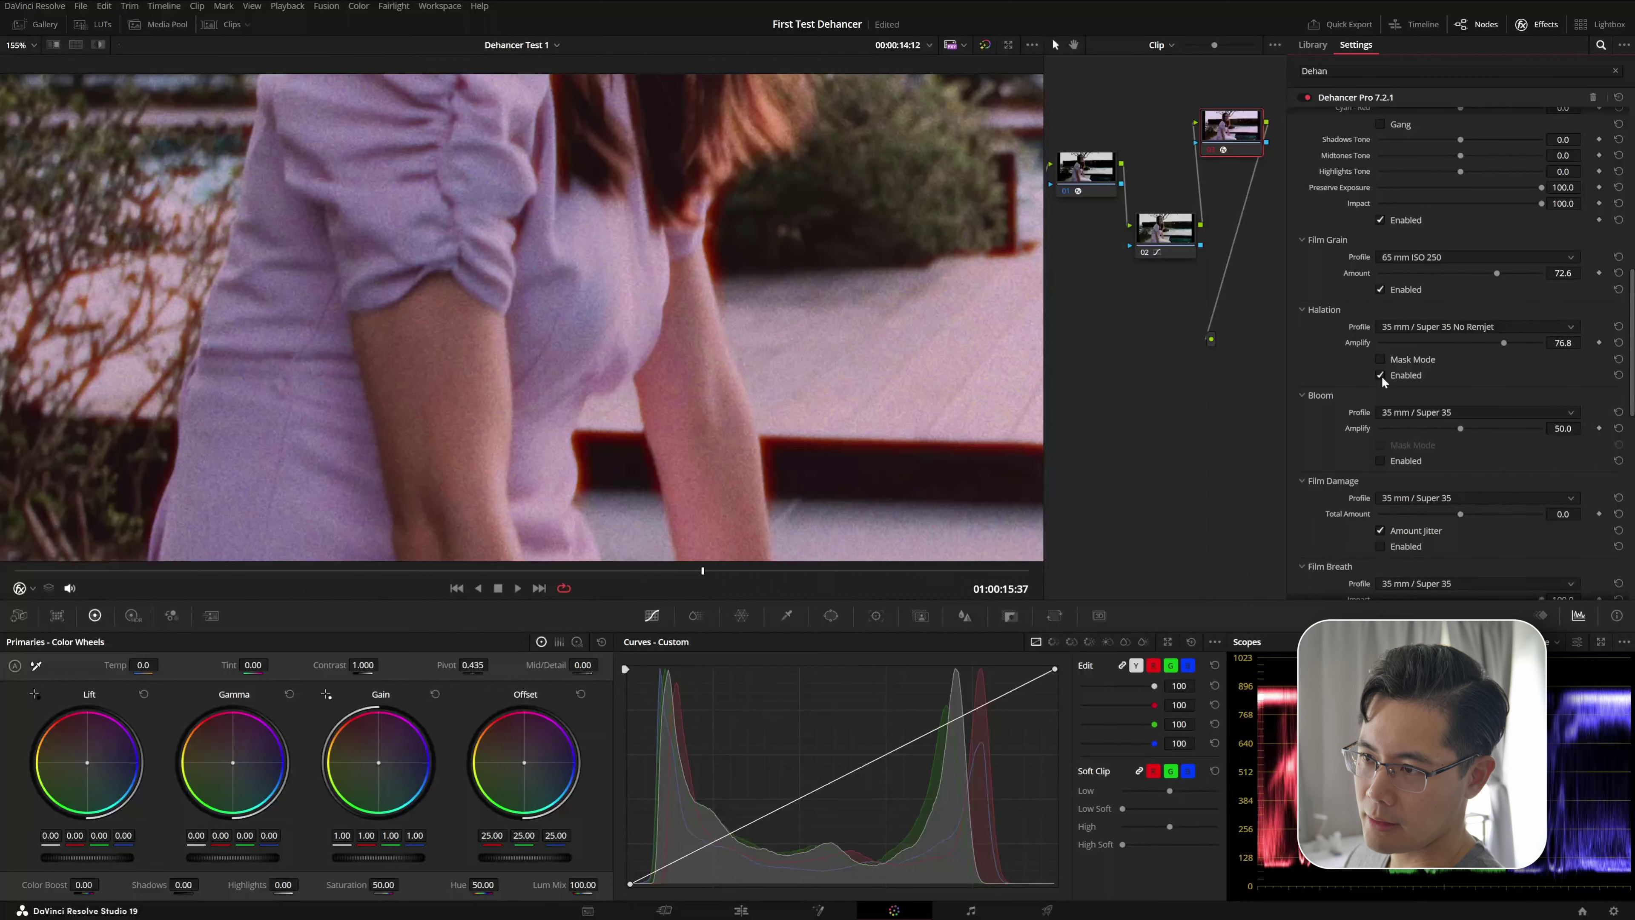
# Step: Re-enable Halation and play the clip through once to review the graded look
pyautogui.scroll(-5, 747, 266)
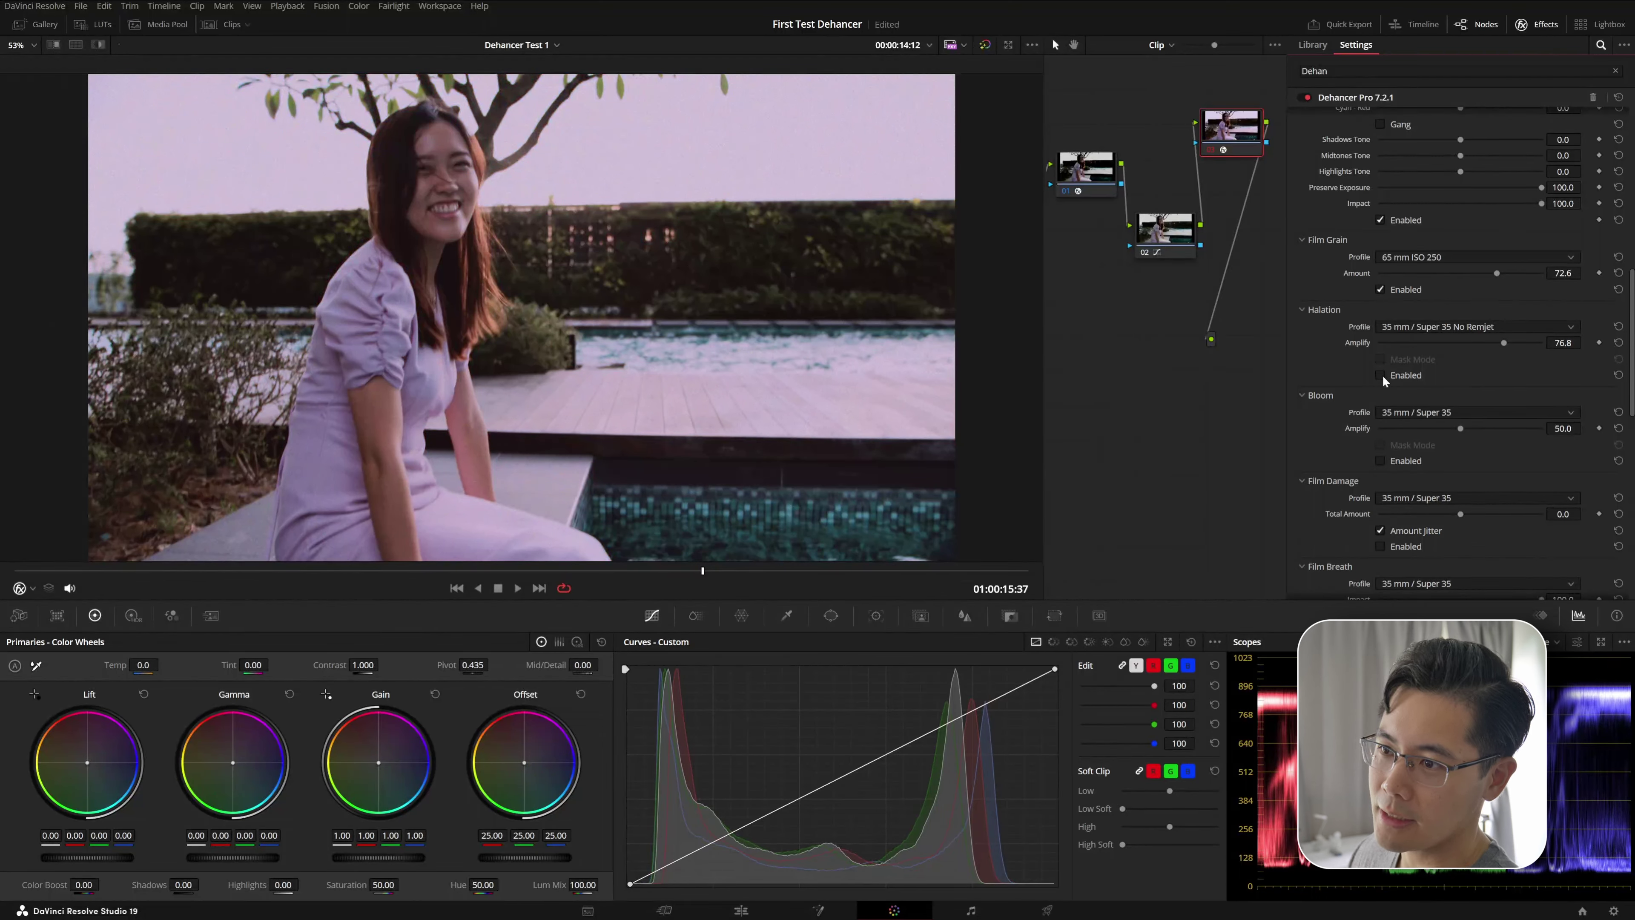
pyautogui.click(1381, 375)
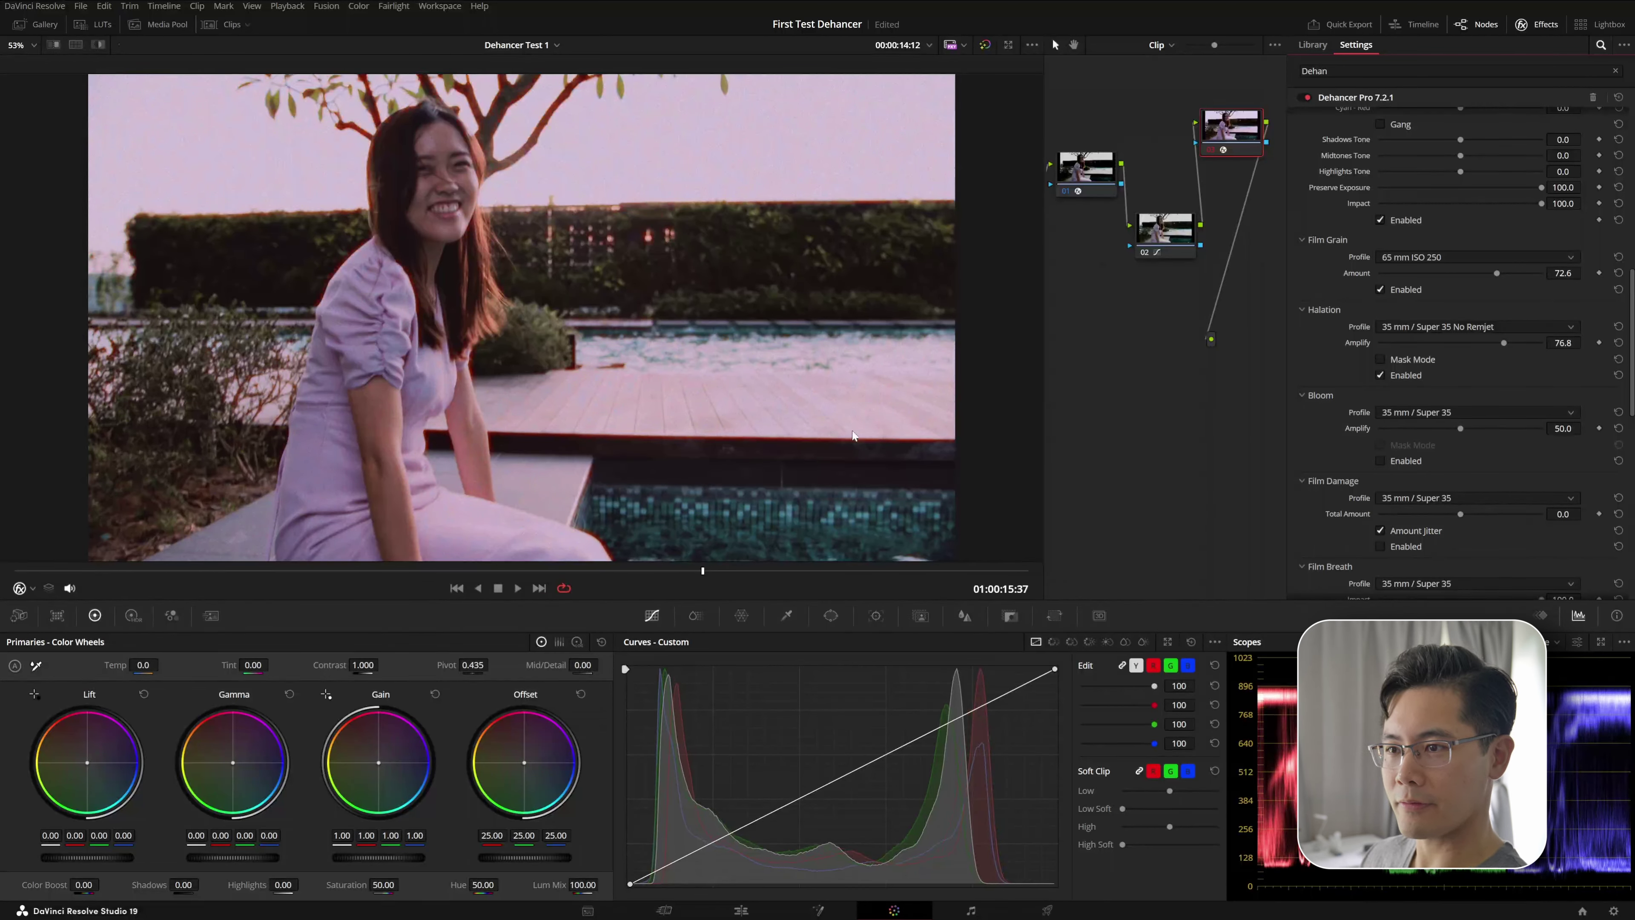
pyautogui.press('space')
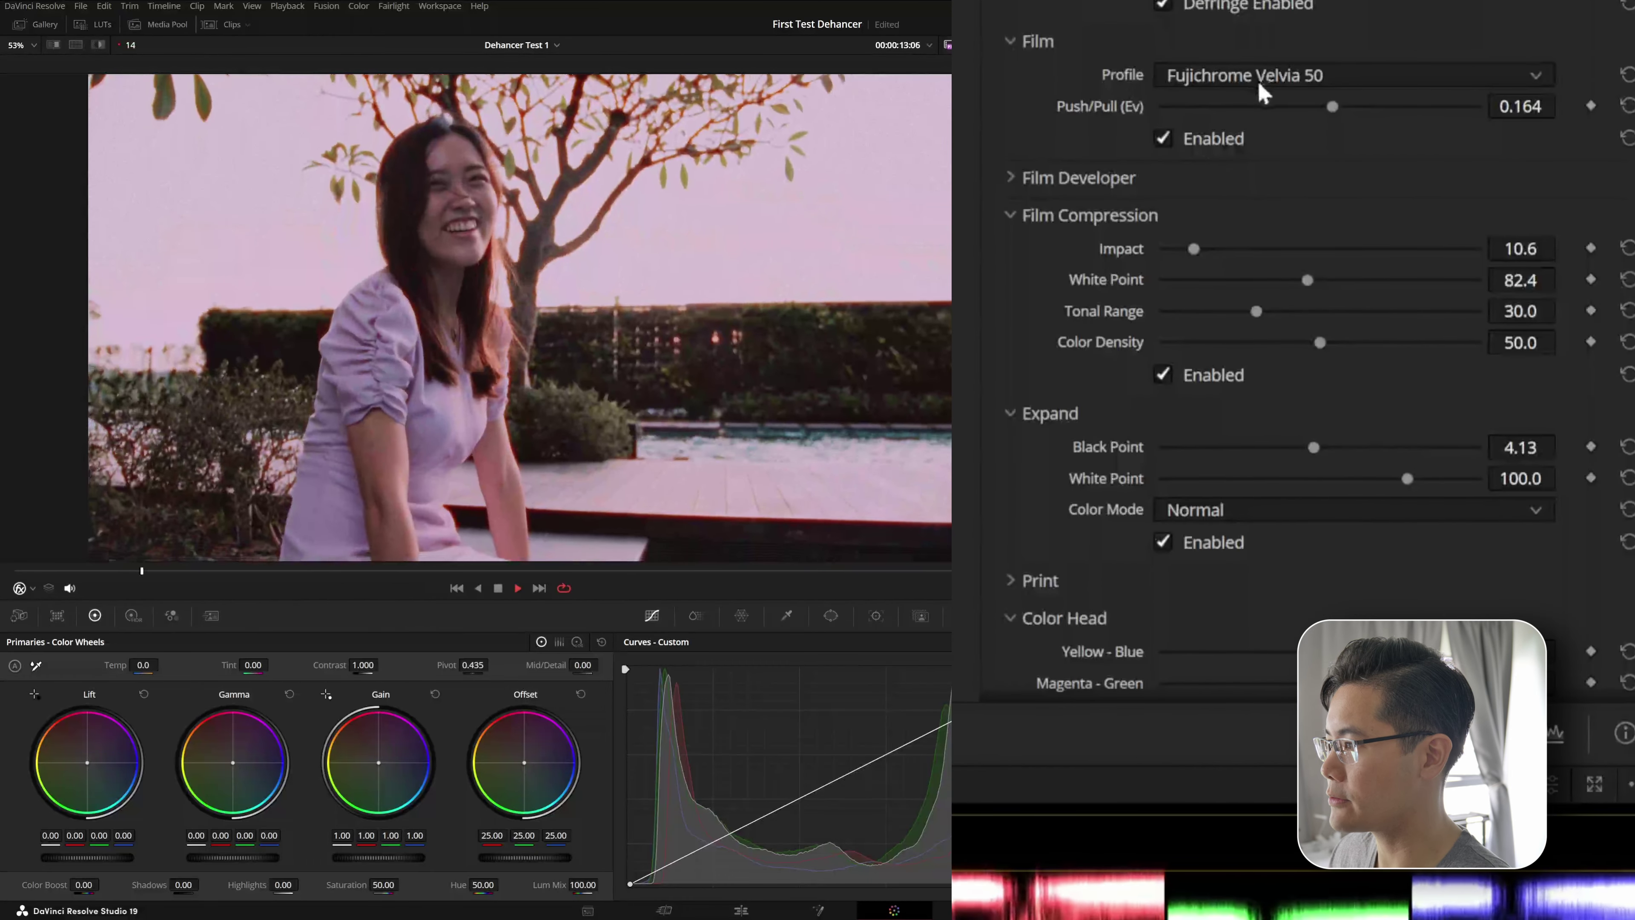
pyautogui.press('space')
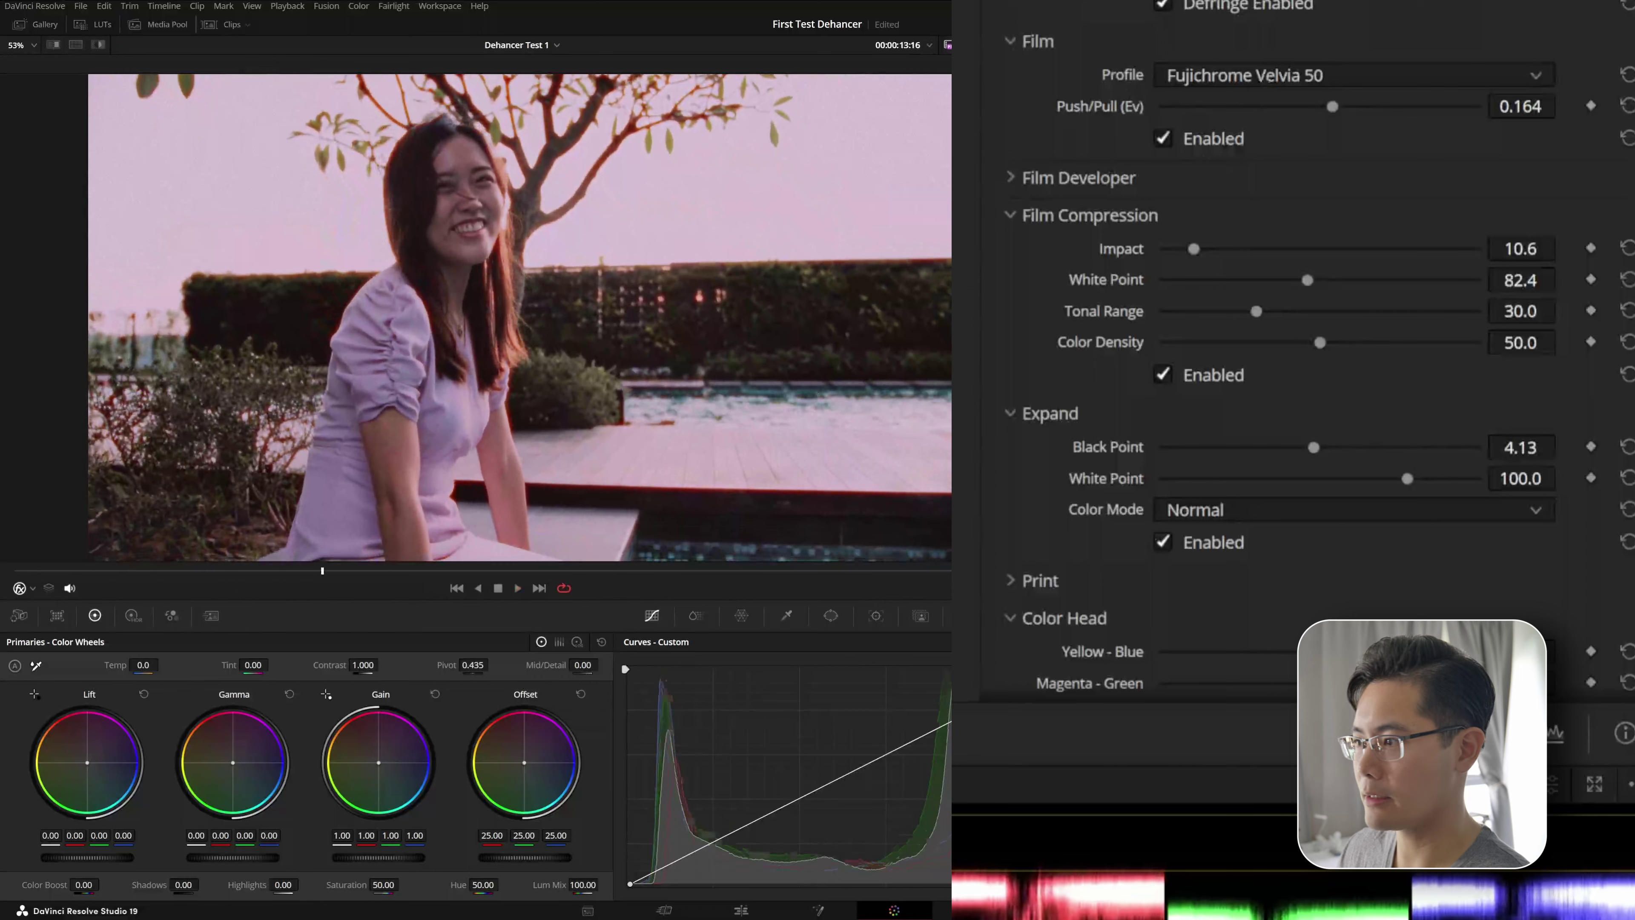
pyautogui.scroll(-10, 1381, 309)
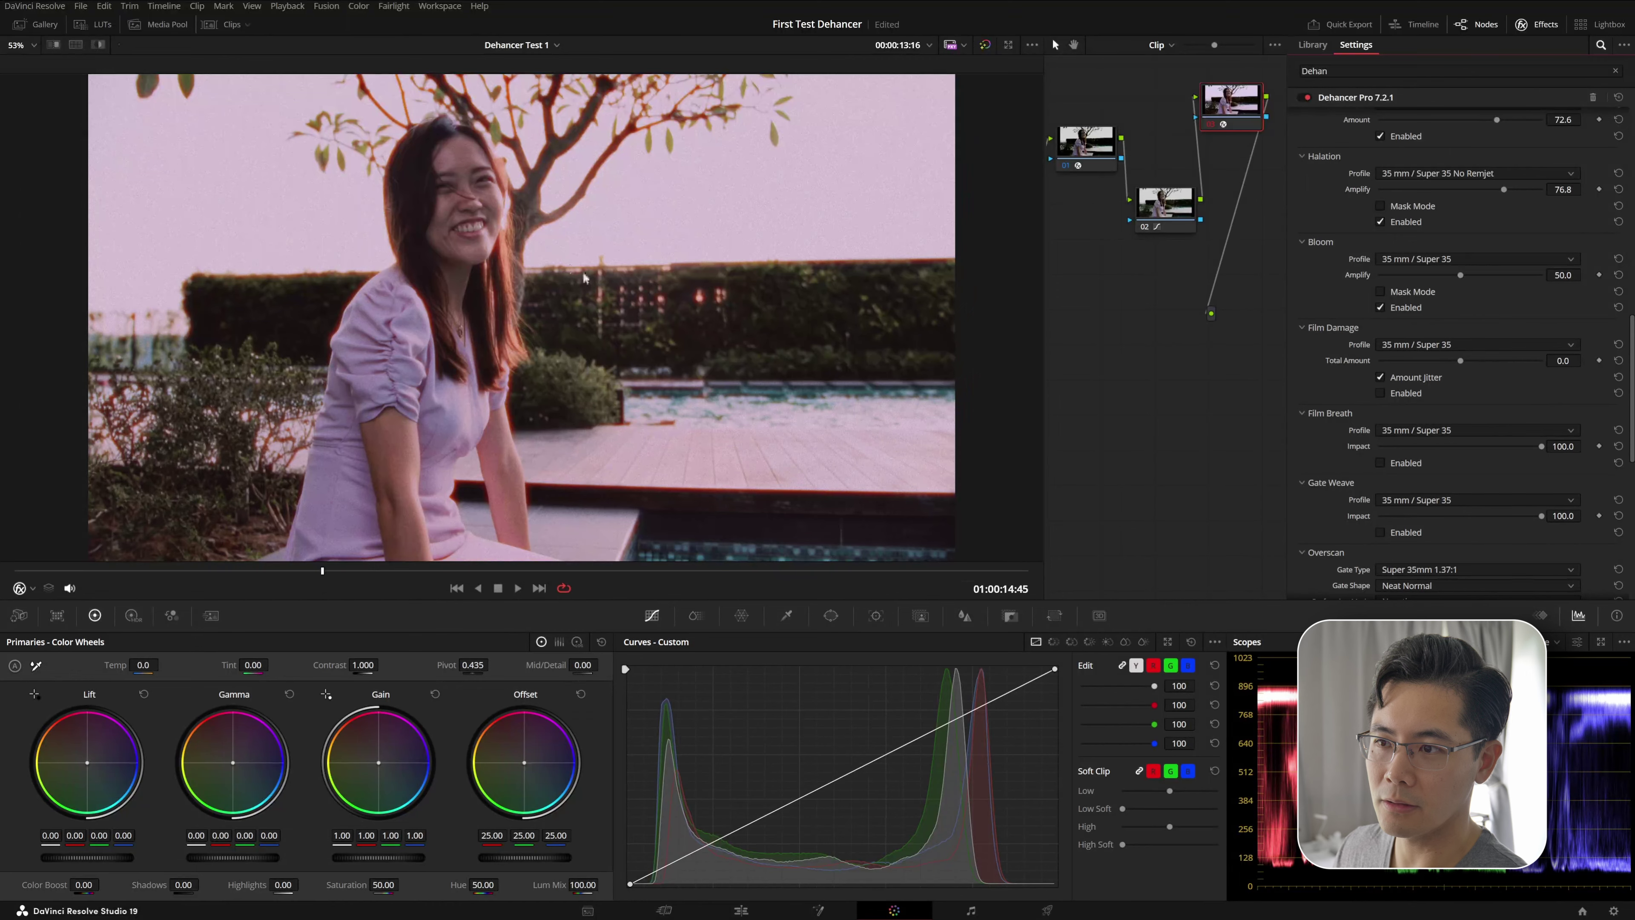
# Step: Enable Bloom and raise its Amplify to 38.8
pyautogui.scroll(2, 564, 264)
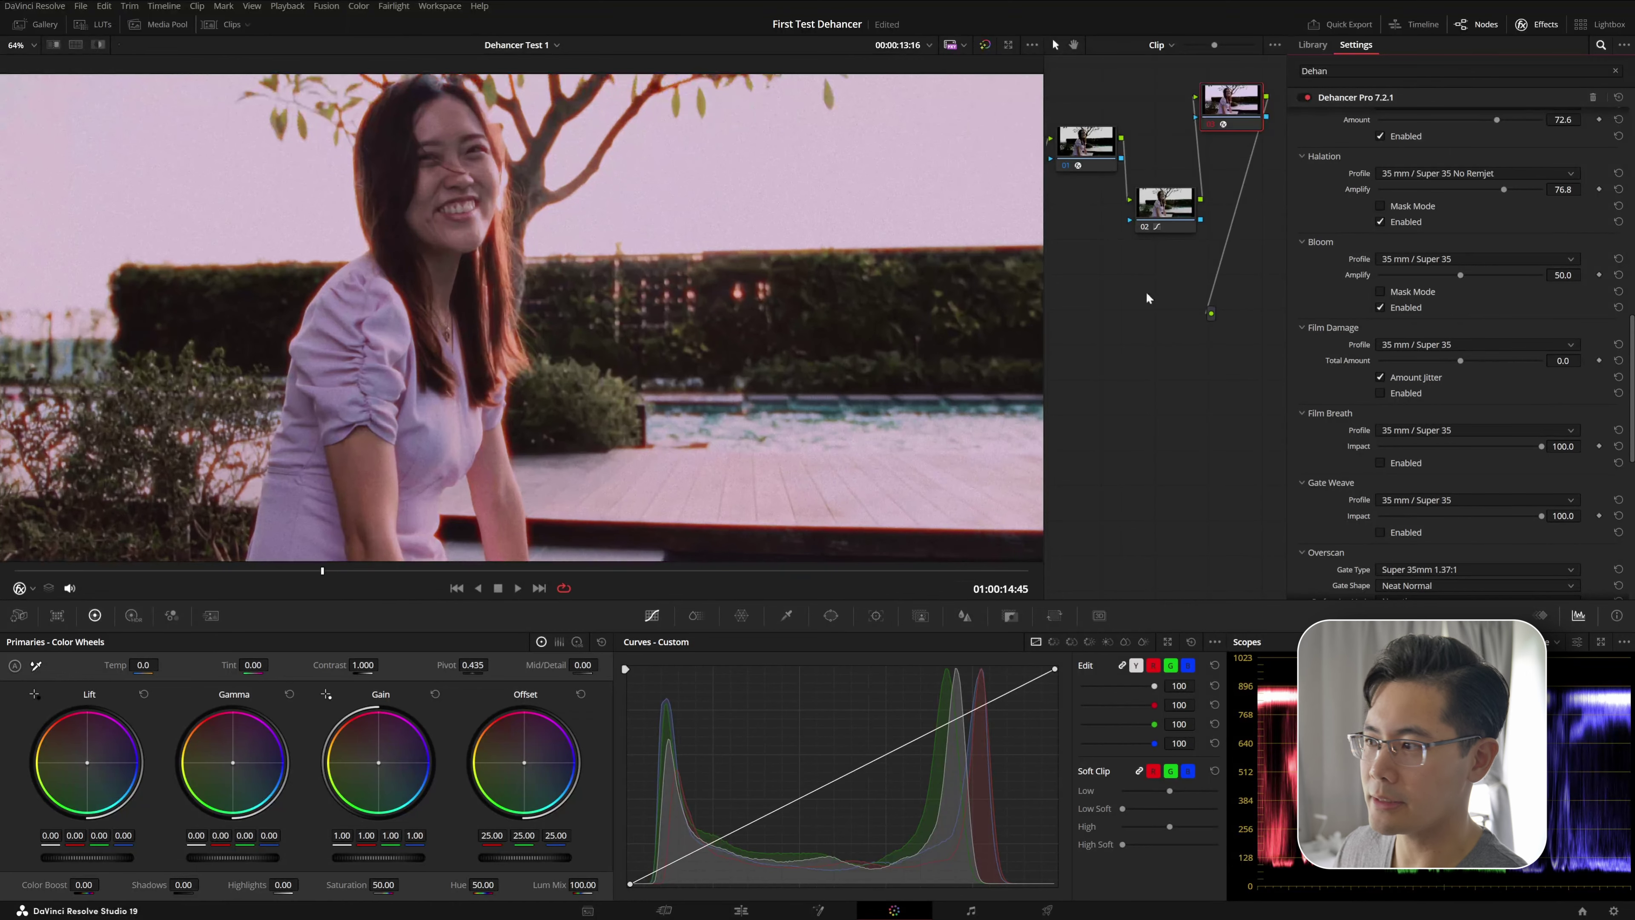
pyautogui.click(1380, 308)
pyautogui.moveTo(1426, 276)
pyautogui.mouseDown()
pyautogui.moveTo(1456, 275)
pyautogui.moveTo(1442, 275)
pyautogui.mouseUp()
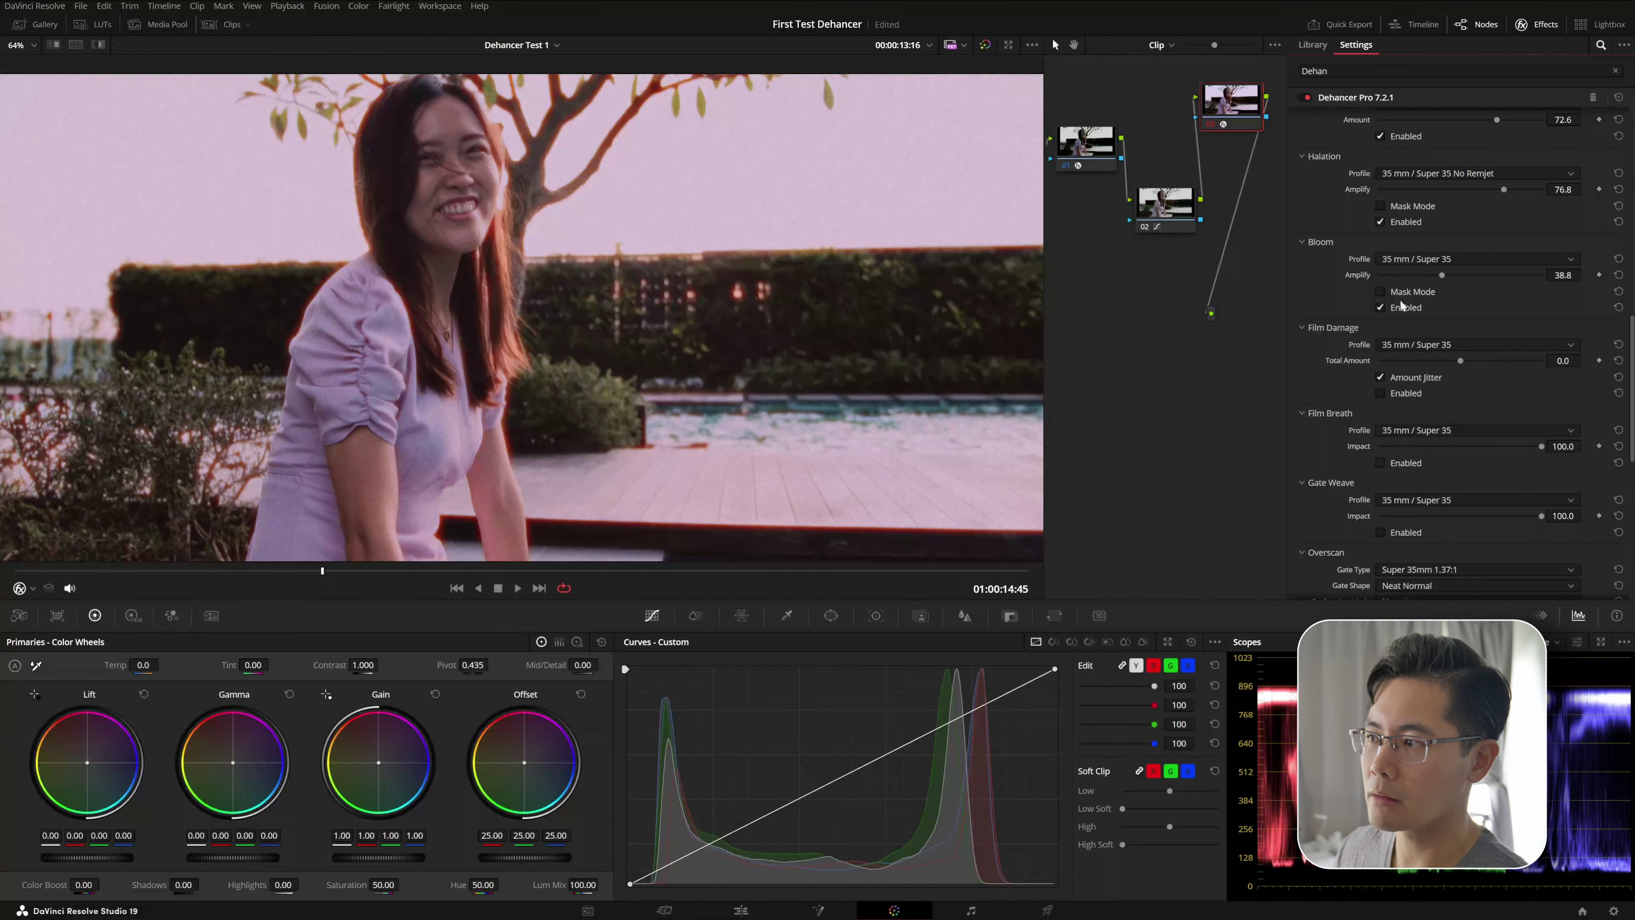
# Step: Compare Bloom on and off, leave it off, and set Film Damage profile to 65 mm / 70 mm
pyautogui.click(1381, 309)
pyautogui.click(1380, 308)
pyautogui.click(1381, 309)
pyautogui.click(1381, 309)
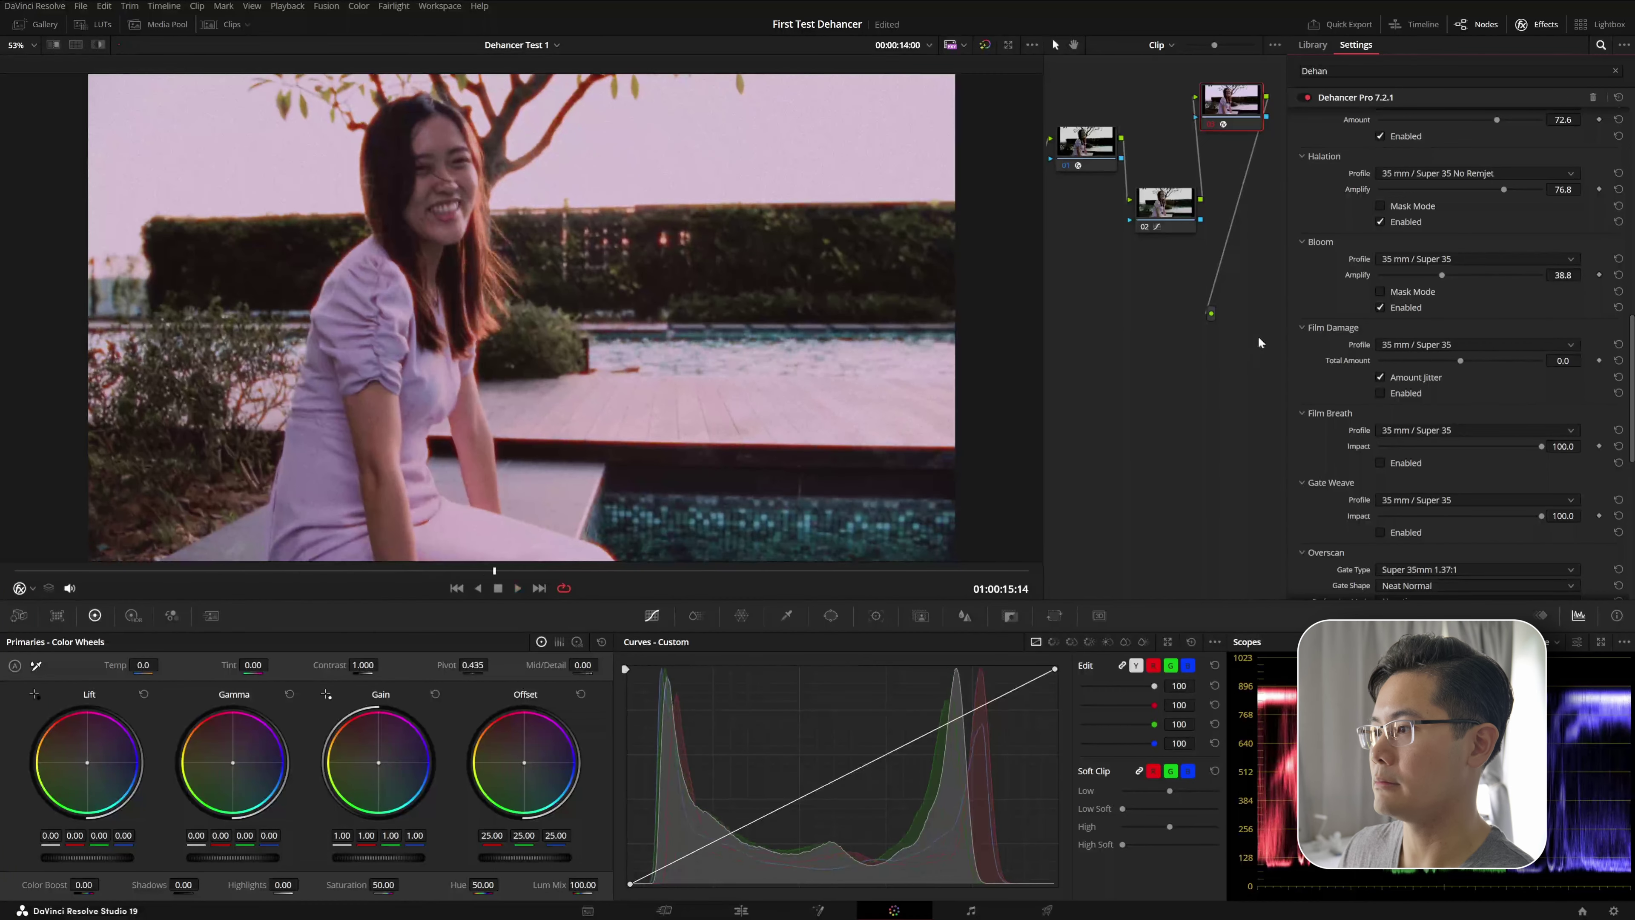
pyautogui.click(1380, 308)
pyautogui.click(1400, 344)
pyautogui.click(1404, 416)
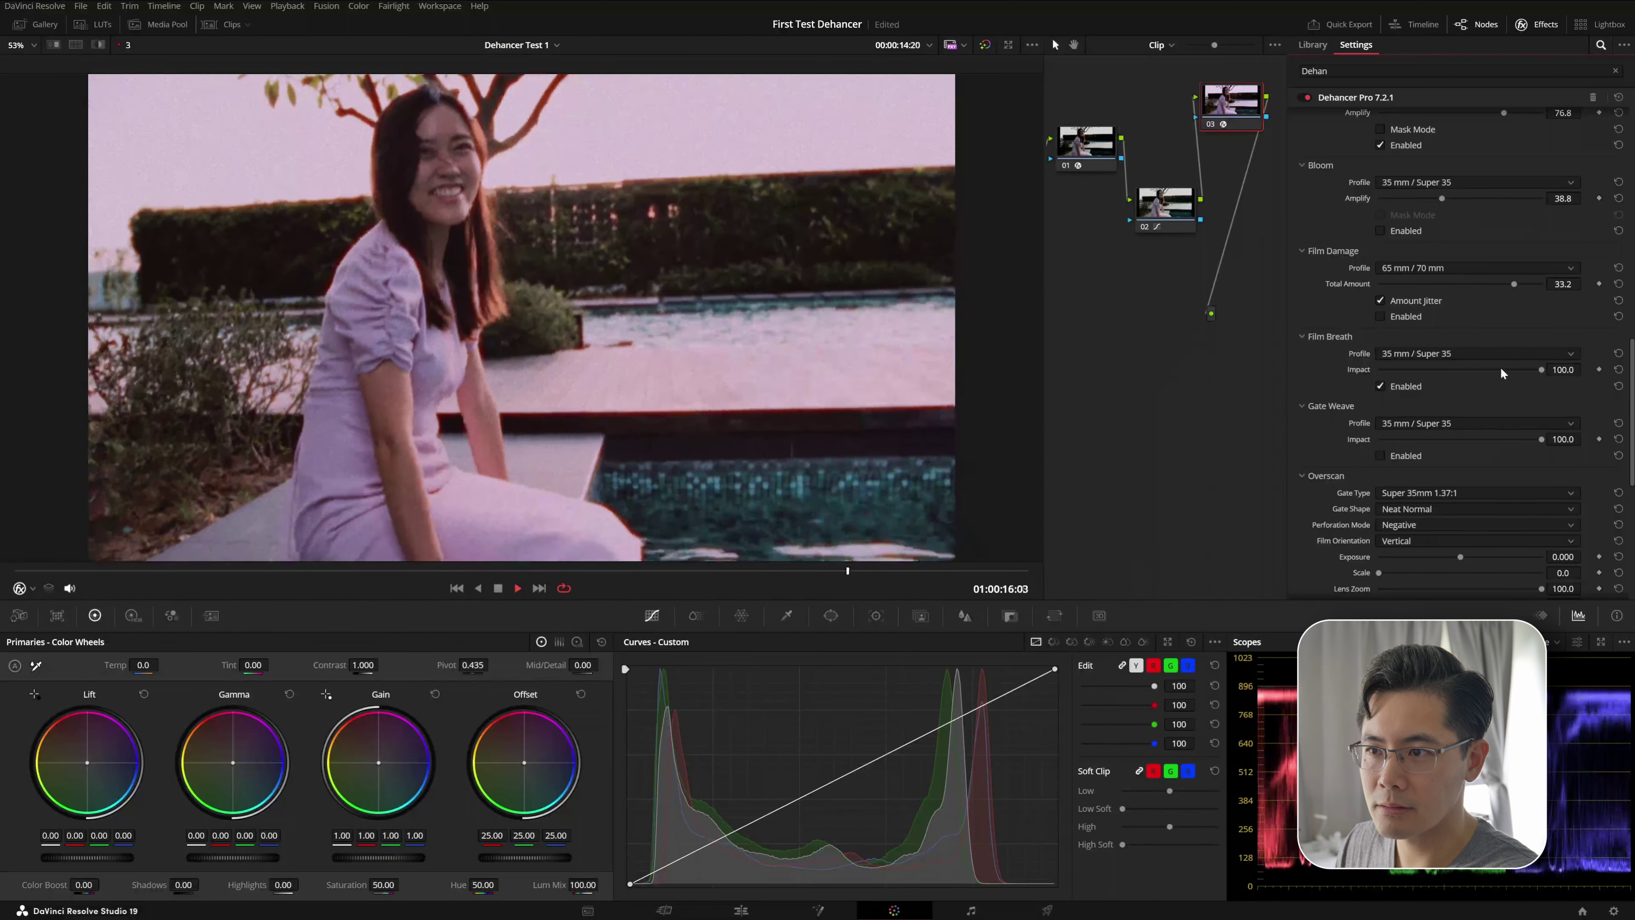
# Step: Sweep Film Breath Impact between 0 and about 93, finally settling it at 59.6
pyautogui.moveTo(1498, 369); pyautogui.dragTo(1383, 388)
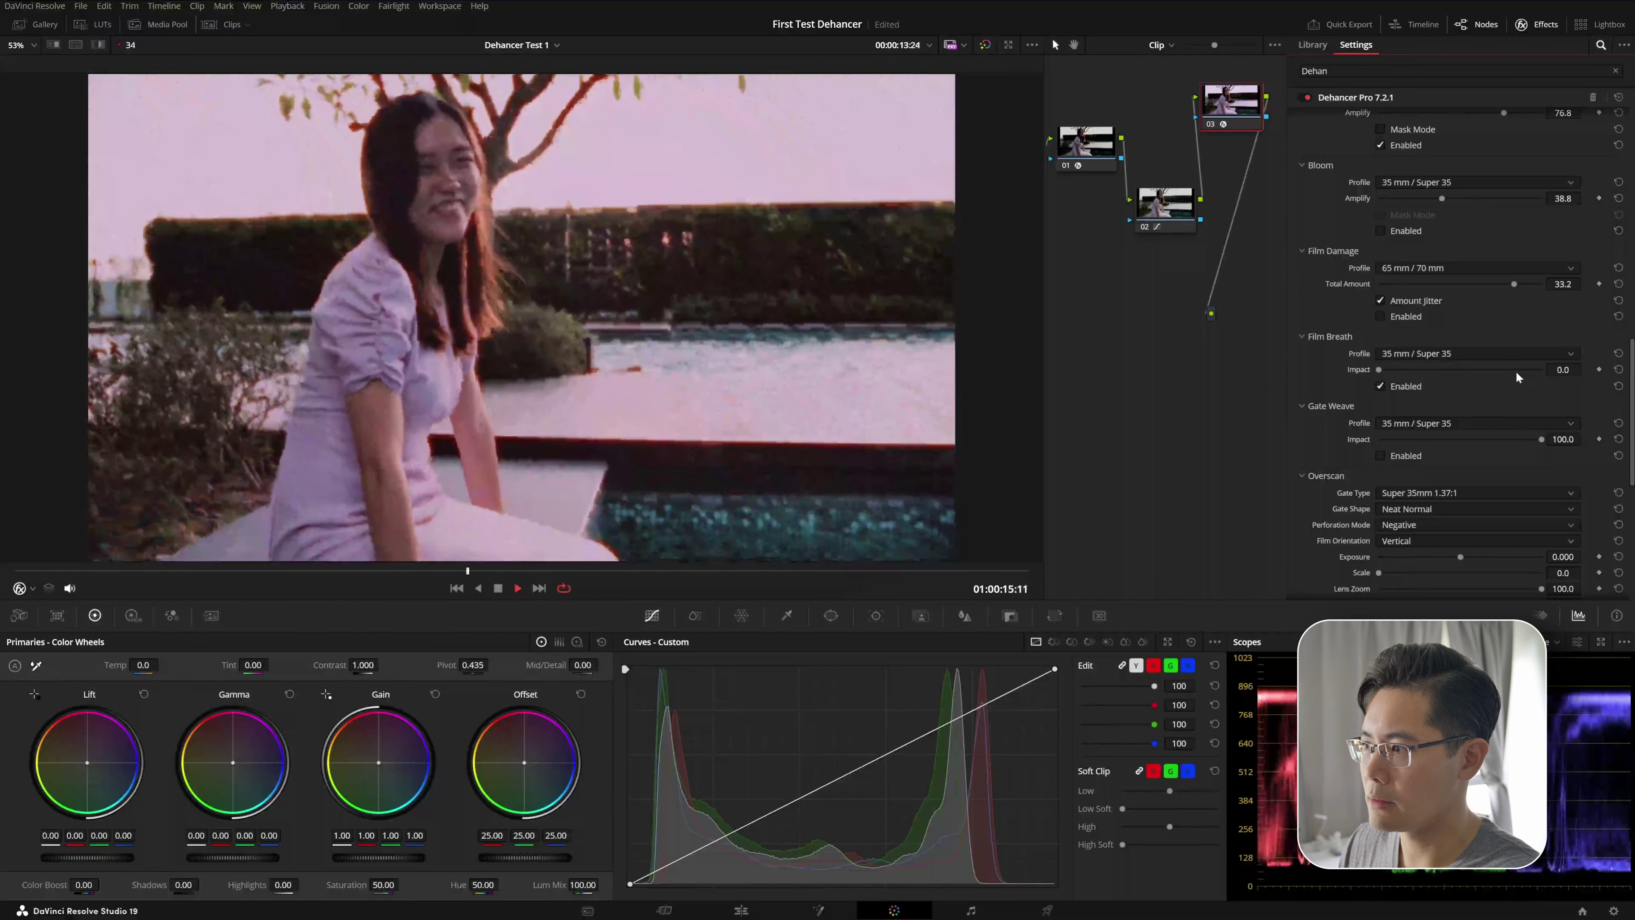
pyautogui.click(1530, 371)
pyautogui.moveTo(1544, 372); pyautogui.dragTo(1328, 369)
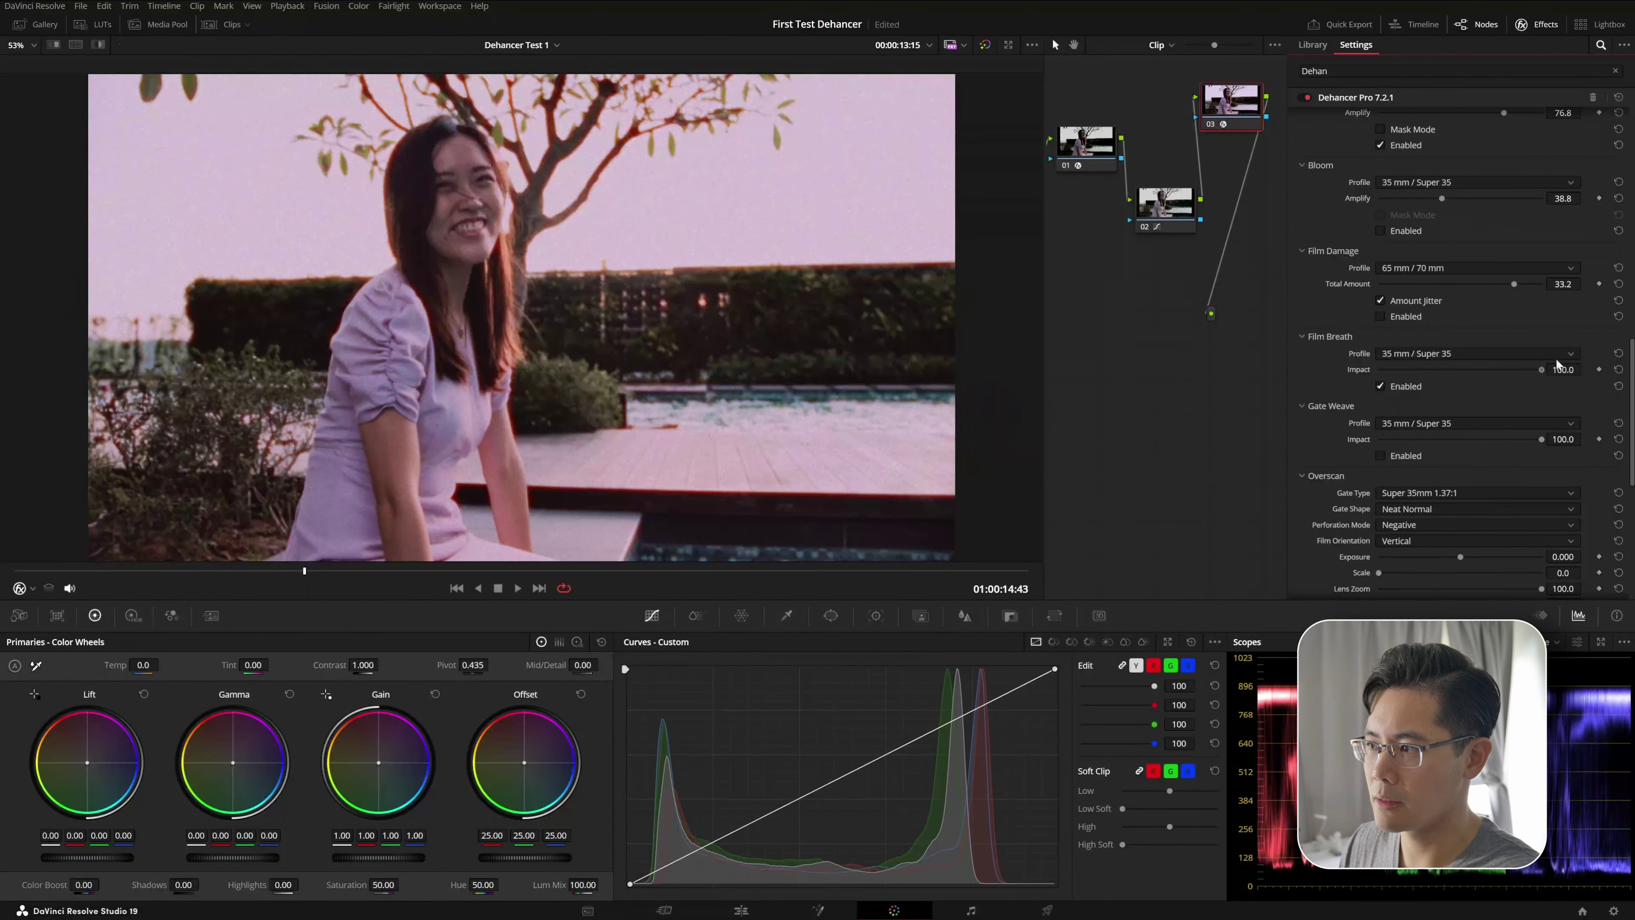
pyautogui.click(1474, 371)
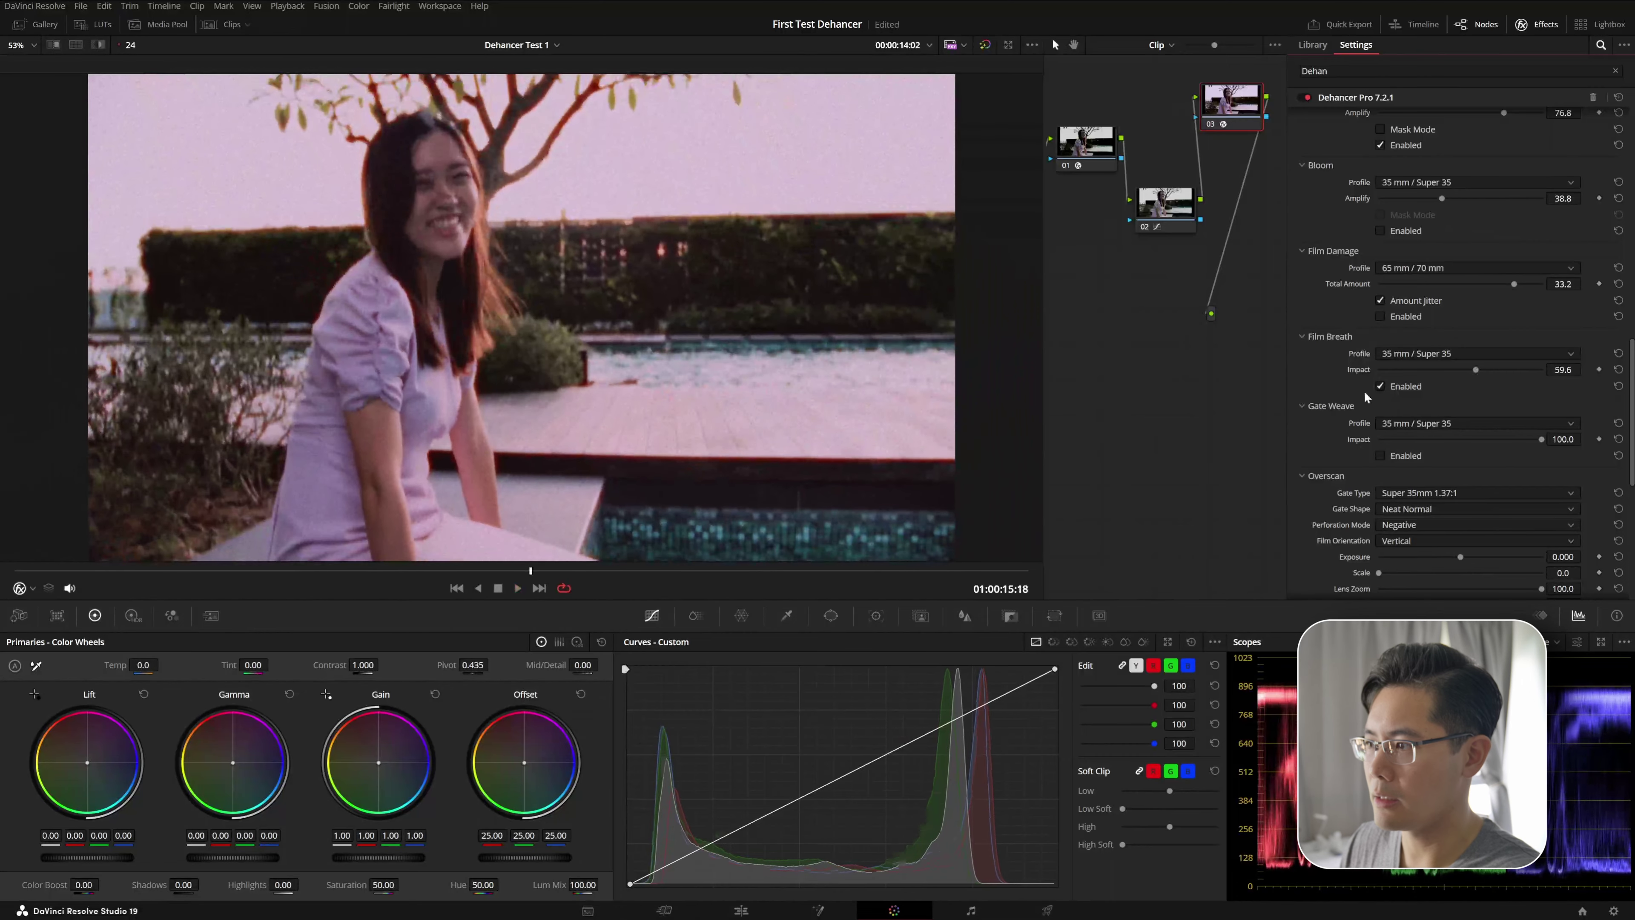
# Step: Enable Gate Weave, choose the 65 mm / 70 mm profile, and adjust its Impact
pyautogui.click(1380, 454)
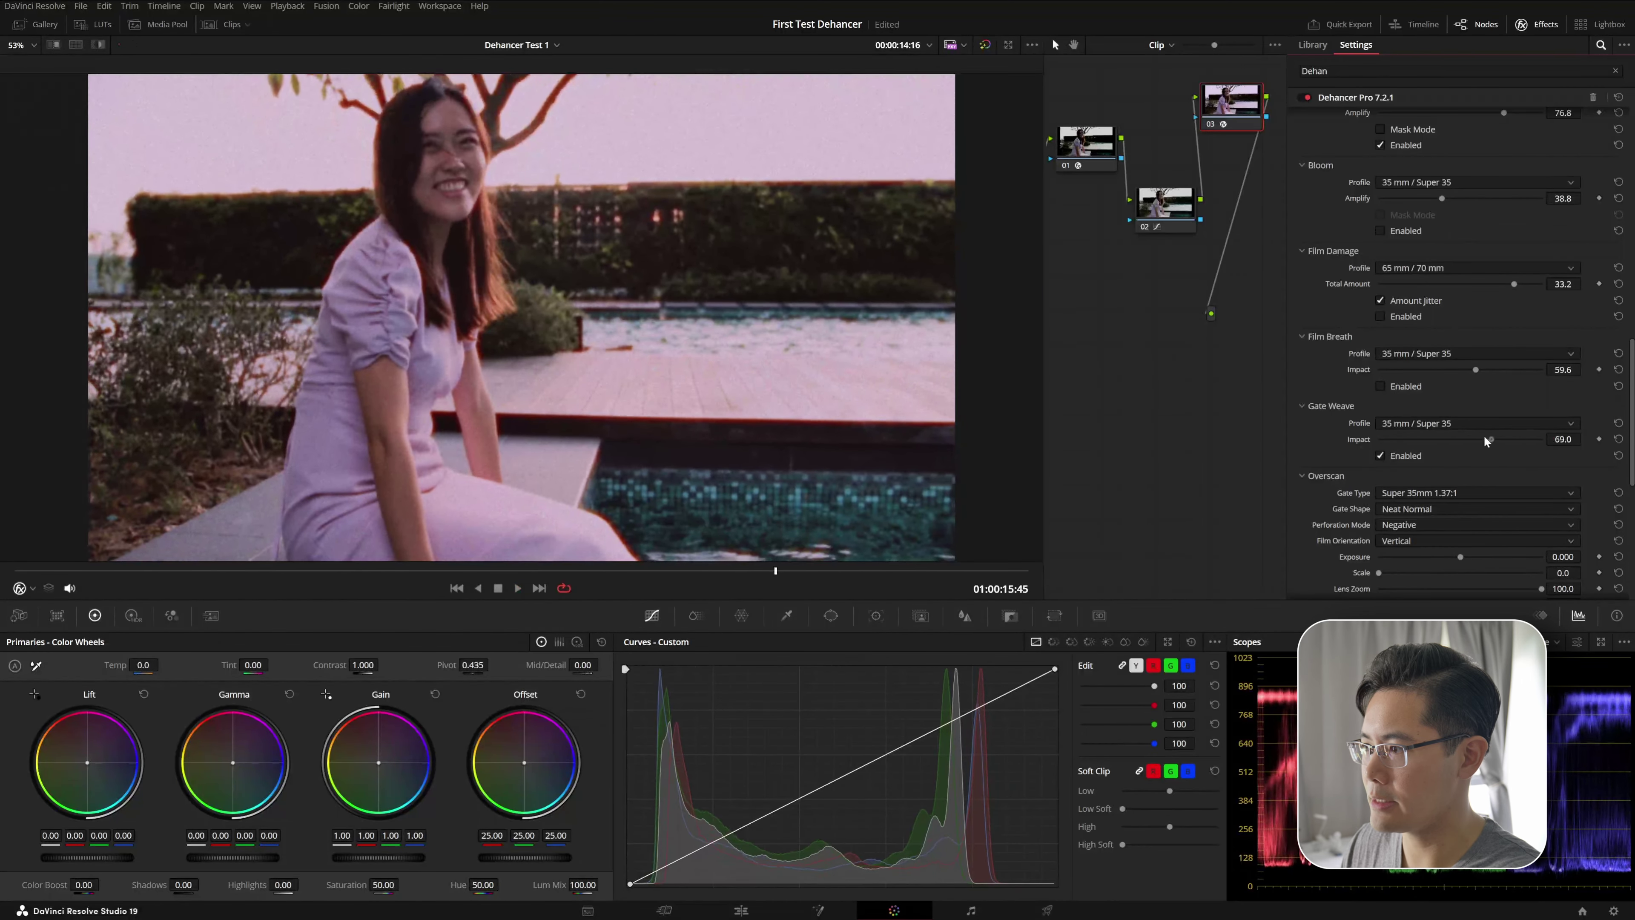
pyautogui.click(1476, 426)
pyautogui.click(1473, 487)
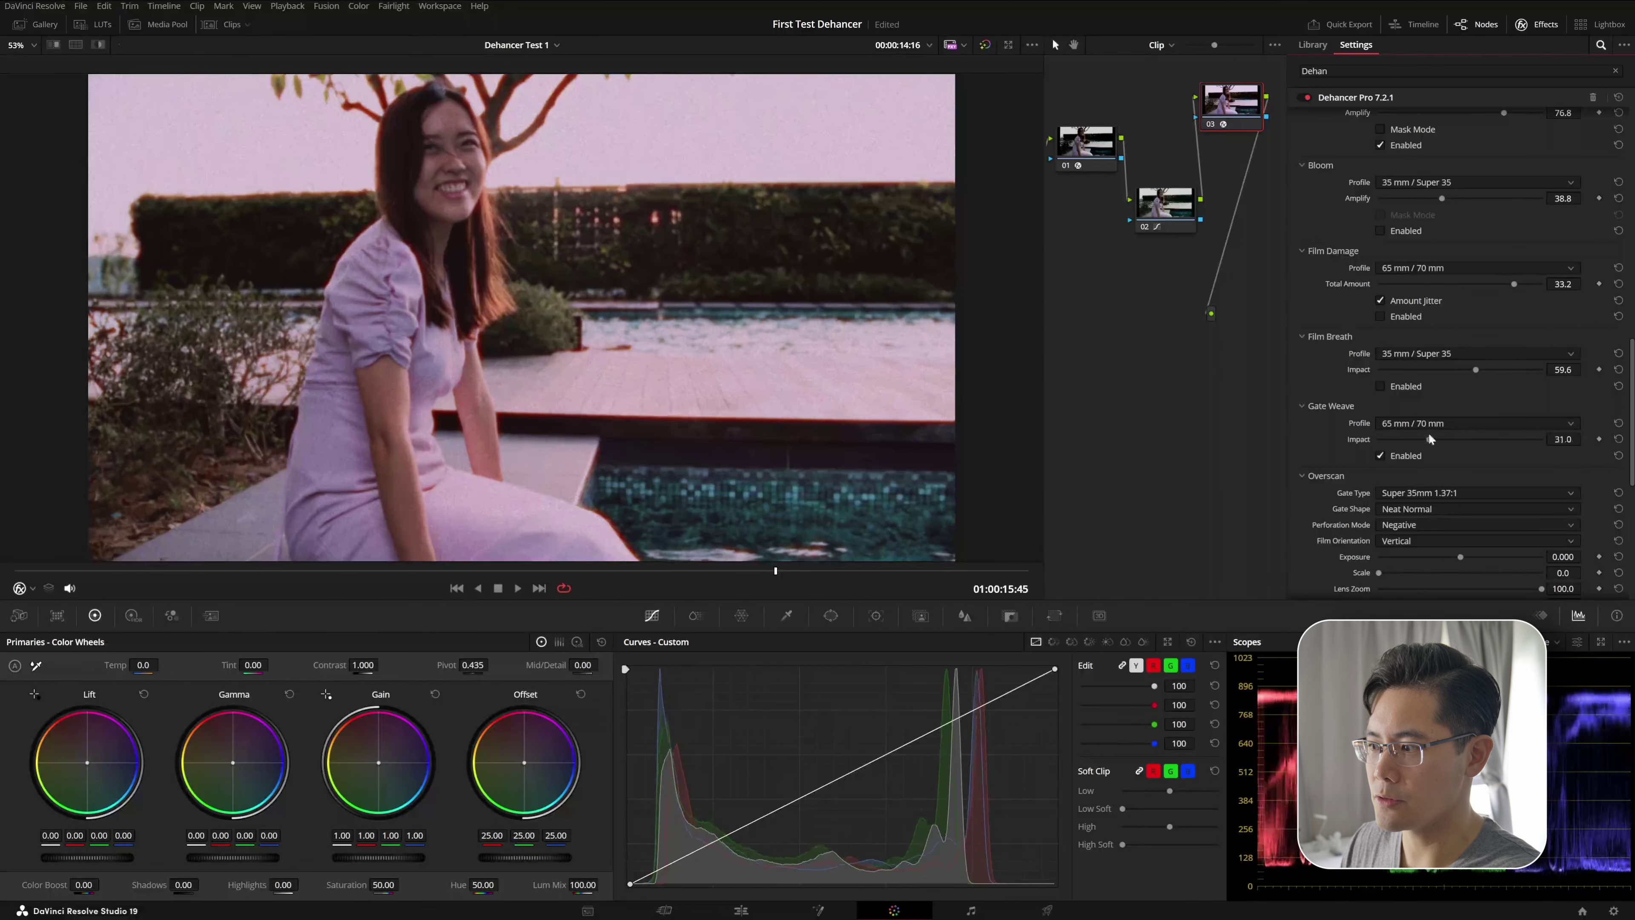
pyautogui.moveTo(1439, 438); pyautogui.dragTo(1503, 422)
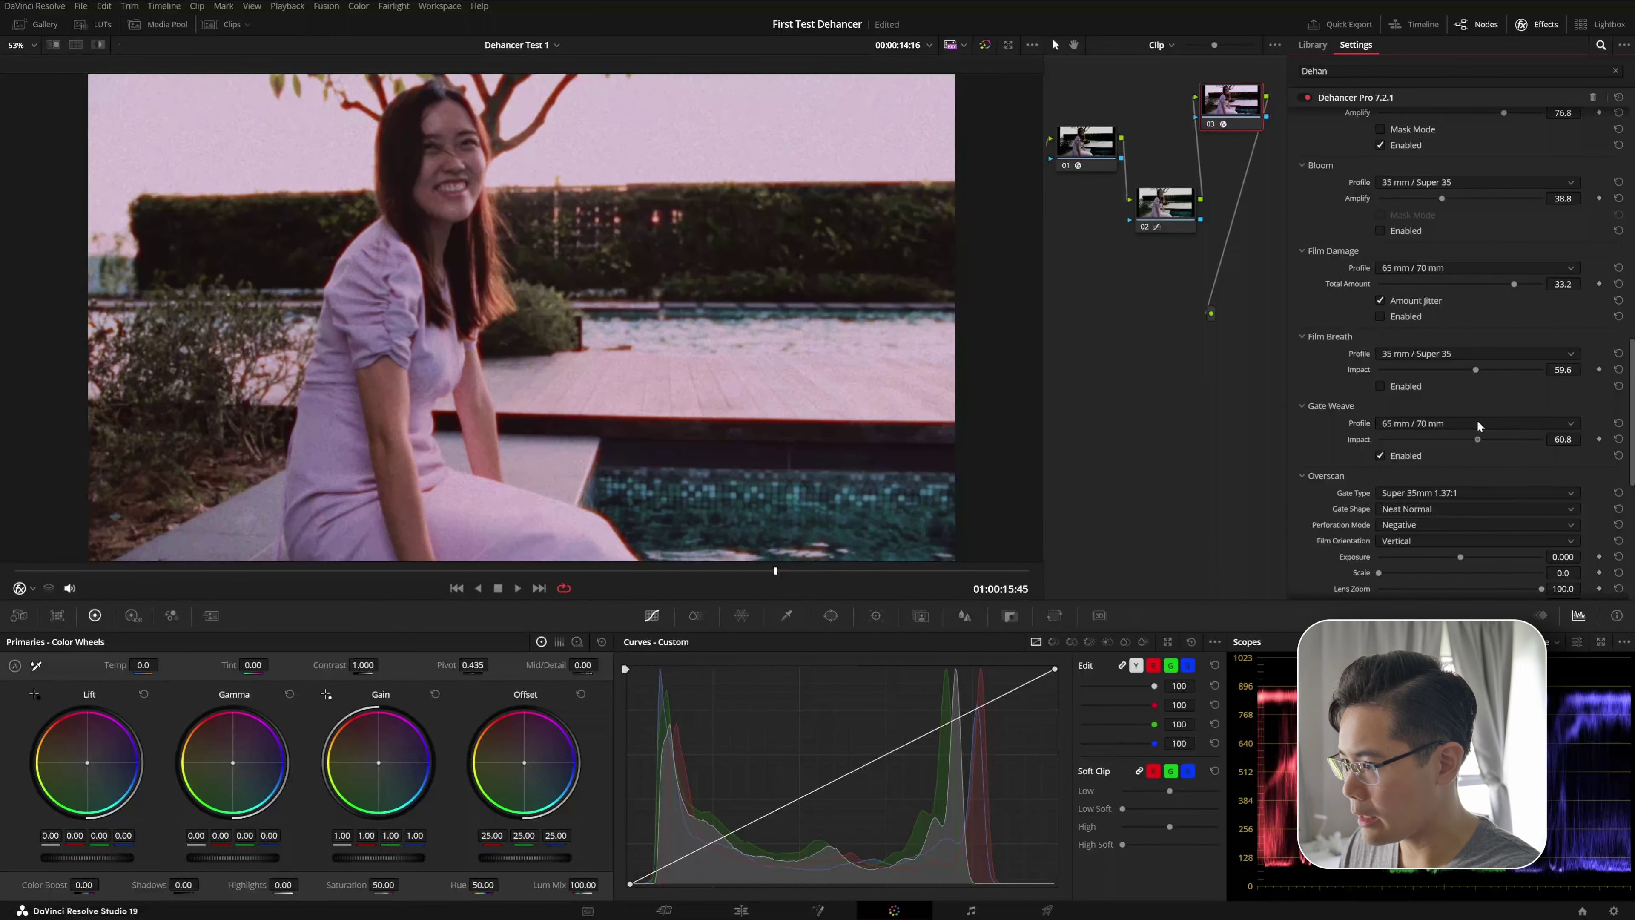
pyautogui.moveTo(1513, 419); pyautogui.dragTo(1471, 420)
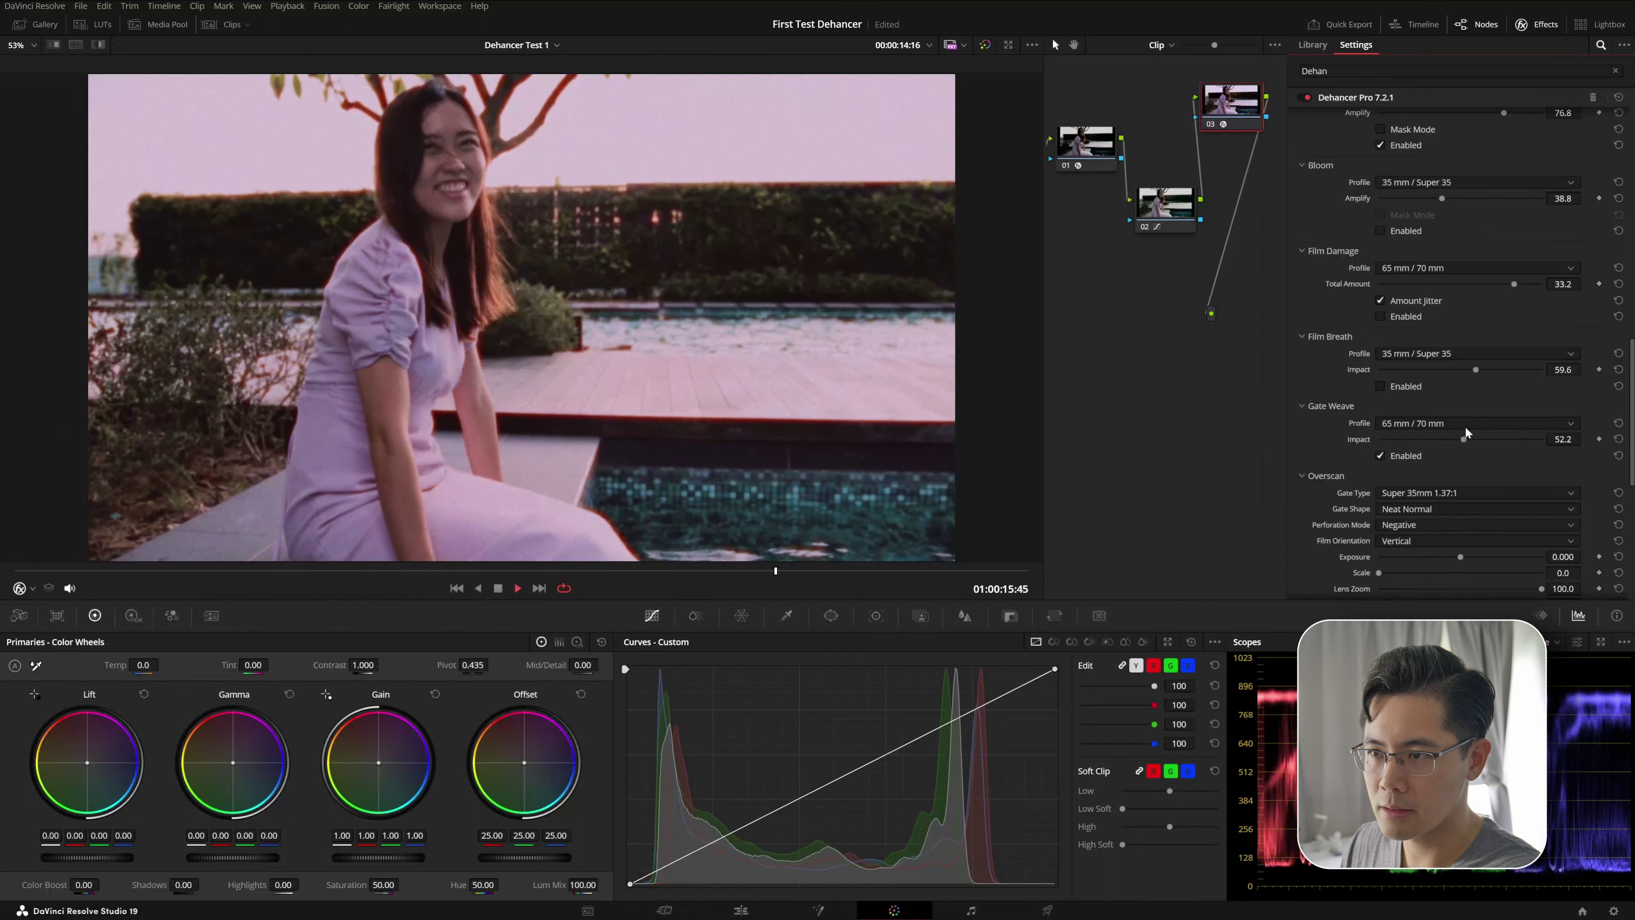
# Step: Settle Gate Weave Impact at 52.2, compare it on and off, then switch it off
pyautogui.click(1381, 455)
pyautogui.click(1381, 455)
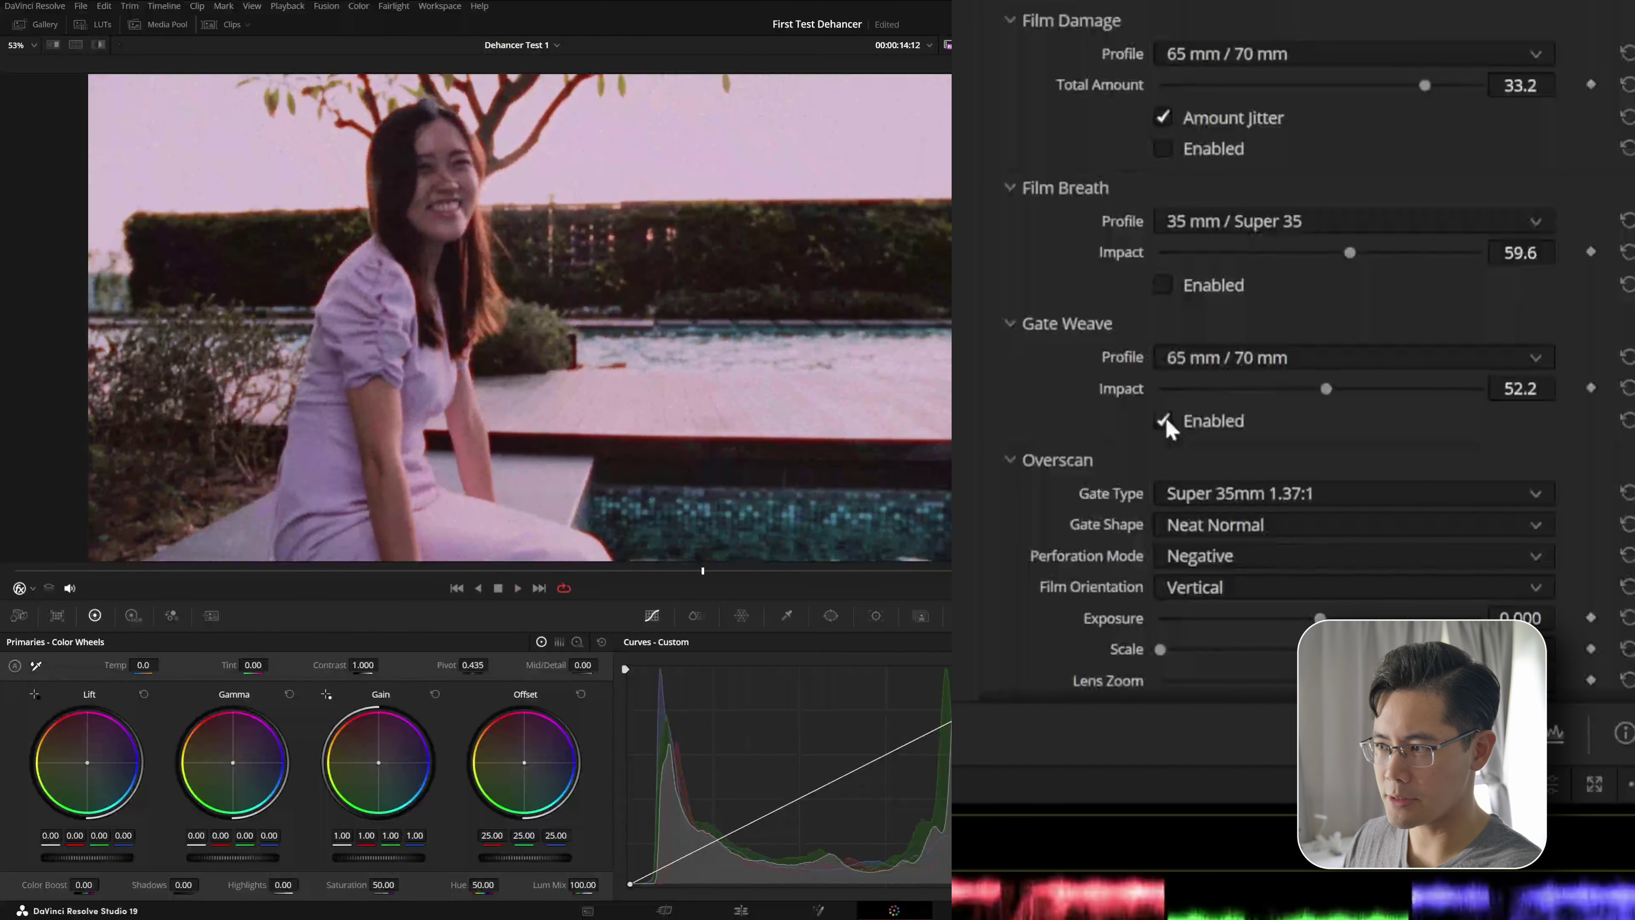
pyautogui.click(1163, 421)
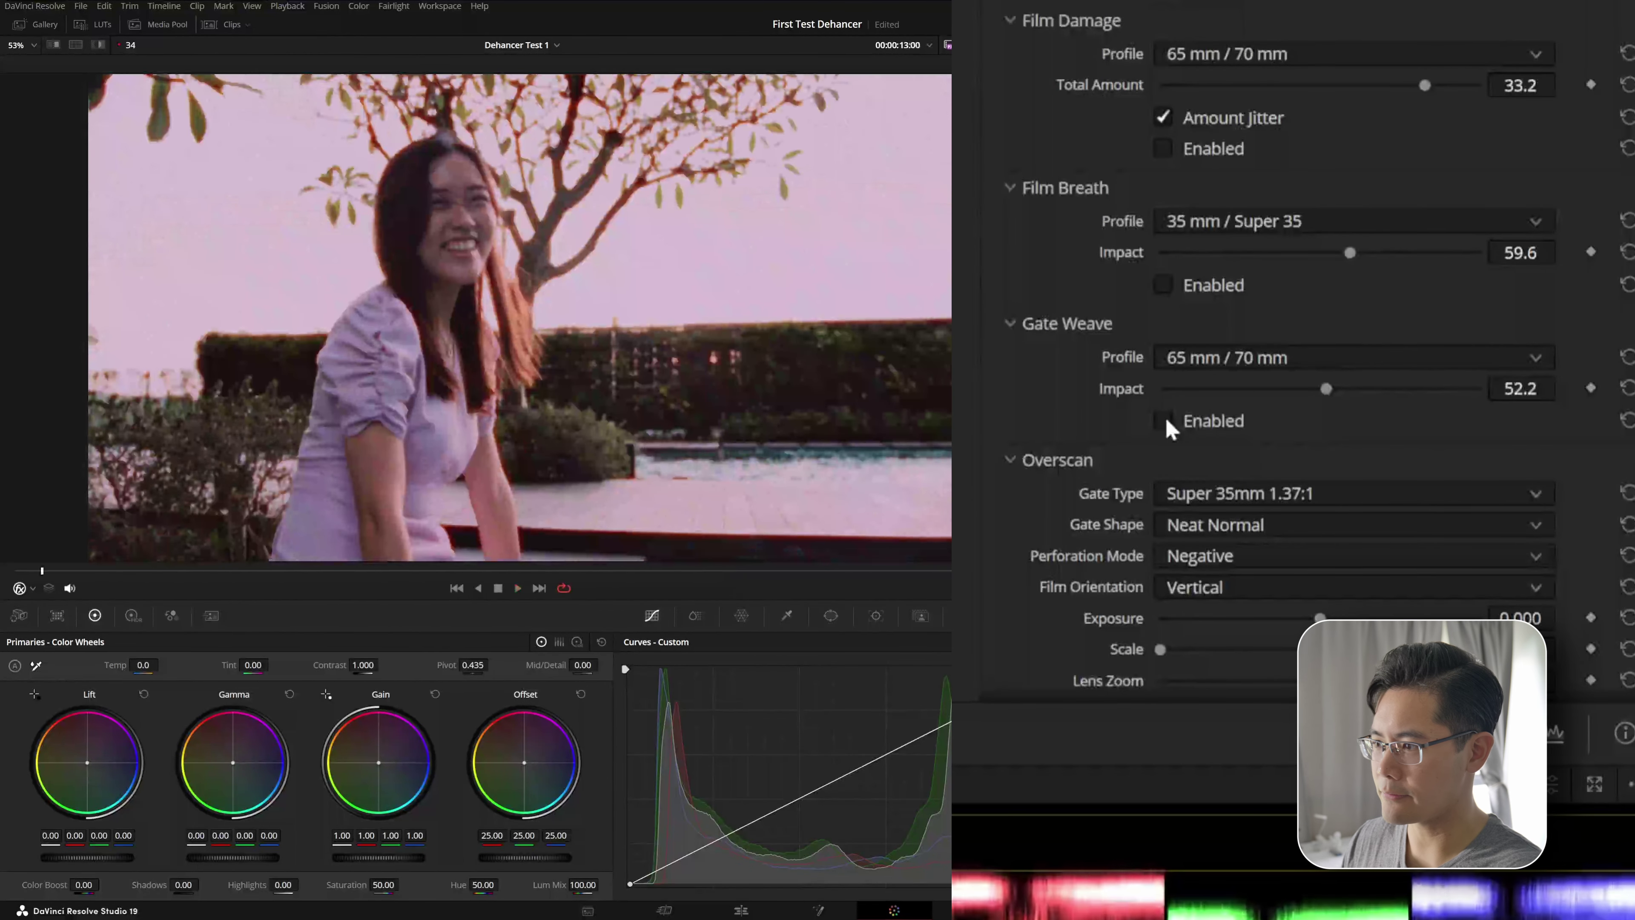
pyautogui.scroll(-3, 1204, 458)
pyautogui.scroll(-3, 1208, 465)
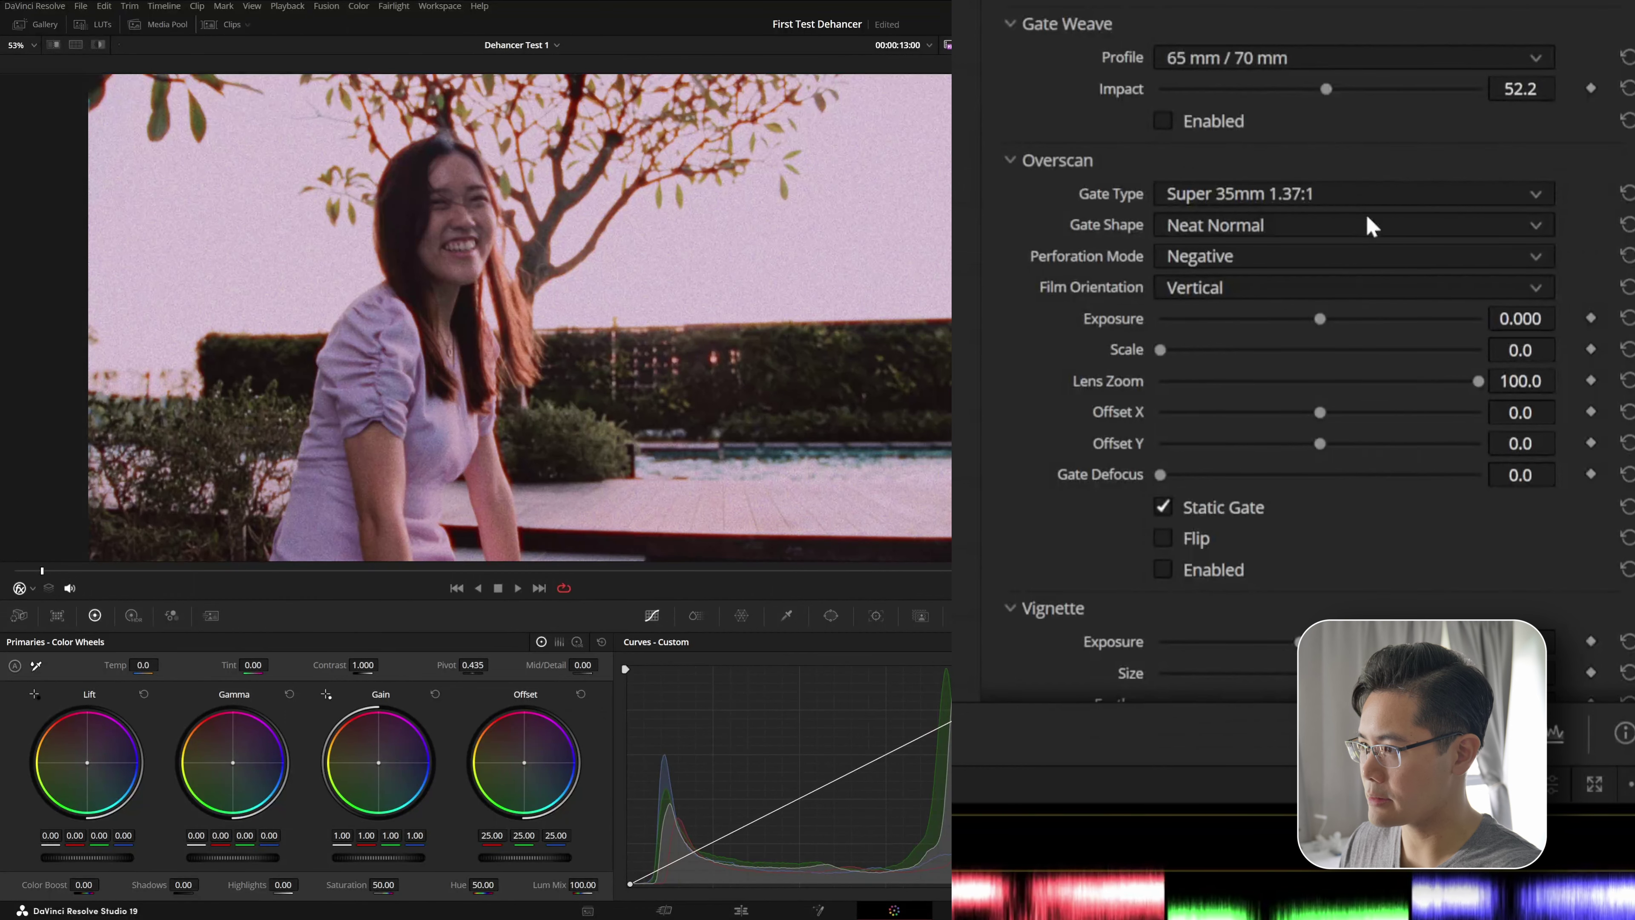
# Step: Scroll down to Overscan and enable the Super 35mm sprocket-hole film gate
pyautogui.scroll(-2, 1369, 227)
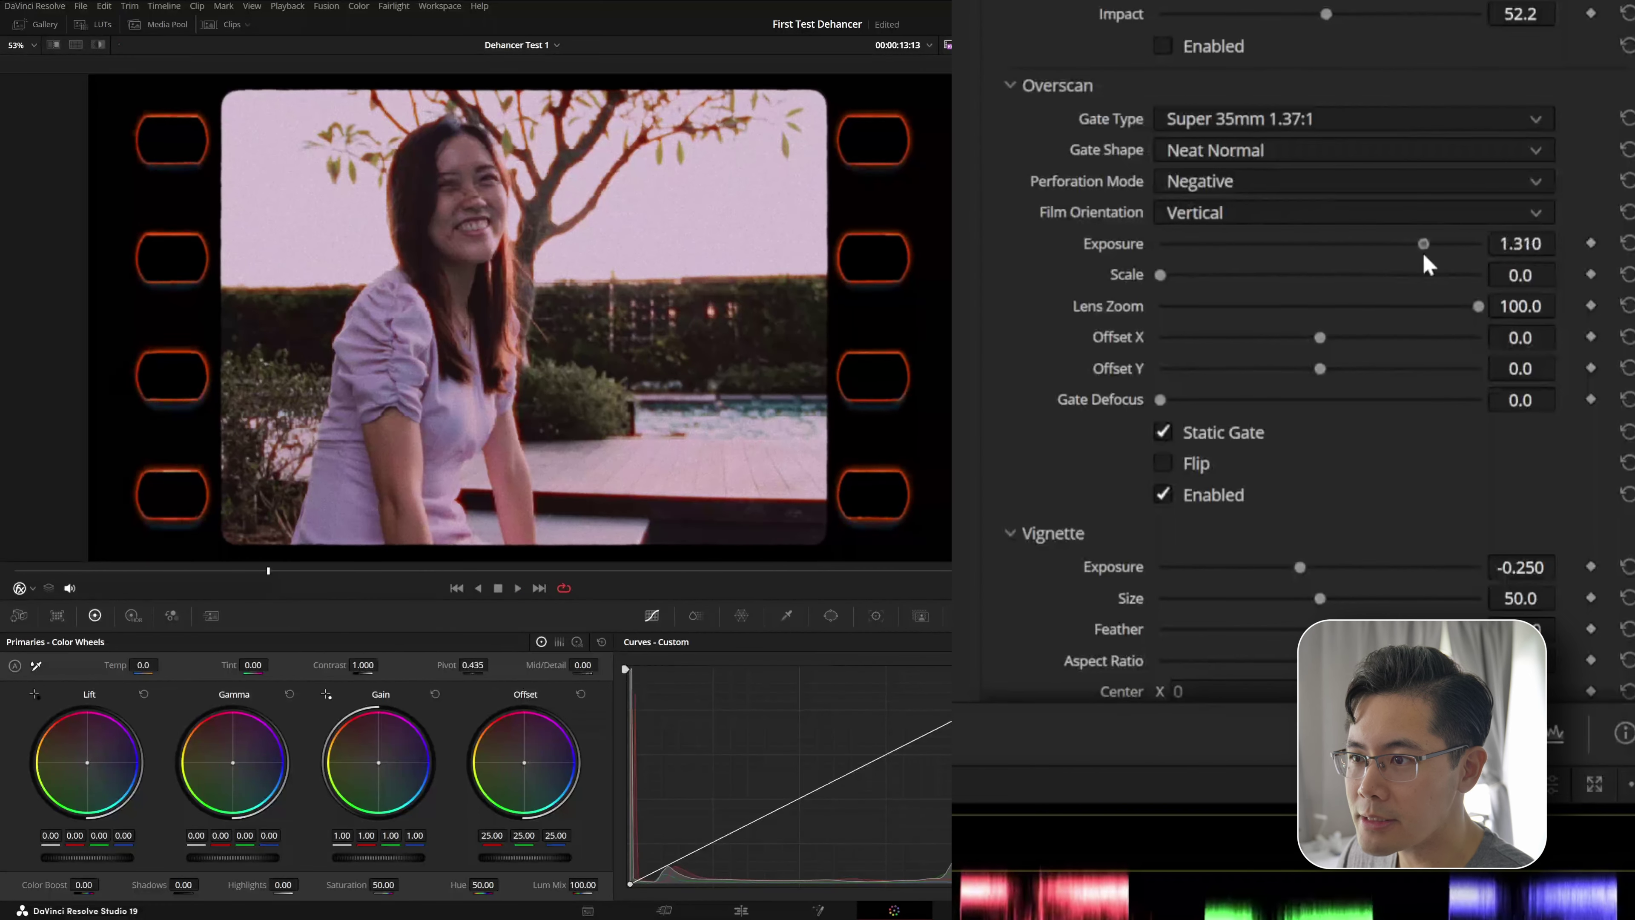
# Step: Resize the overscan gate to scale 21.2, reset Offset X to 0.0, and set Lens Zoom to 93.3
pyautogui.press('space')
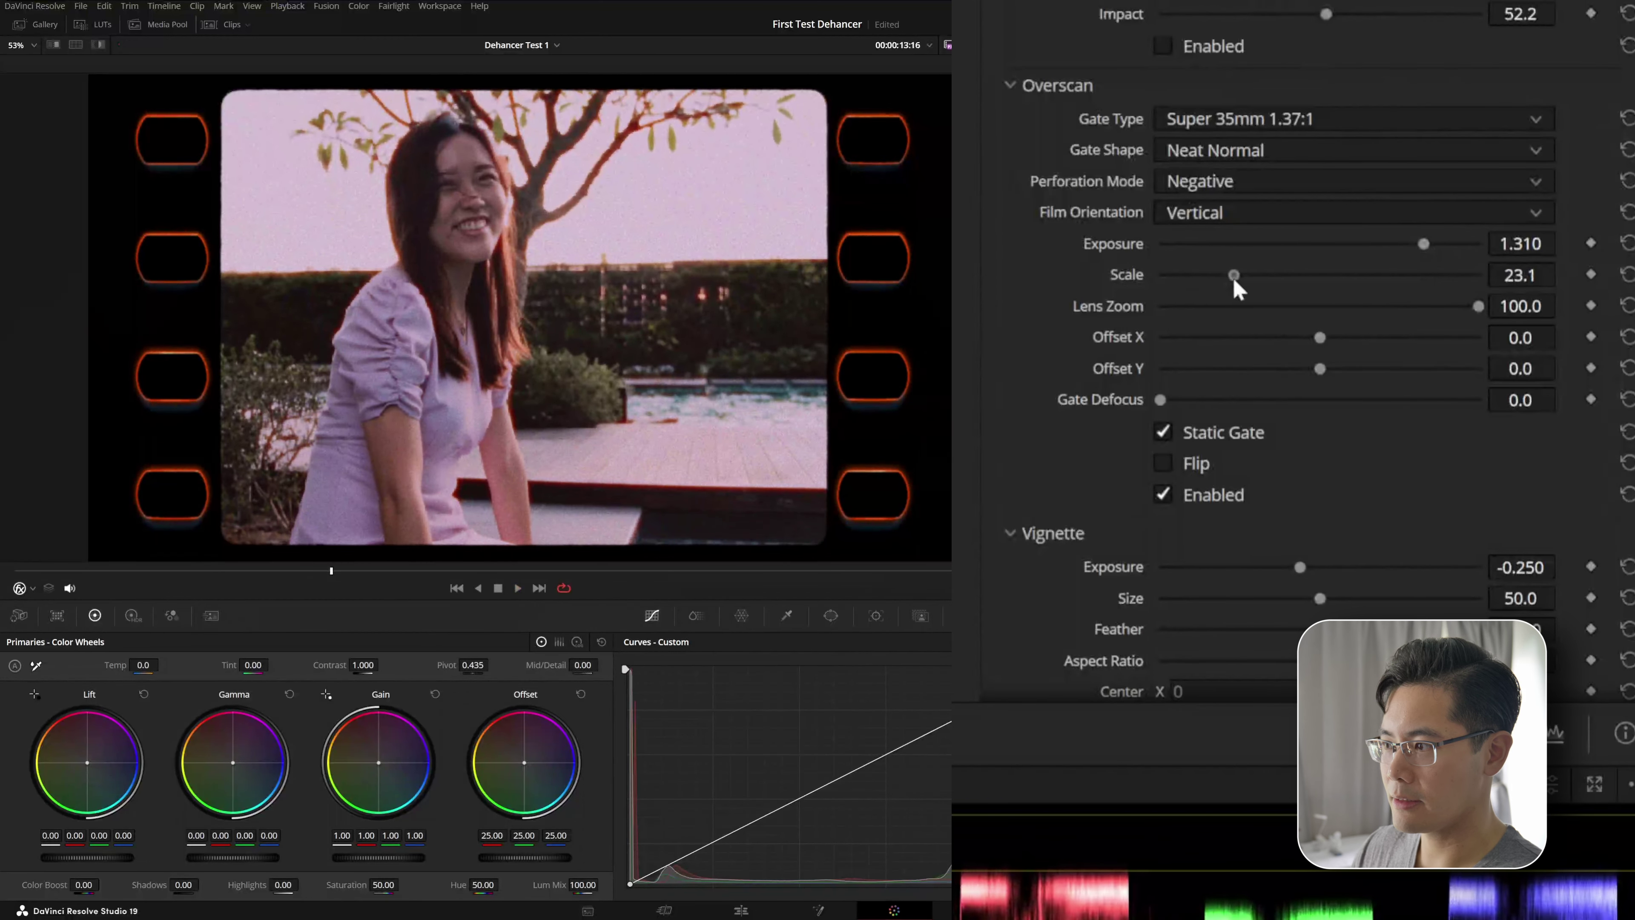
pyautogui.moveTo(1234, 278); pyautogui.dragTo(1237, 279)
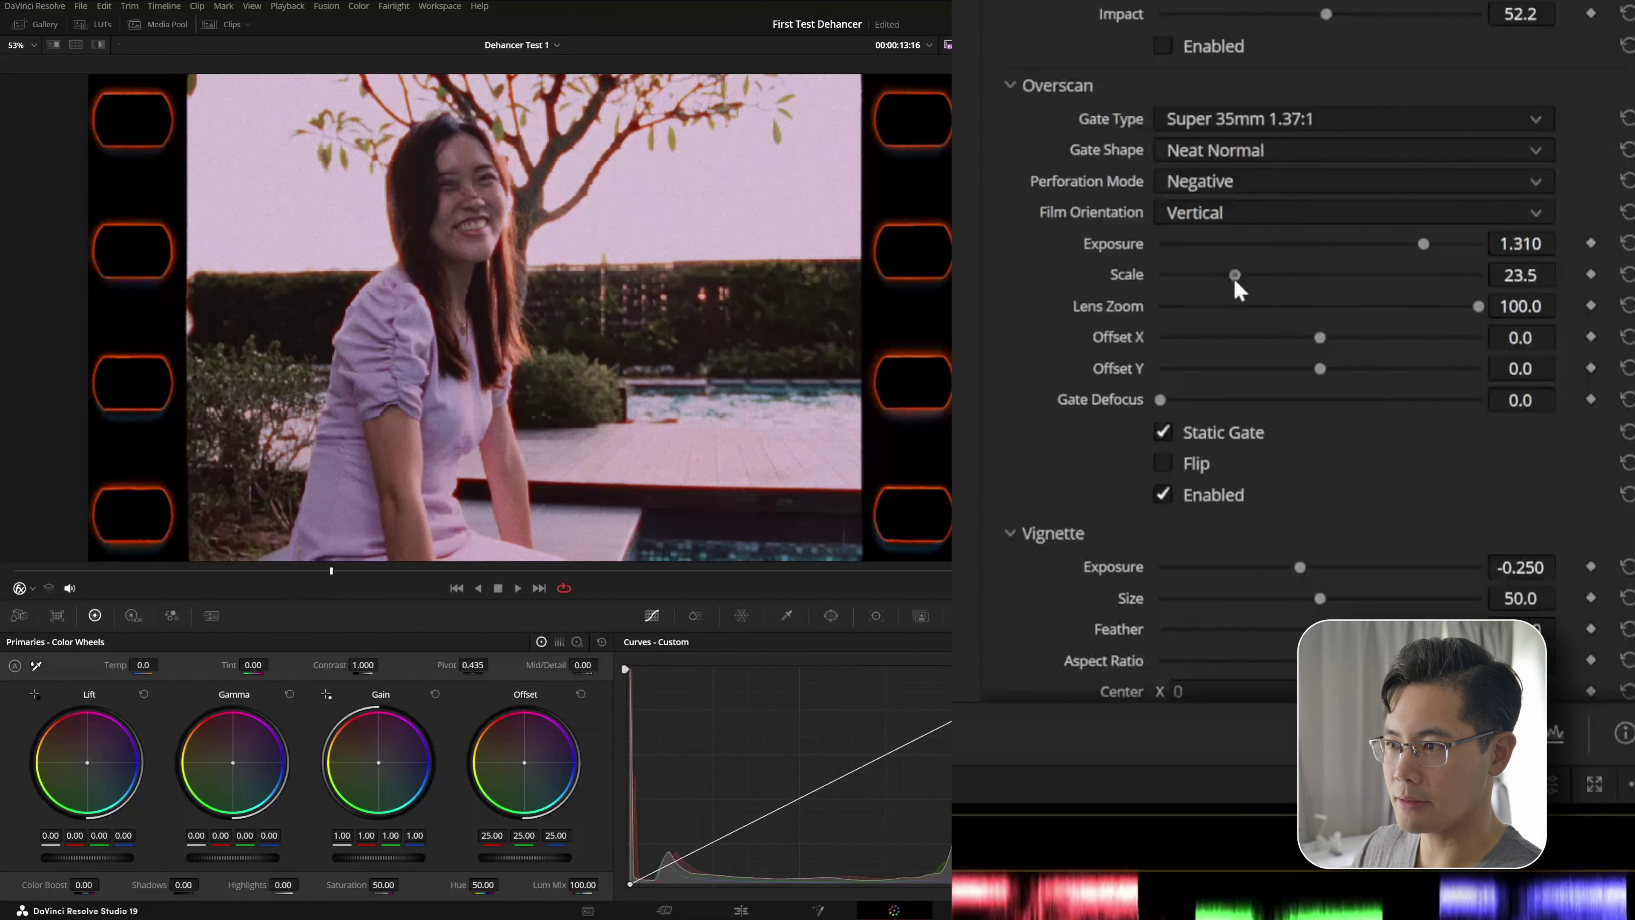
pyautogui.press('space')
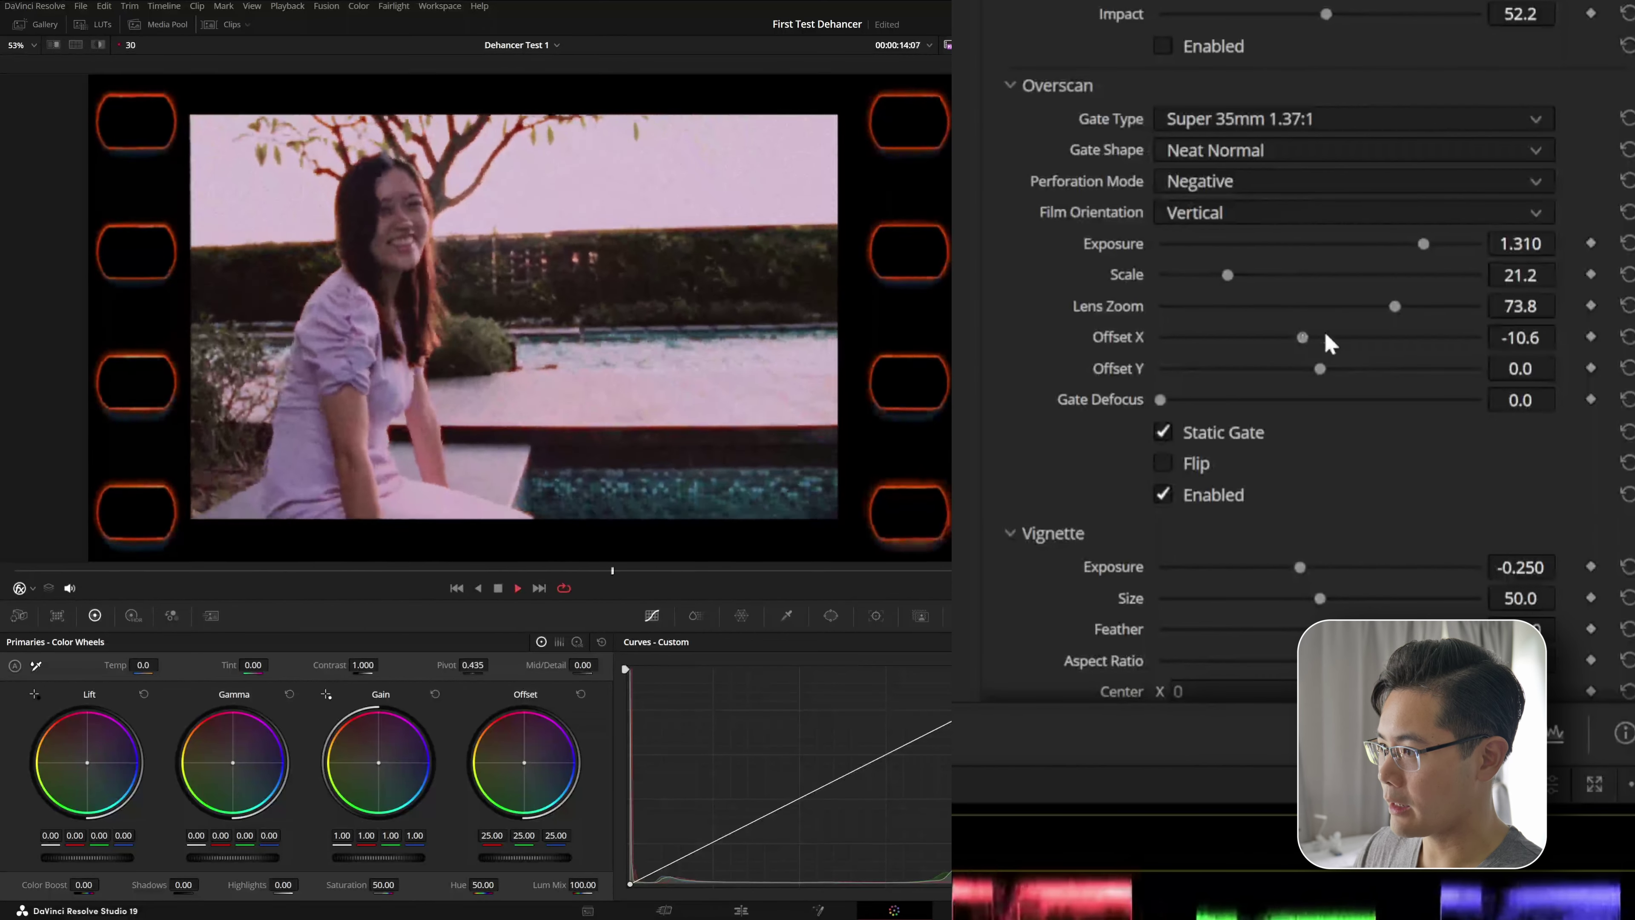
pyautogui.moveTo(1302, 337); pyautogui.dragTo(1340, 362)
pyautogui.press('space')
pyautogui.hotkey('ctrl', 'z')
pyautogui.hotkey('ctrl', 'z')
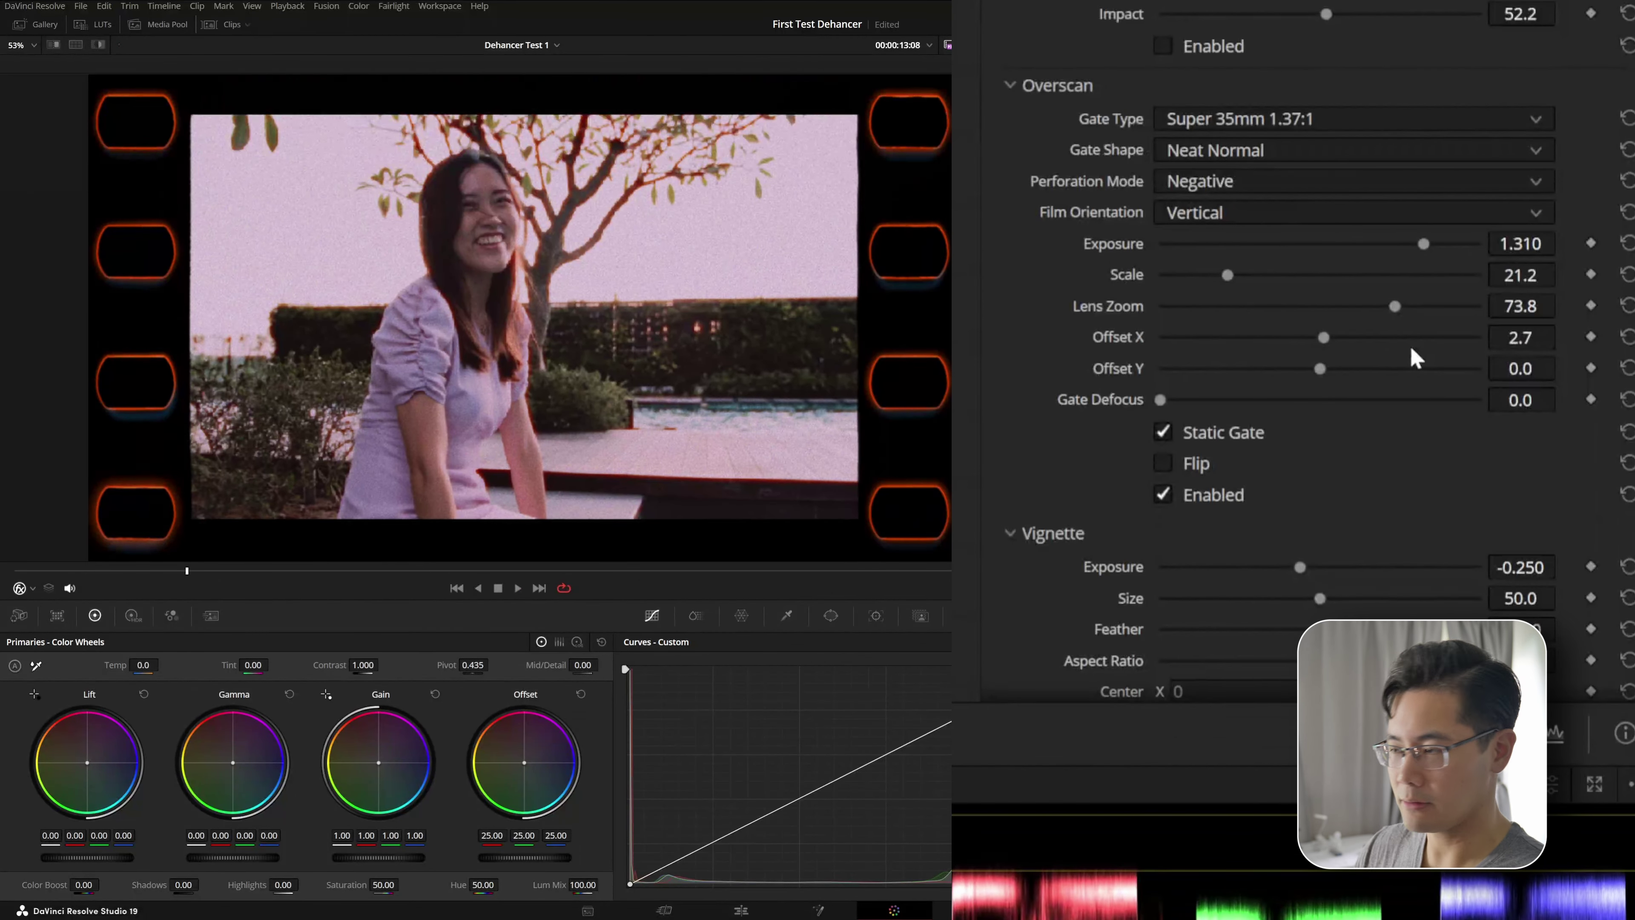
pyautogui.click(1626, 337)
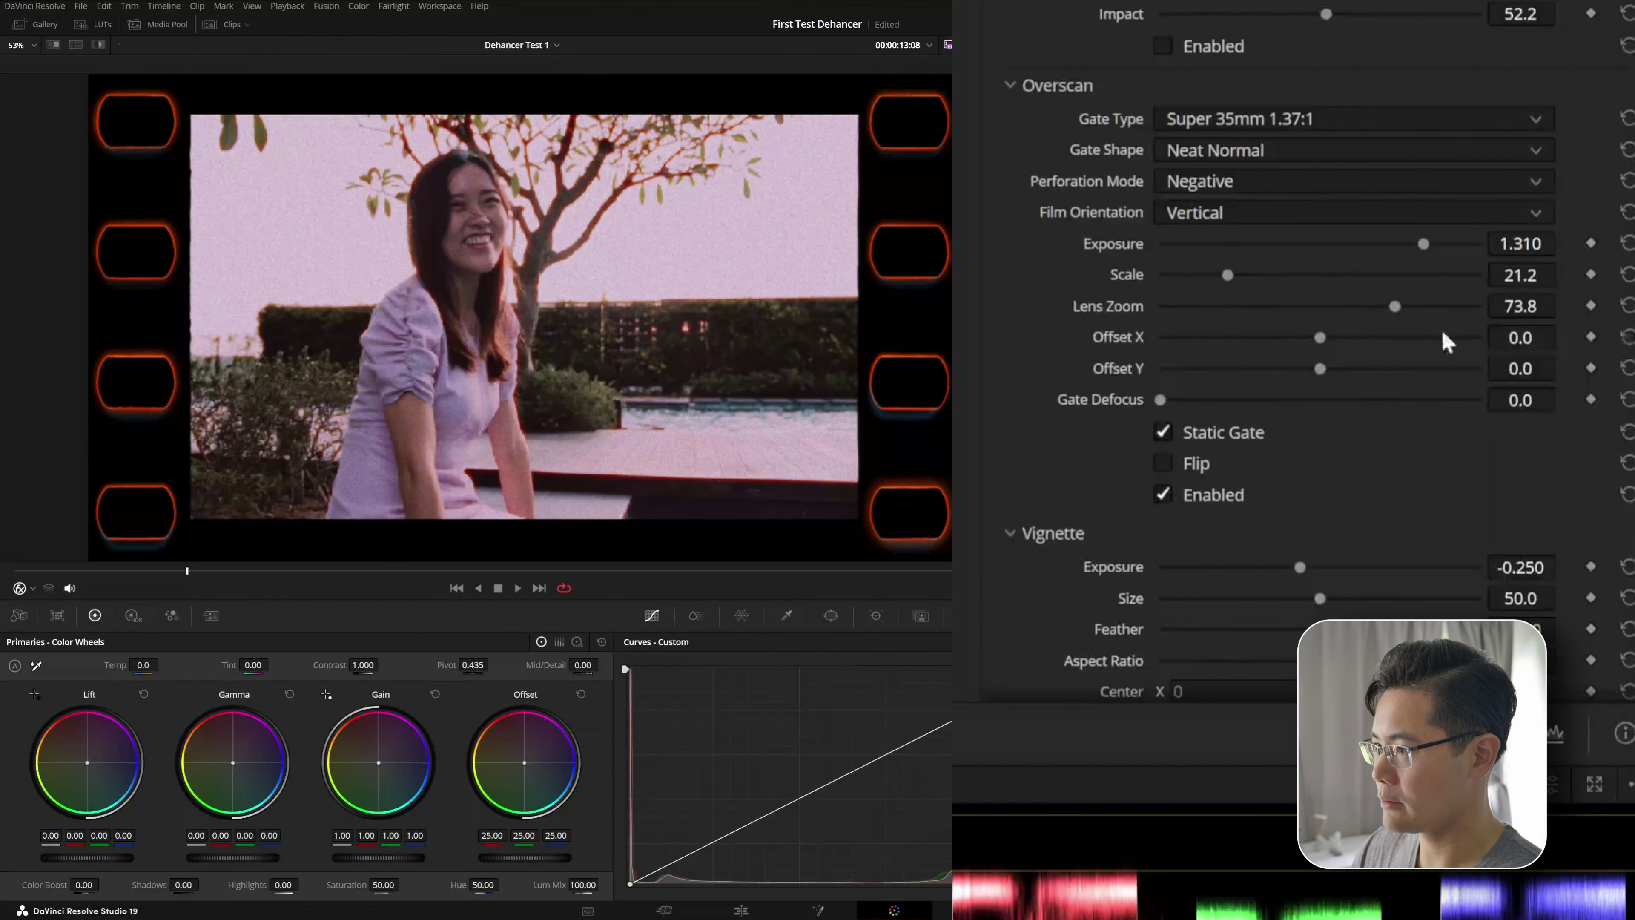
pyautogui.moveTo(1445, 310); pyautogui.dragTo(1457, 313)
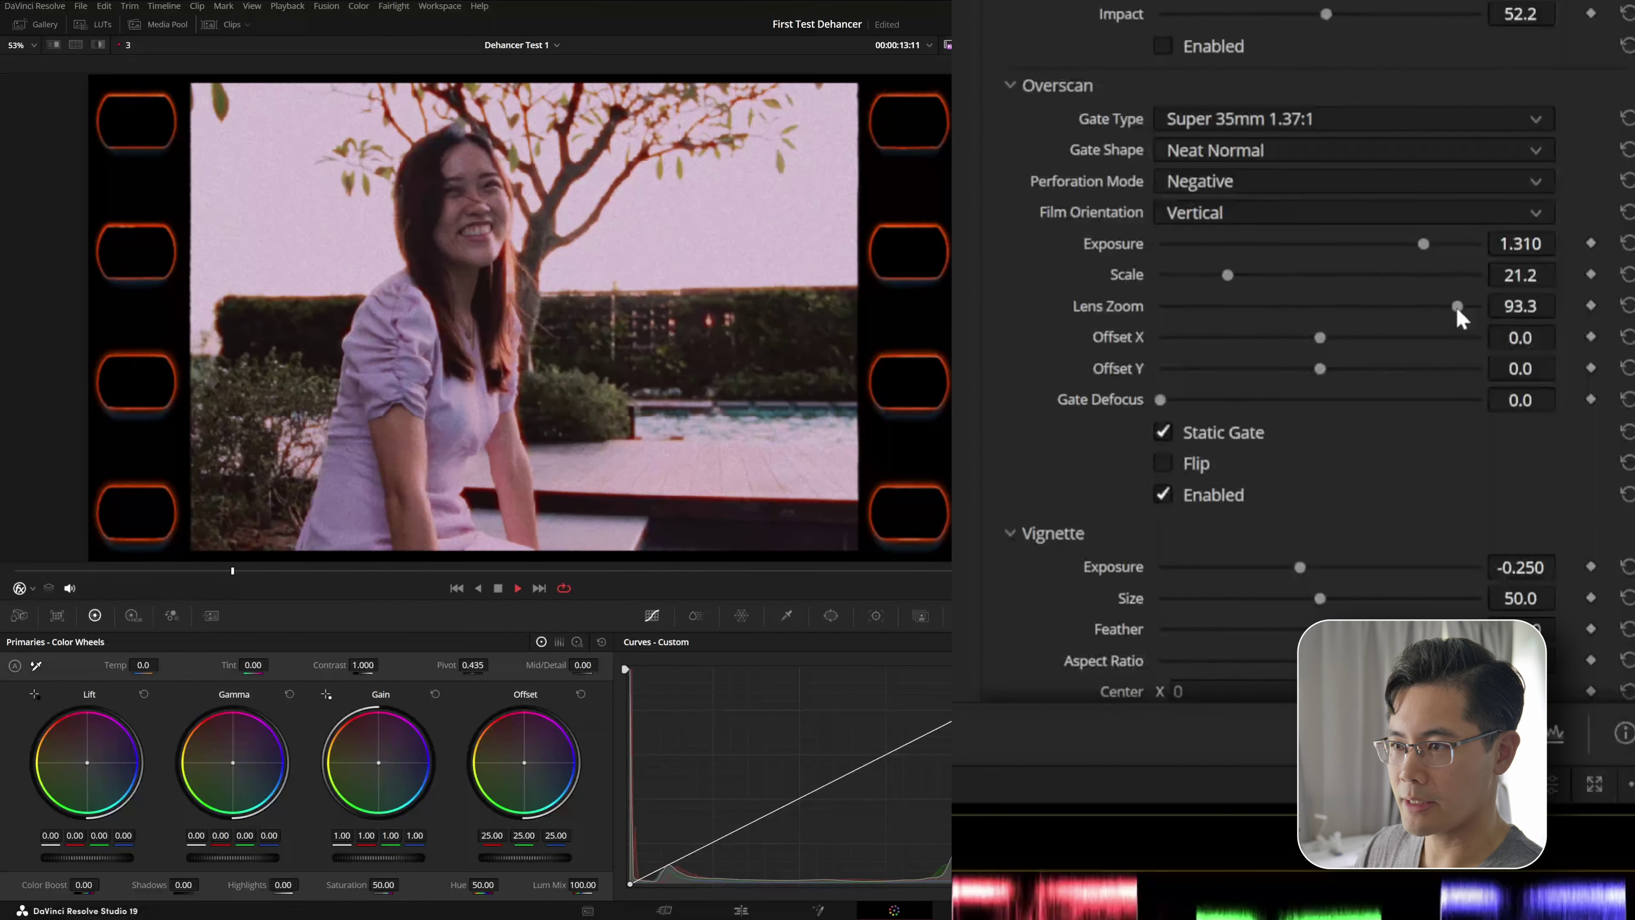
# Step: Try Super 16mm and Ultra 16mm gates, then settle on Widescreen 35mm 1.85:1
pyautogui.press('space')
pyautogui.click(1296, 115)
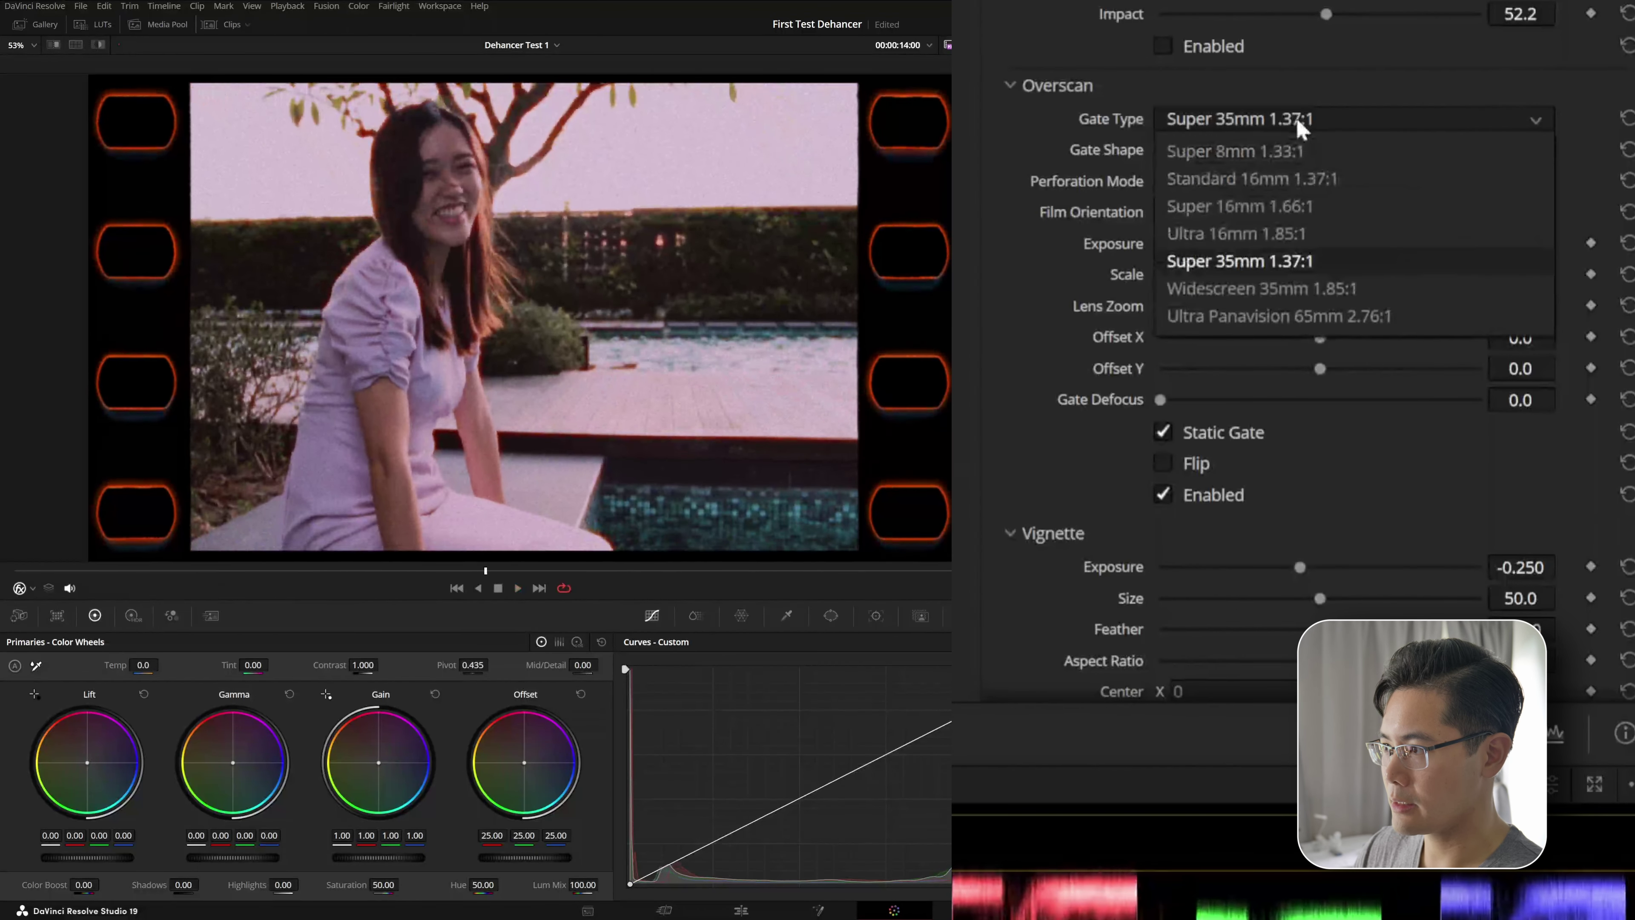
pyautogui.click(1290, 208)
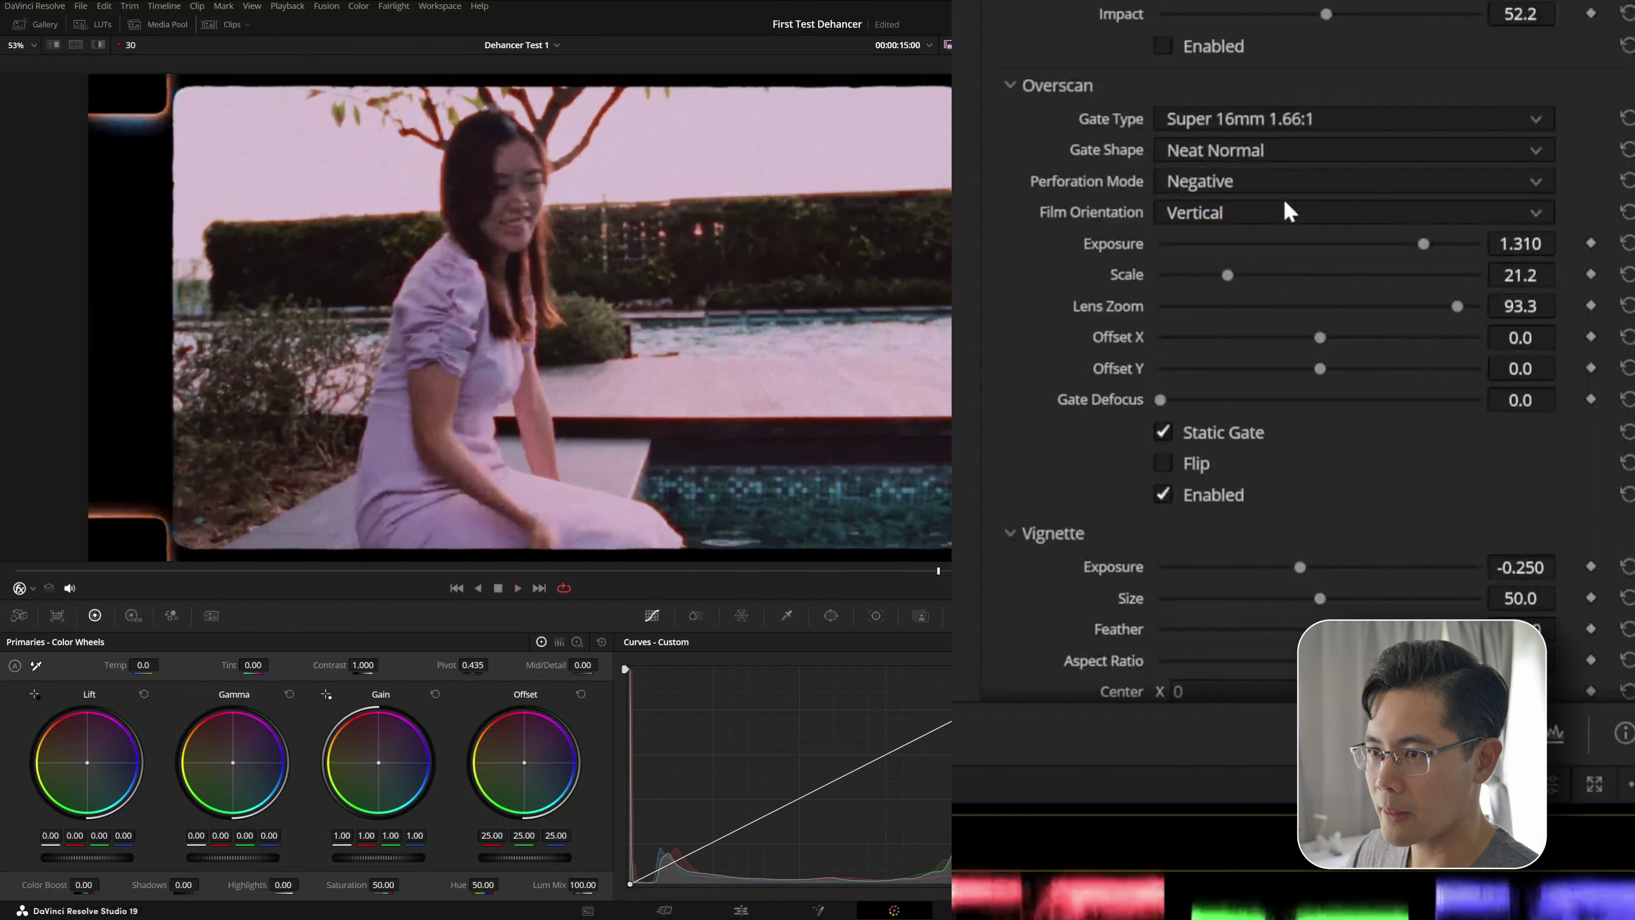
pyautogui.click(1302, 120)
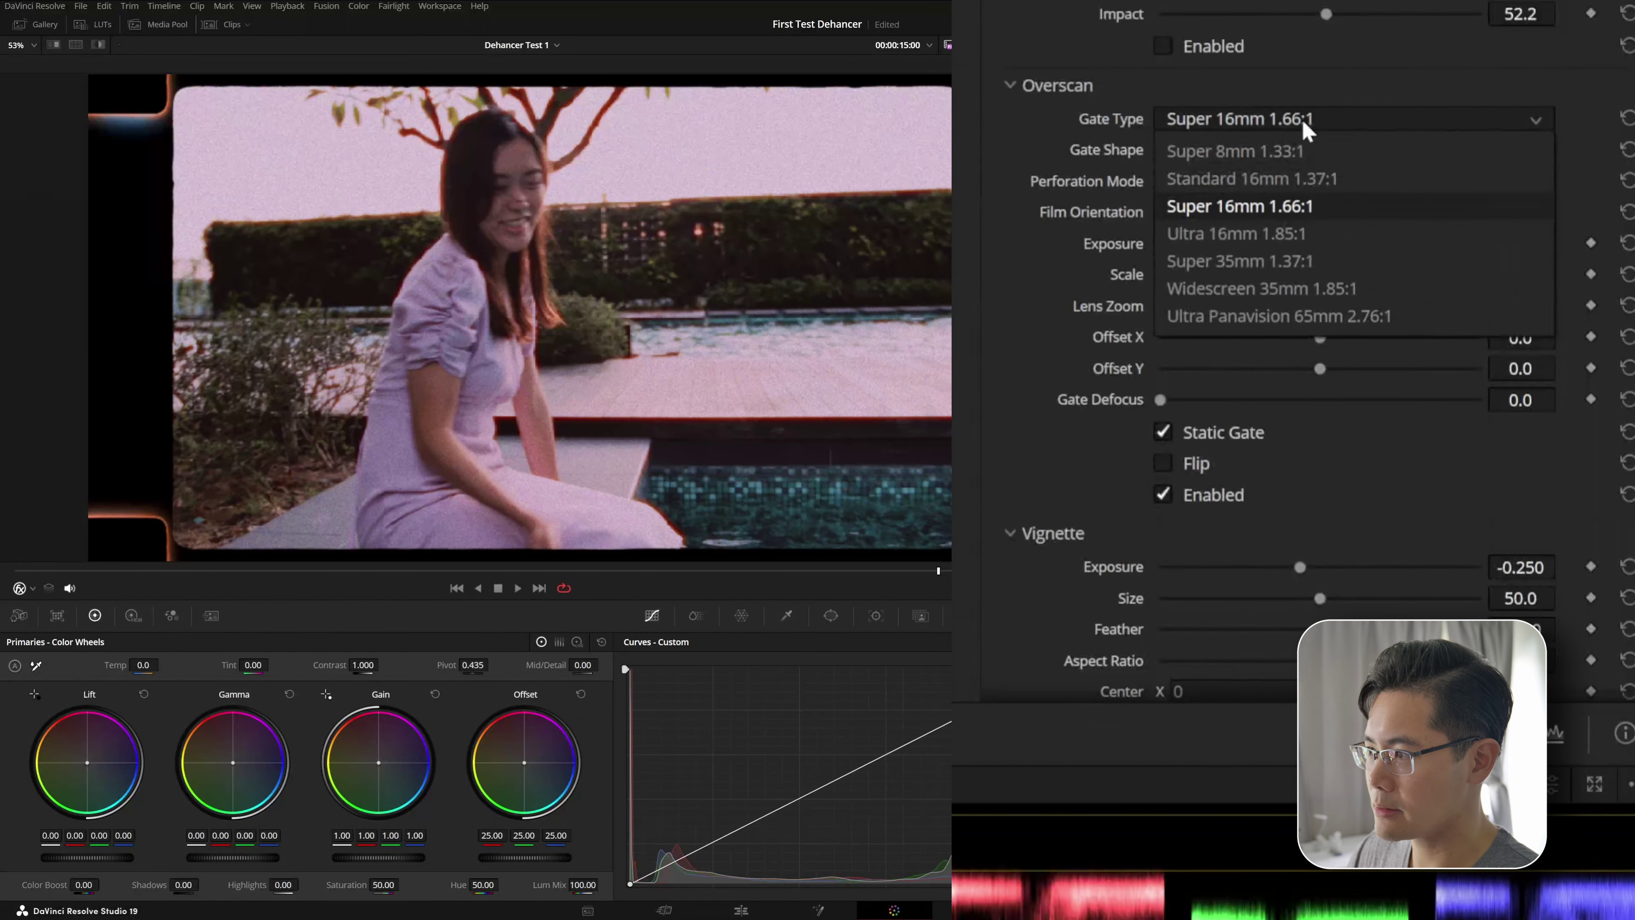
pyautogui.click(1294, 233)
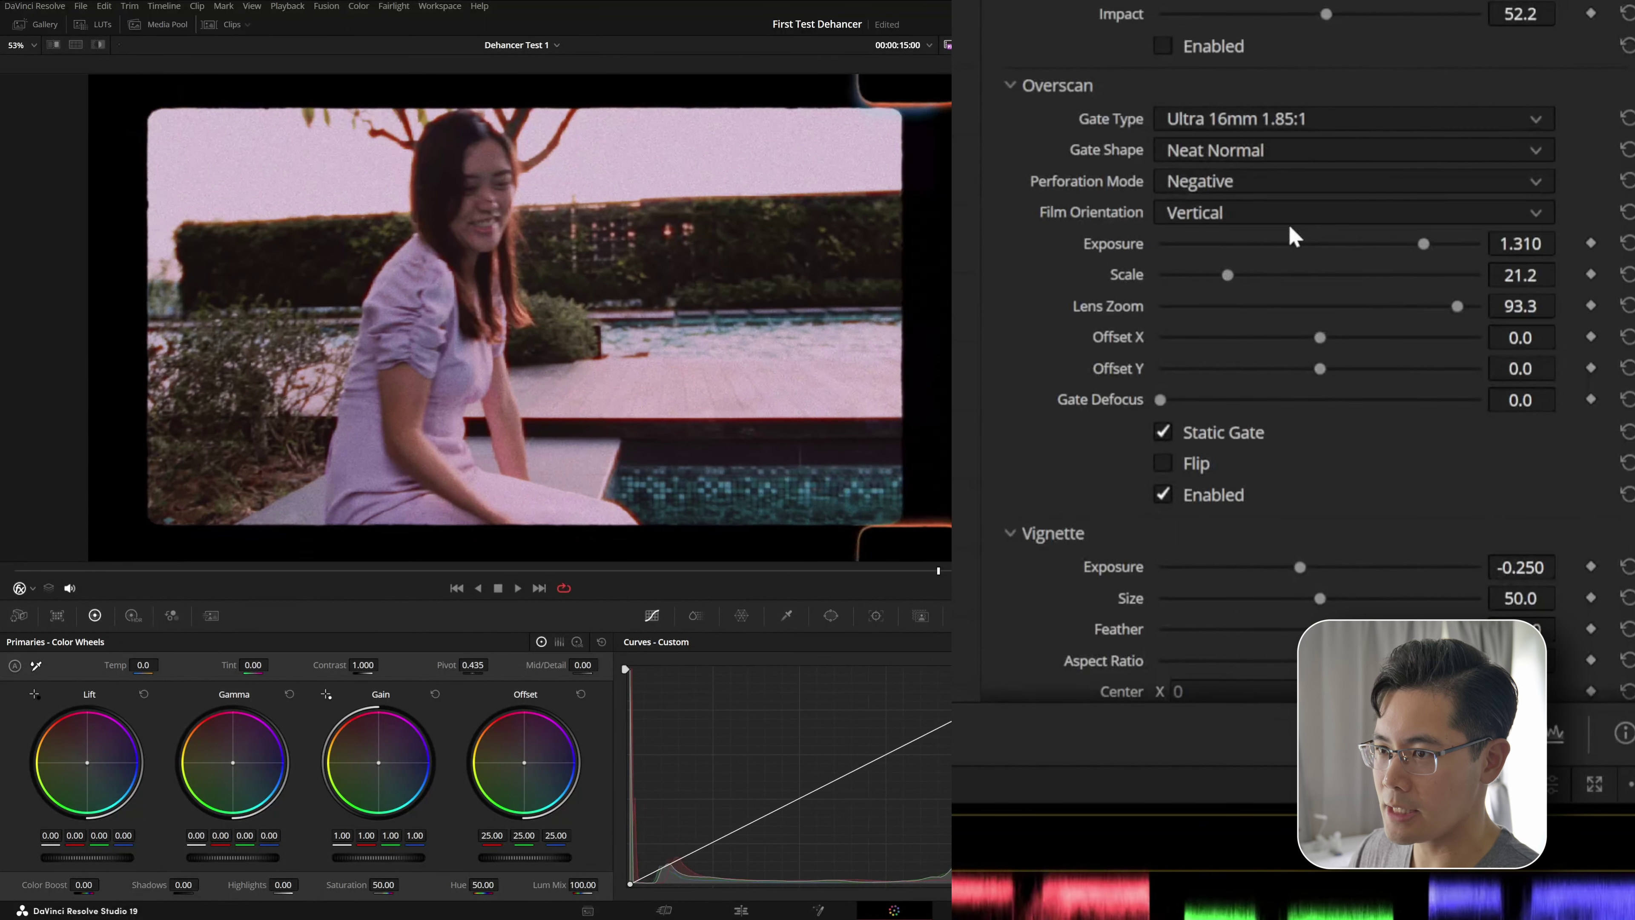
pyautogui.press('space')
pyautogui.press('space')
pyautogui.click(1290, 123)
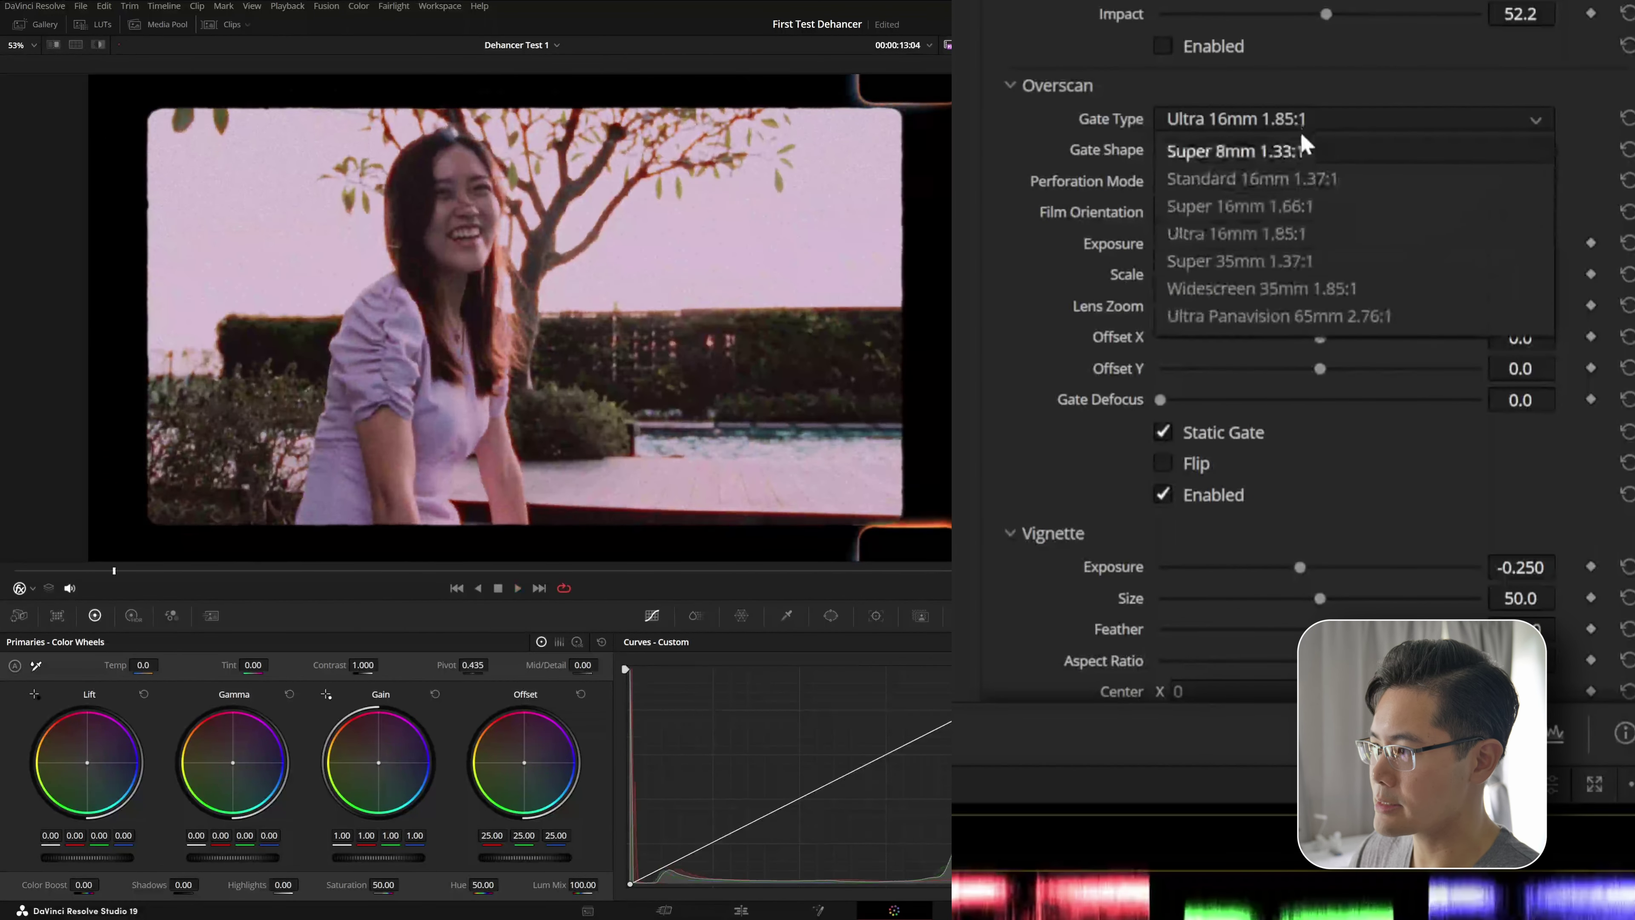
pyautogui.click(1284, 291)
pyautogui.press('space')
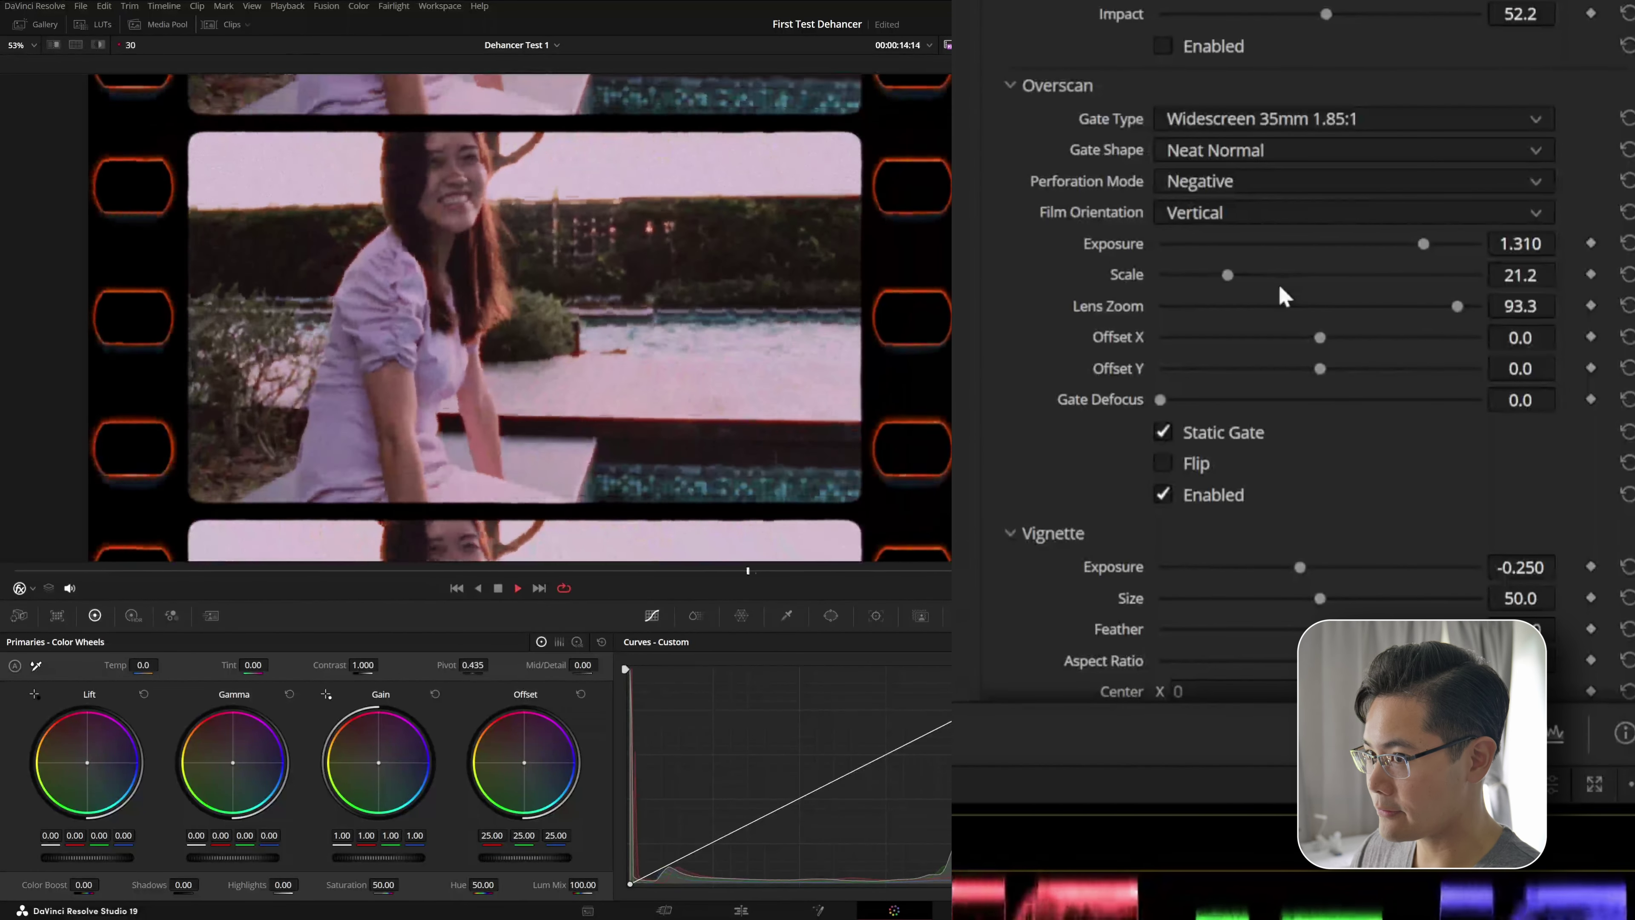
pyautogui.press('space')
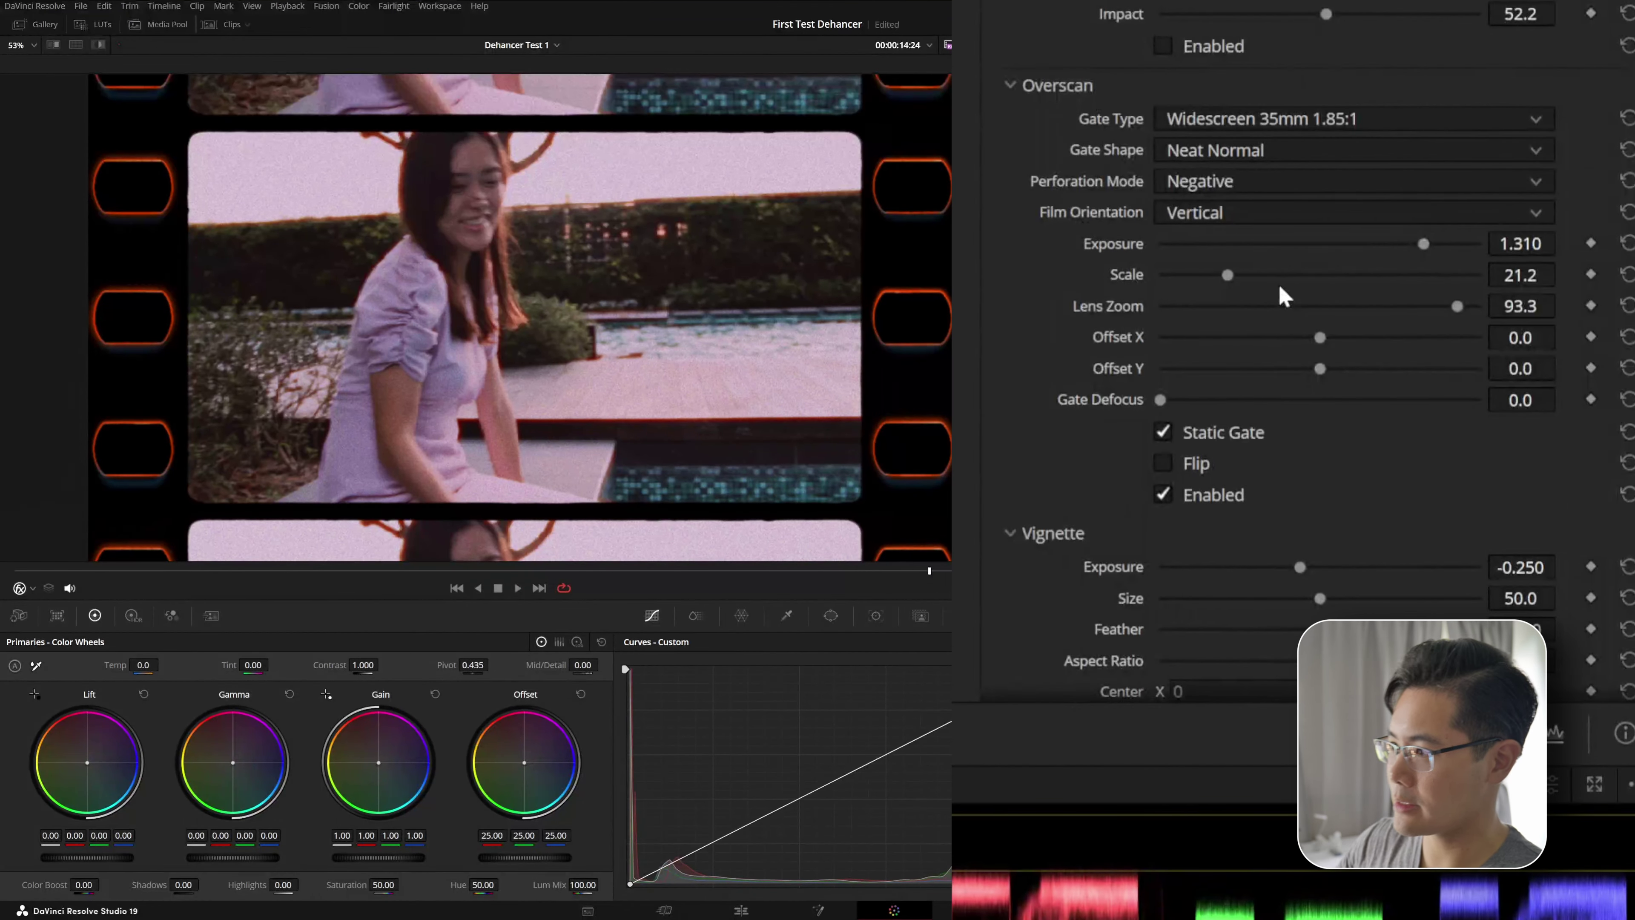
# Step: Try a Horizontal film orientation, then return the film strip to Vertical
pyautogui.click(1339, 215)
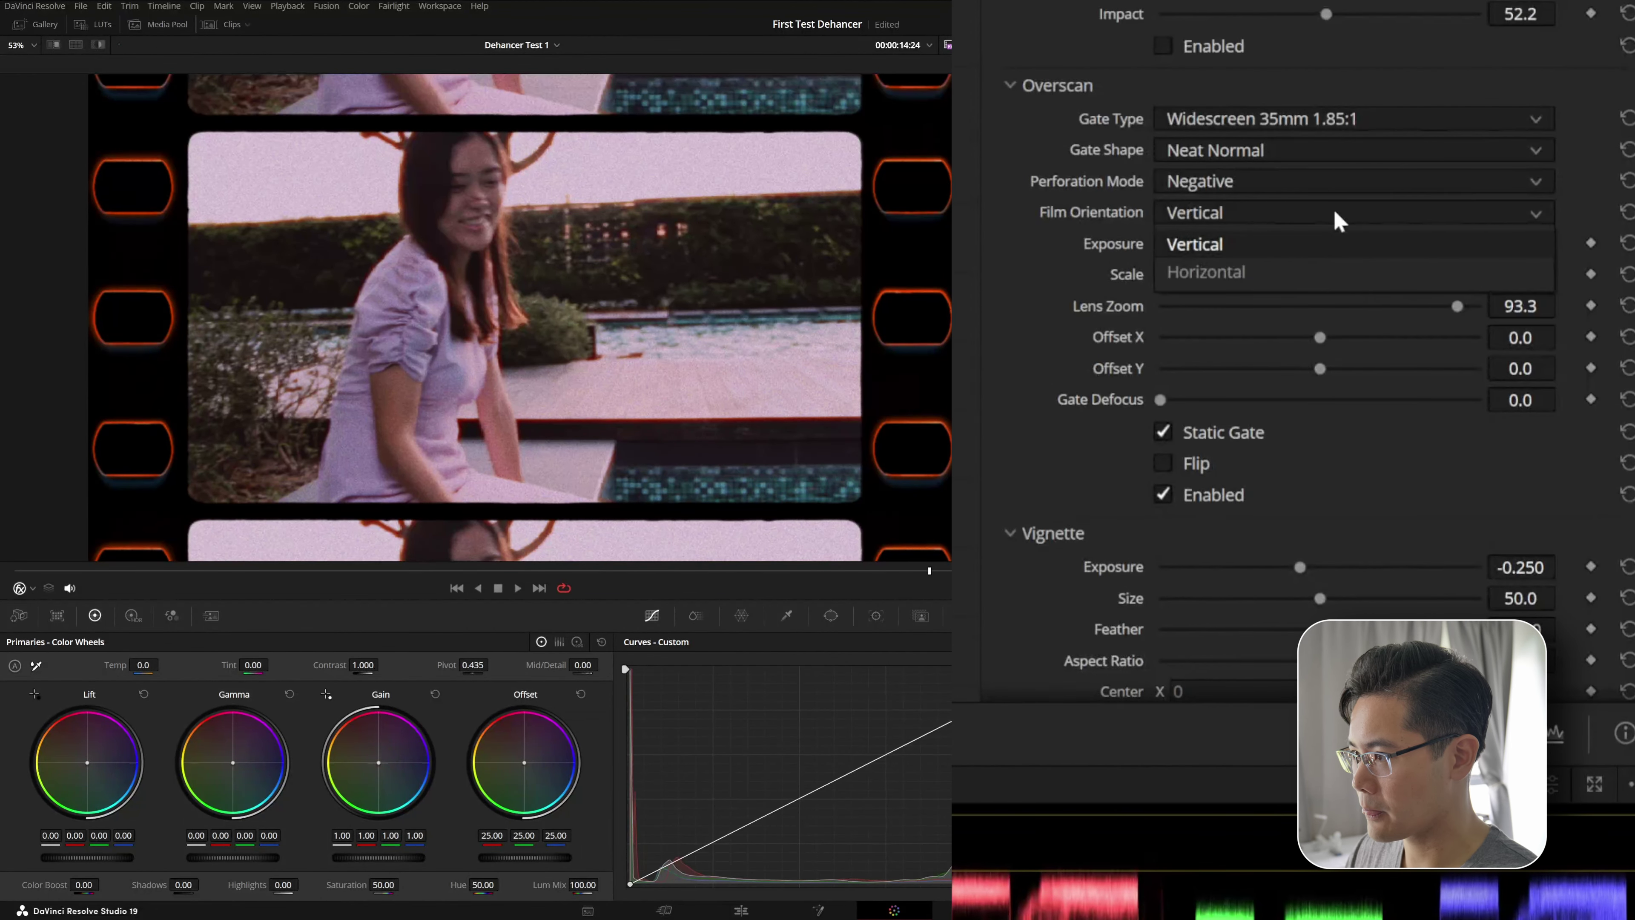
pyautogui.click(1332, 271)
pyautogui.press('space')
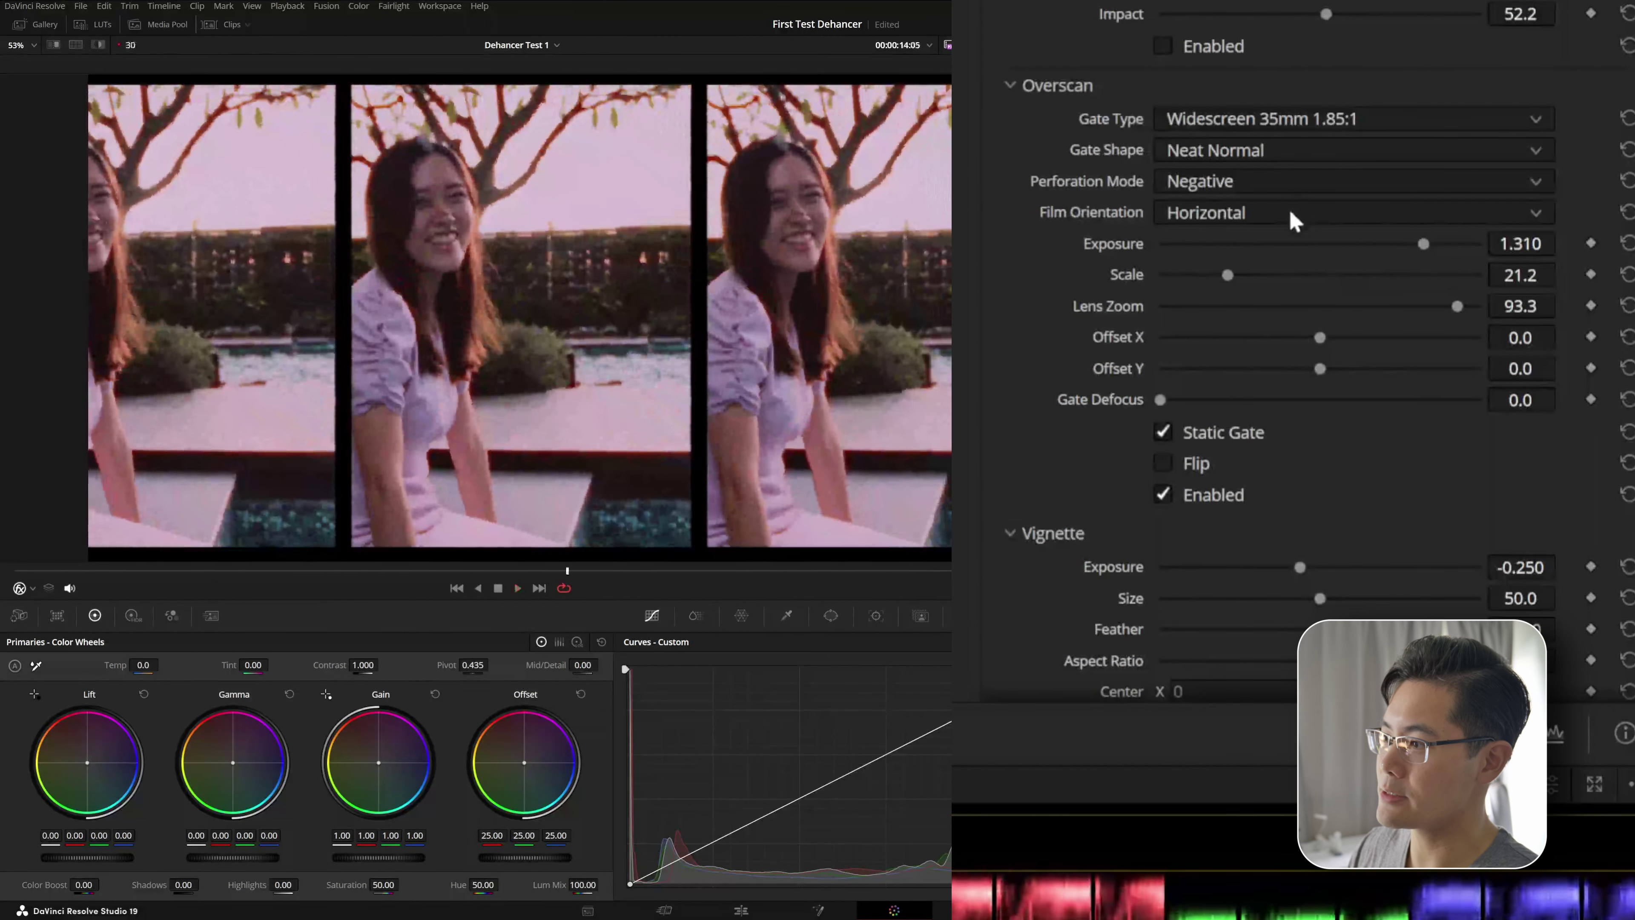
pyautogui.click(1283, 243)
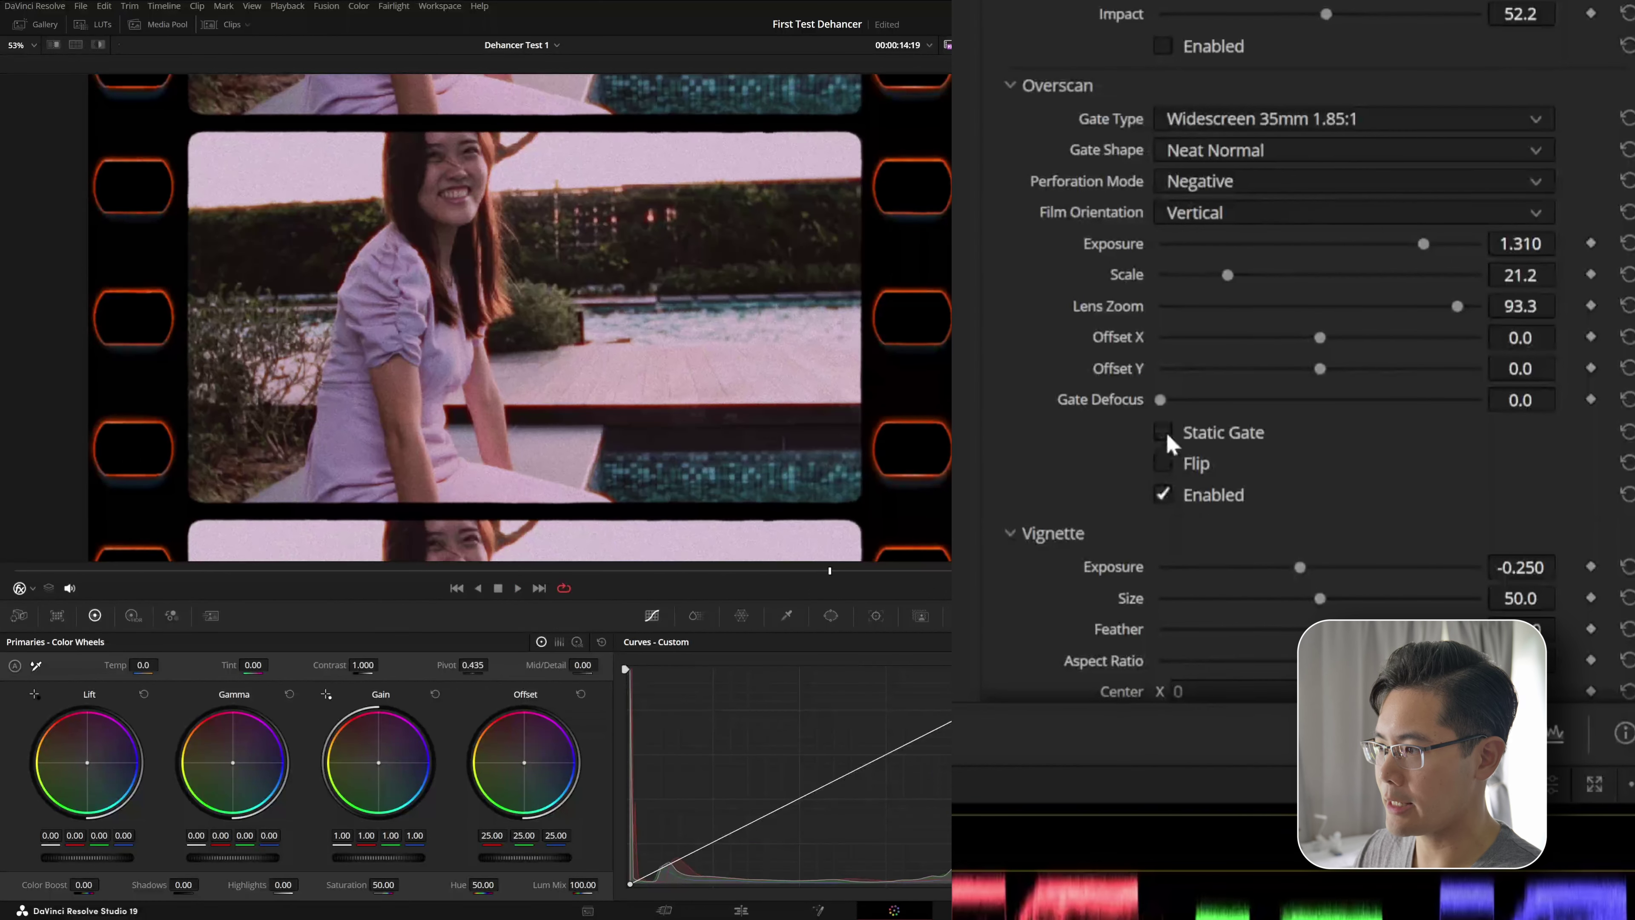
# Step: Try Gate Defocus up to 79.2, then reset it to 0.0
pyautogui.moveTo(1161, 399); pyautogui.dragTo(1210, 406)
pyautogui.press('space')
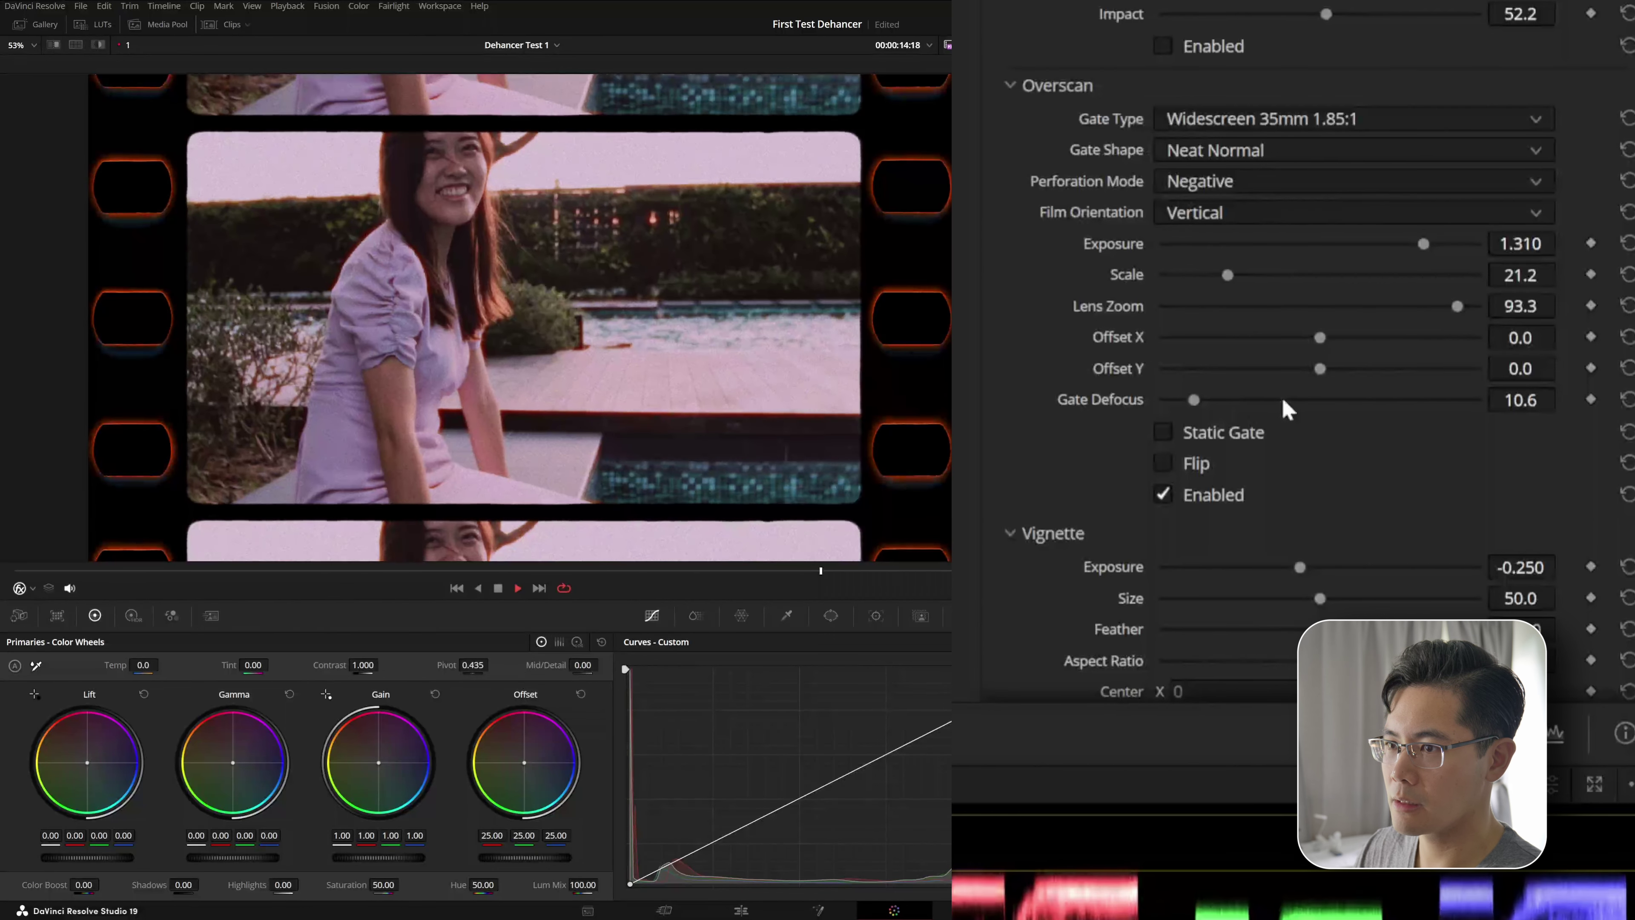
pyautogui.click(1412, 402)
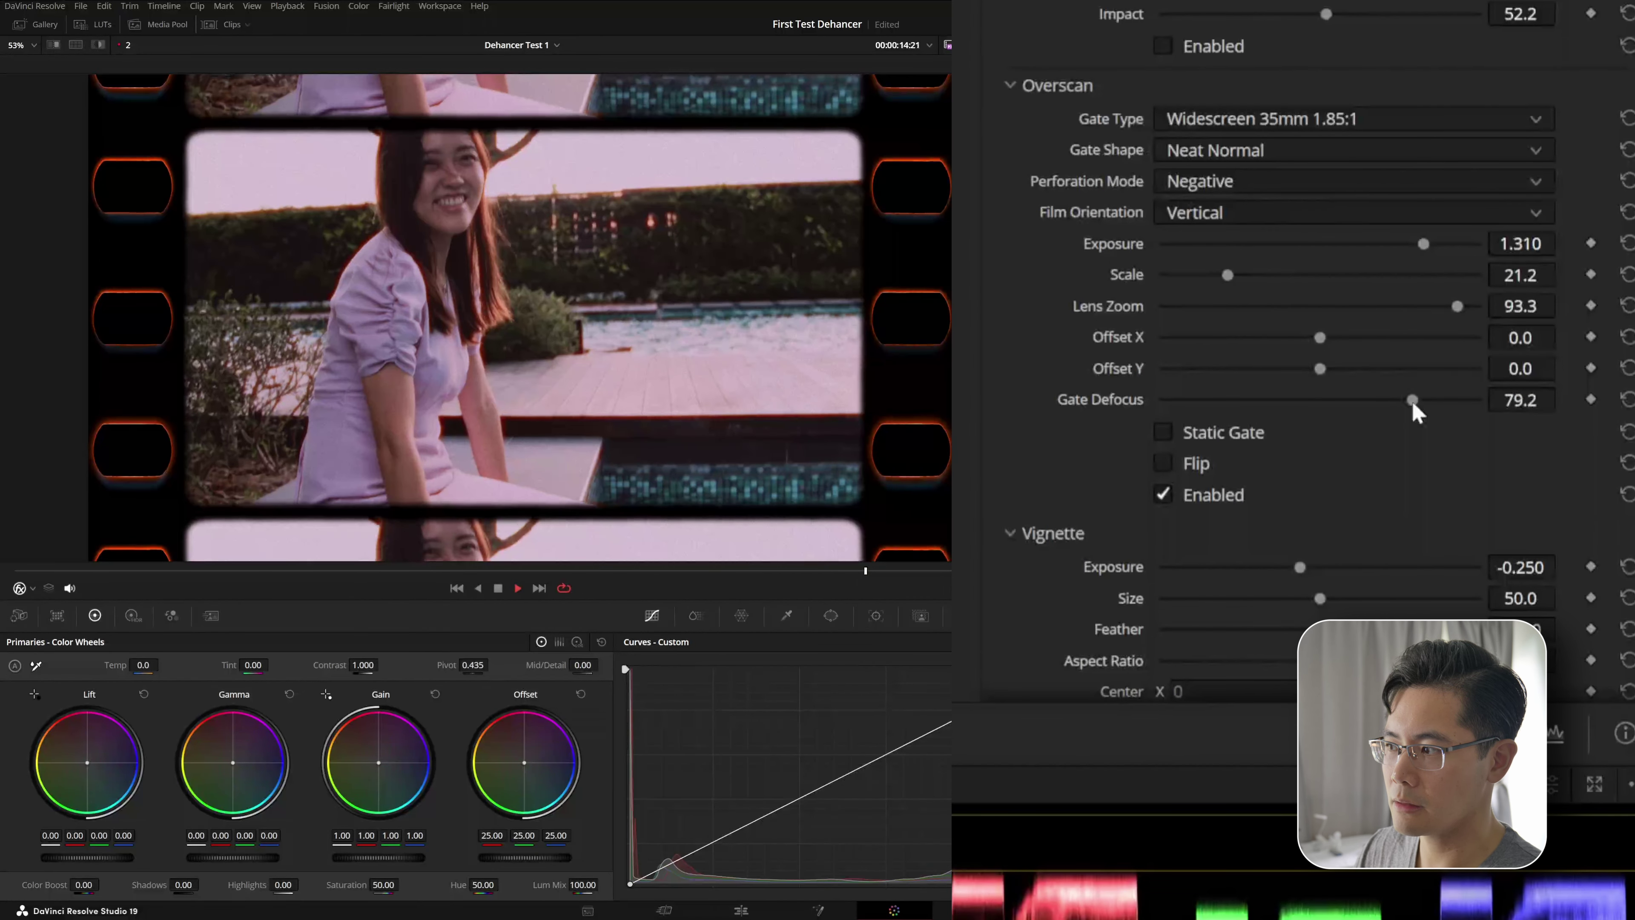
pyautogui.moveTo(1412, 402); pyautogui.dragTo(1115, 399)
pyautogui.press('space')
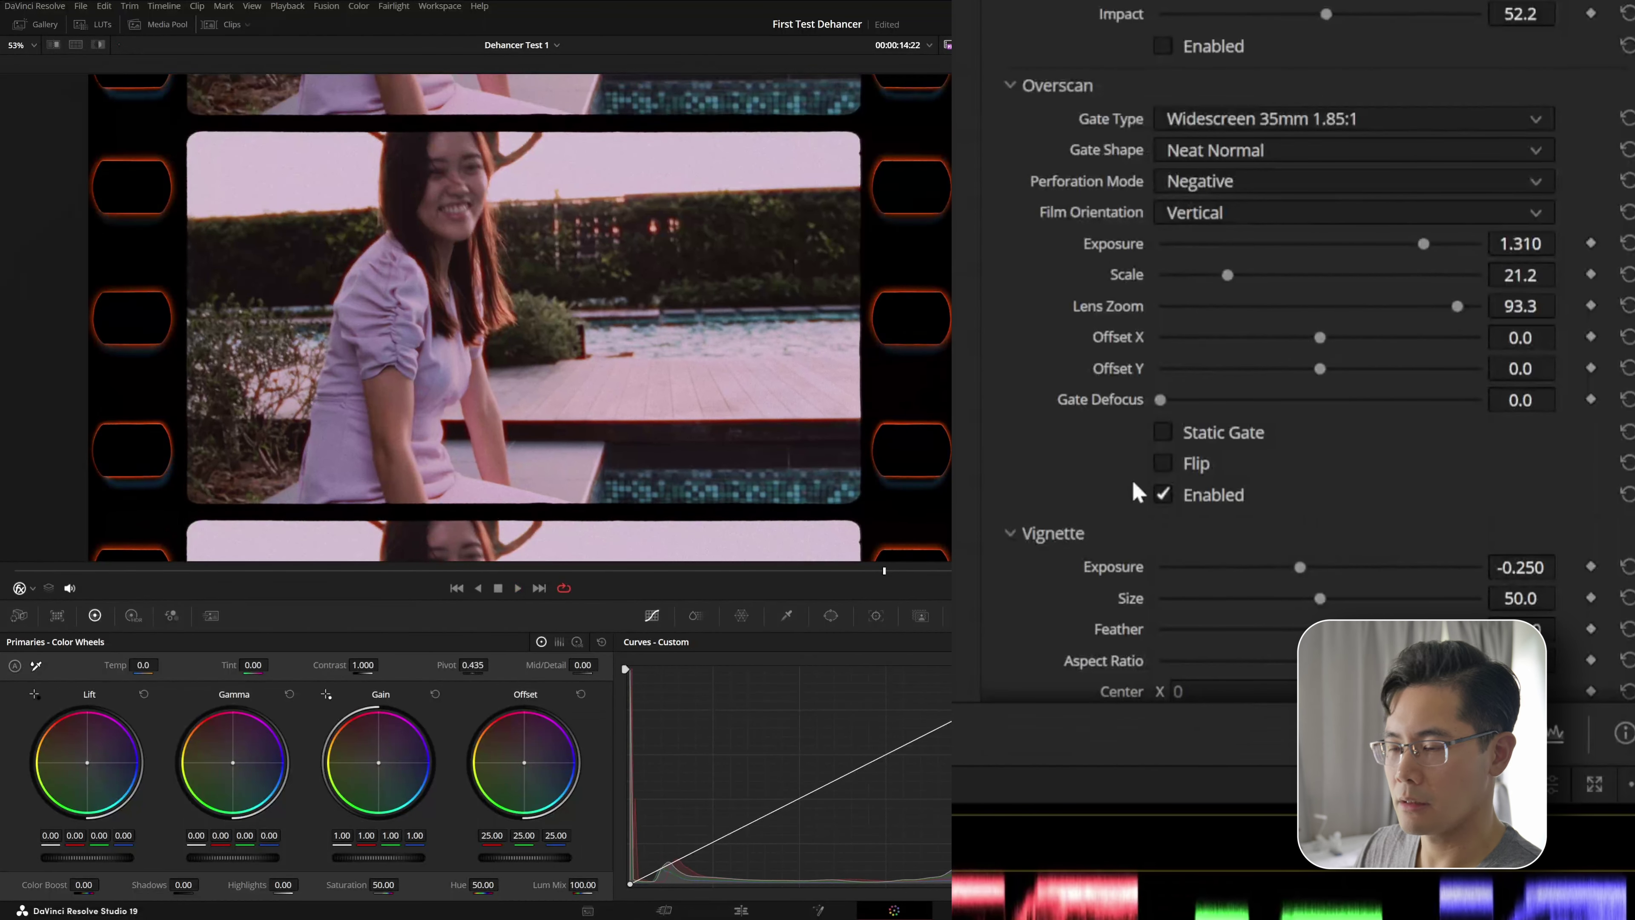
# Step: Turn off the Overscan film gate and enable the Vignette
pyautogui.click(1165, 497)
pyautogui.scroll(-3, 1167, 509)
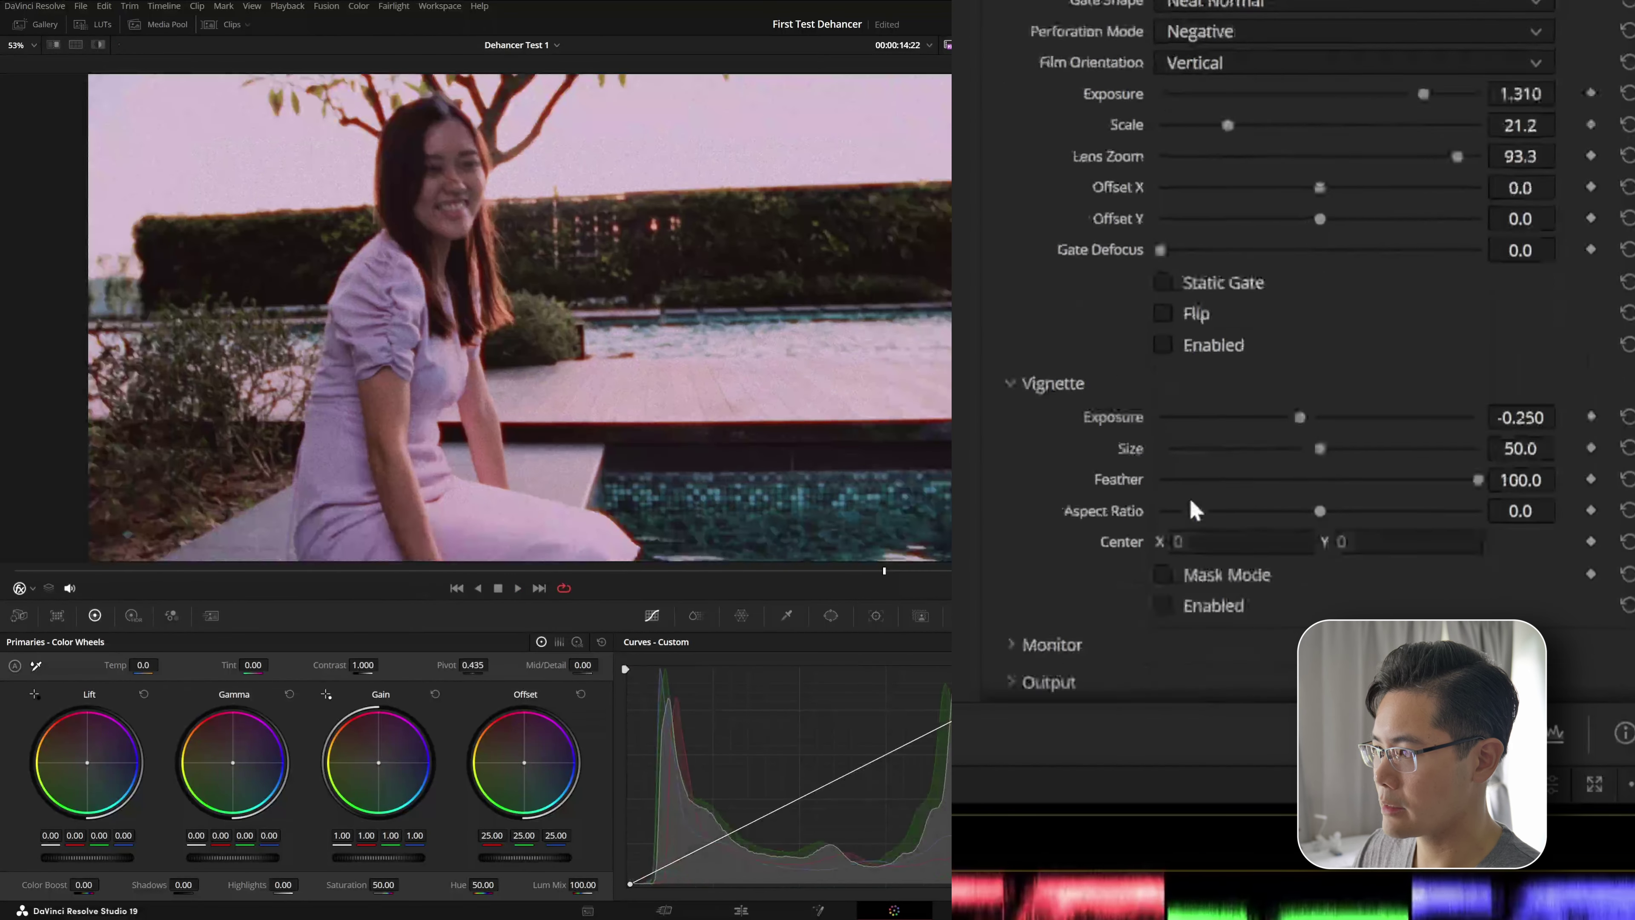
pyautogui.click(1165, 530)
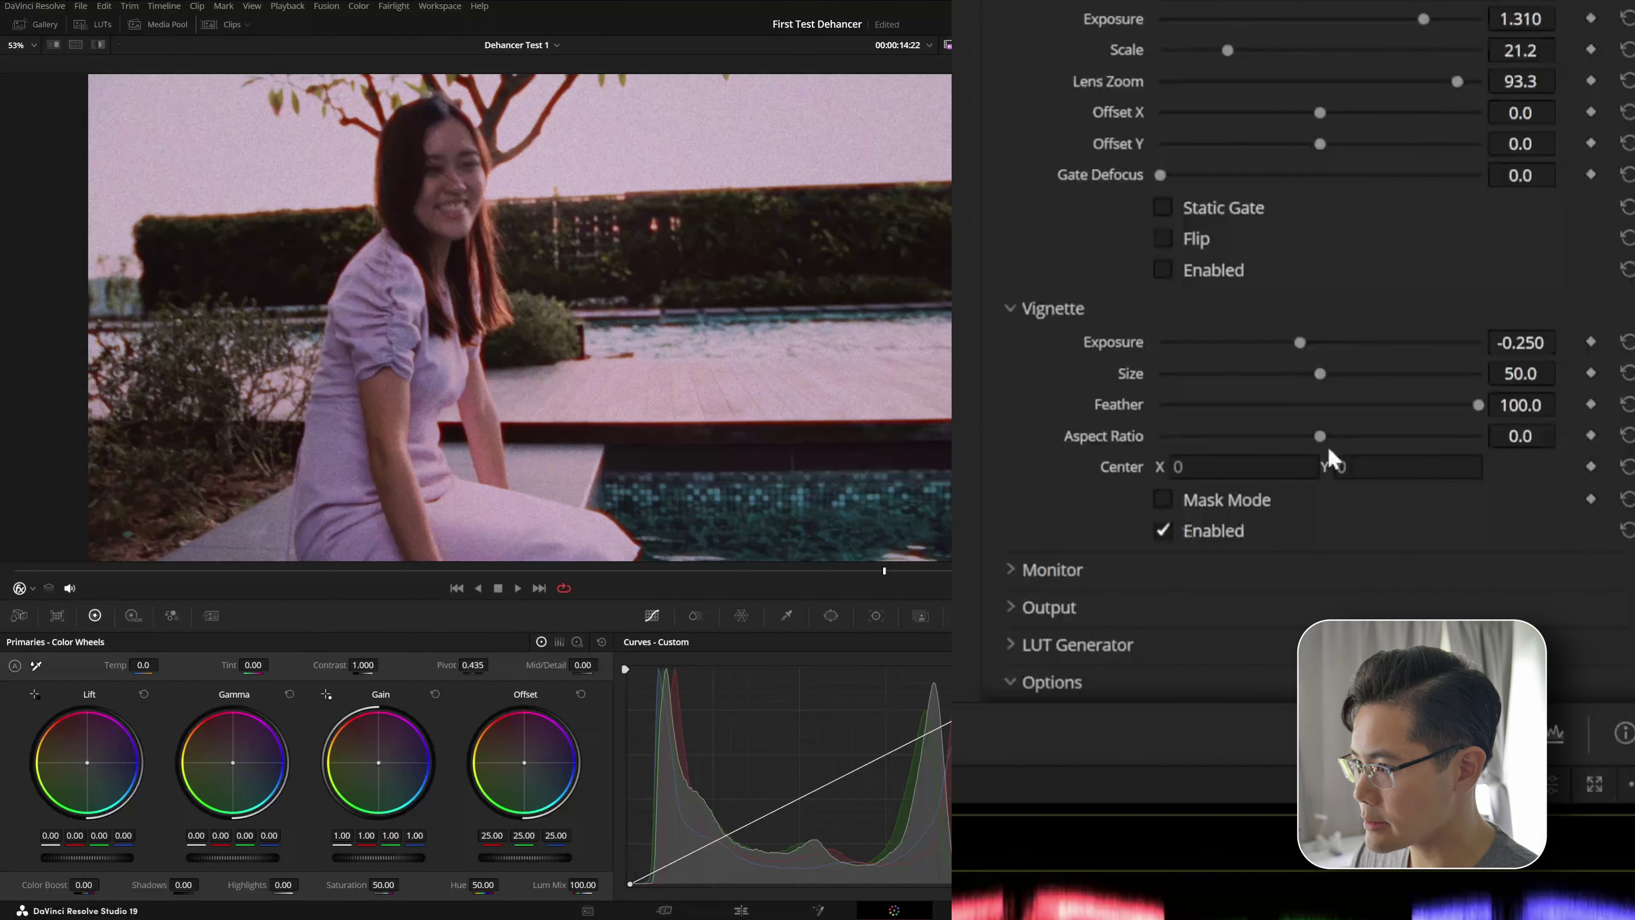
# Step: Shape the vignette to size 95.7, feather 19.2 and aspect ratio -30.2
pyautogui.moveTo(1319, 374); pyautogui.dragTo(1200, 386)
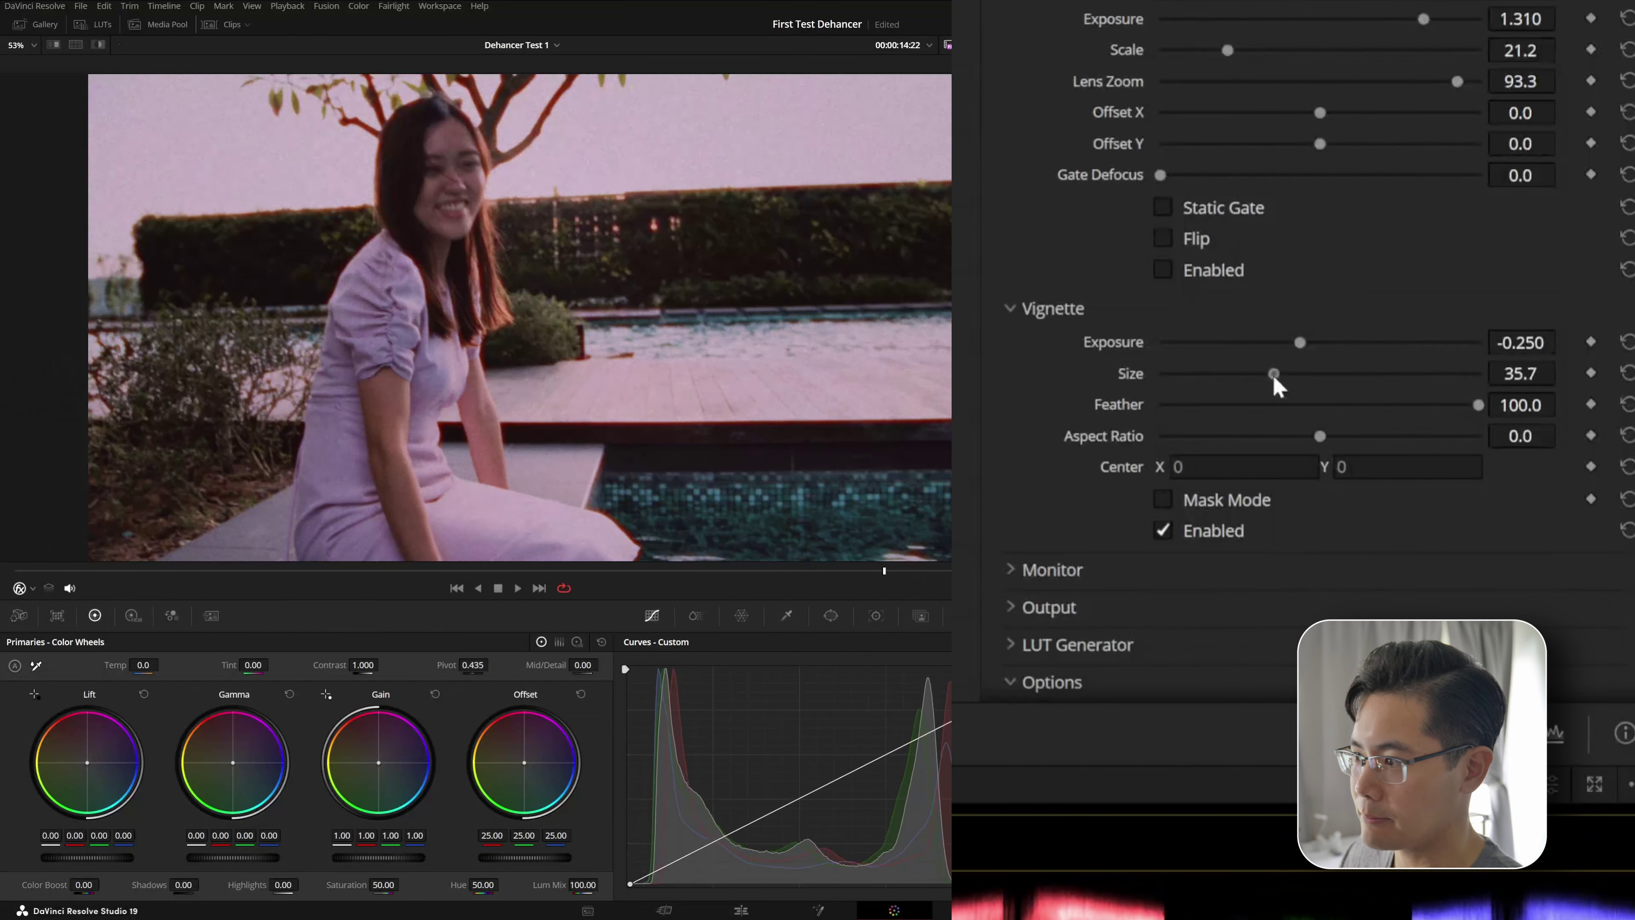
pyautogui.moveTo(1449, 406); pyautogui.dragTo(1158, 420)
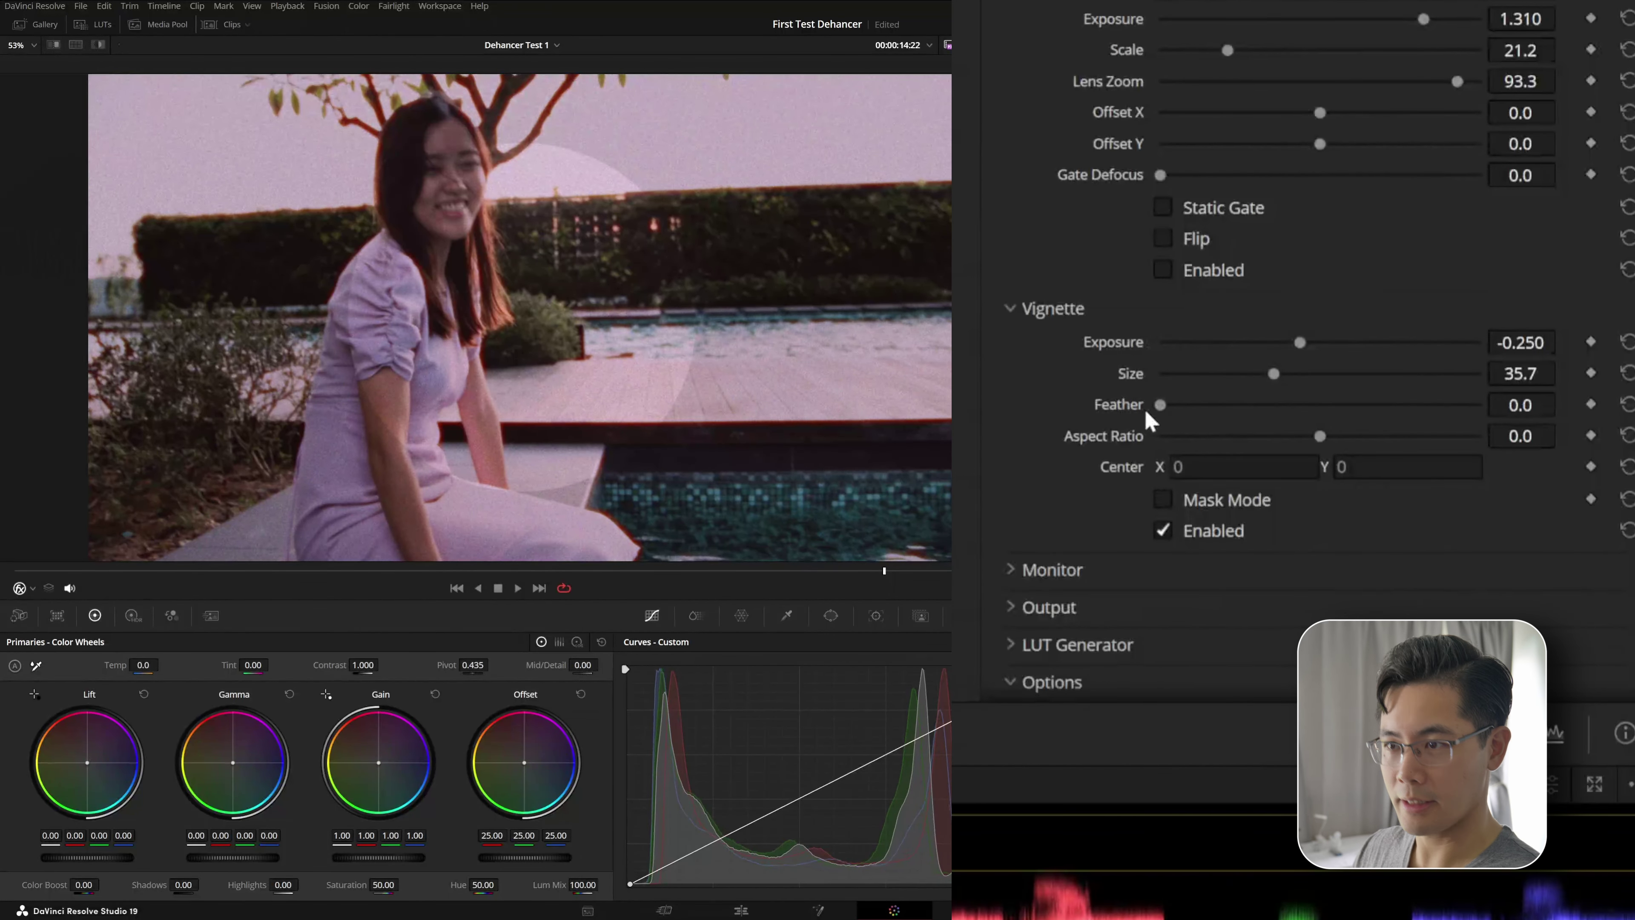
pyautogui.scroll(2, 678, 261)
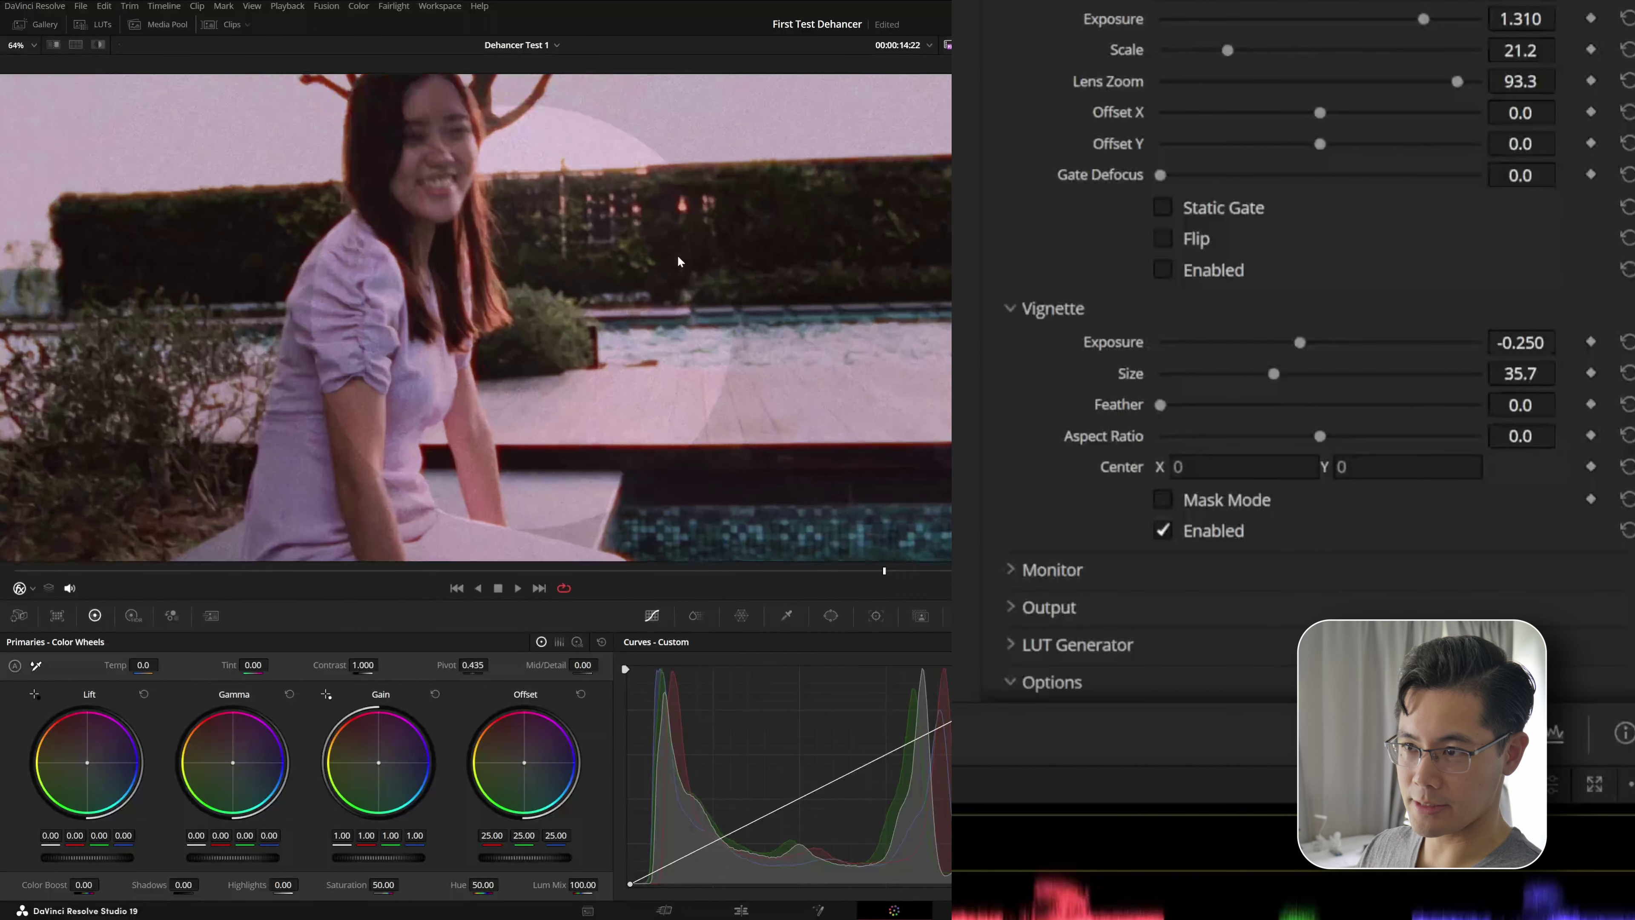
pyautogui.scroll(-2, 809, 243)
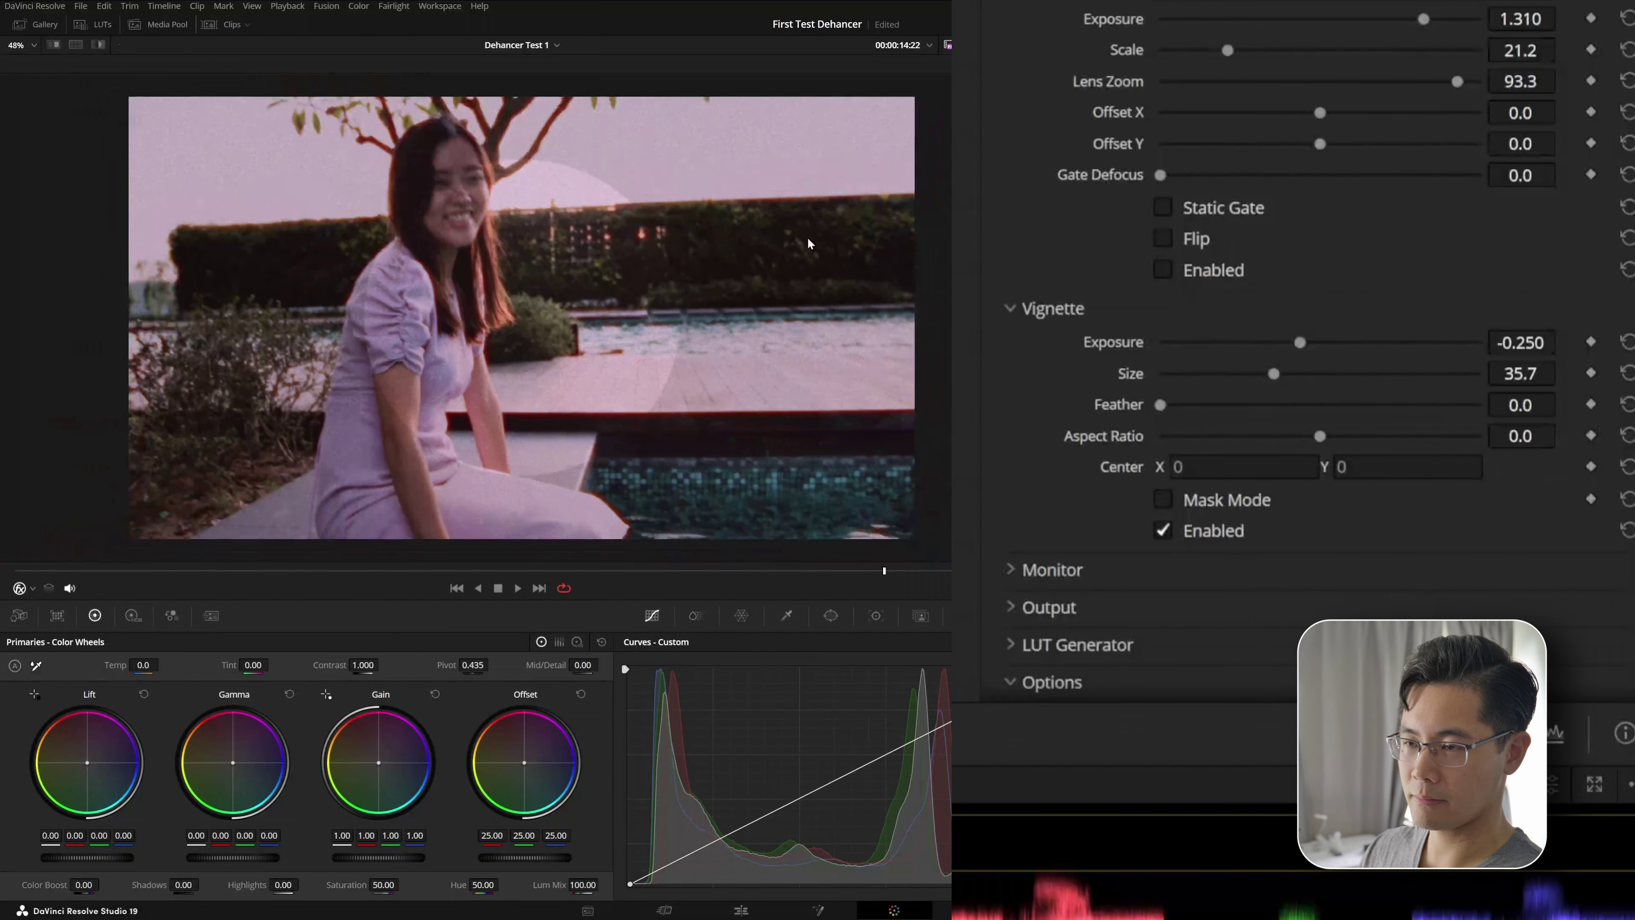
pyautogui.moveTo(1245, 374)
pyautogui.mouseDown()
pyautogui.moveTo(1355, 372)
pyautogui.moveTo(1348, 344)
pyautogui.moveTo(1244, 351)
pyautogui.mouseUp()
pyautogui.moveTo(1199, 409); pyautogui.dragTo(1218, 410)
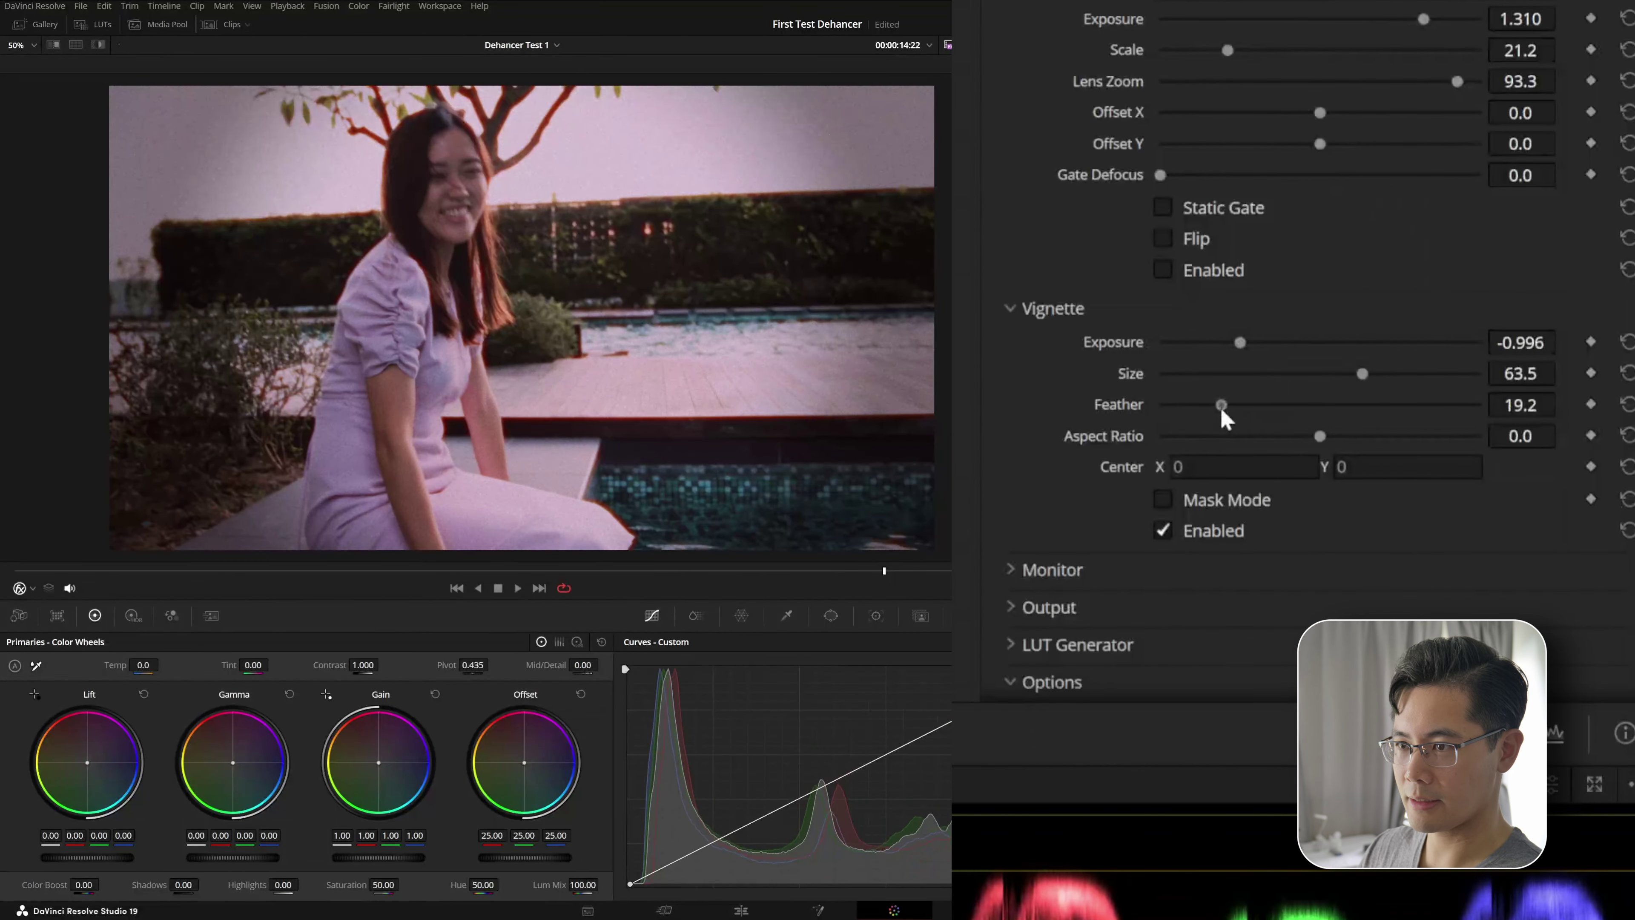
pyautogui.moveTo(1321, 436); pyautogui.dragTo(1271, 436)
pyautogui.moveTo(1363, 374); pyautogui.dragTo(1471, 351)
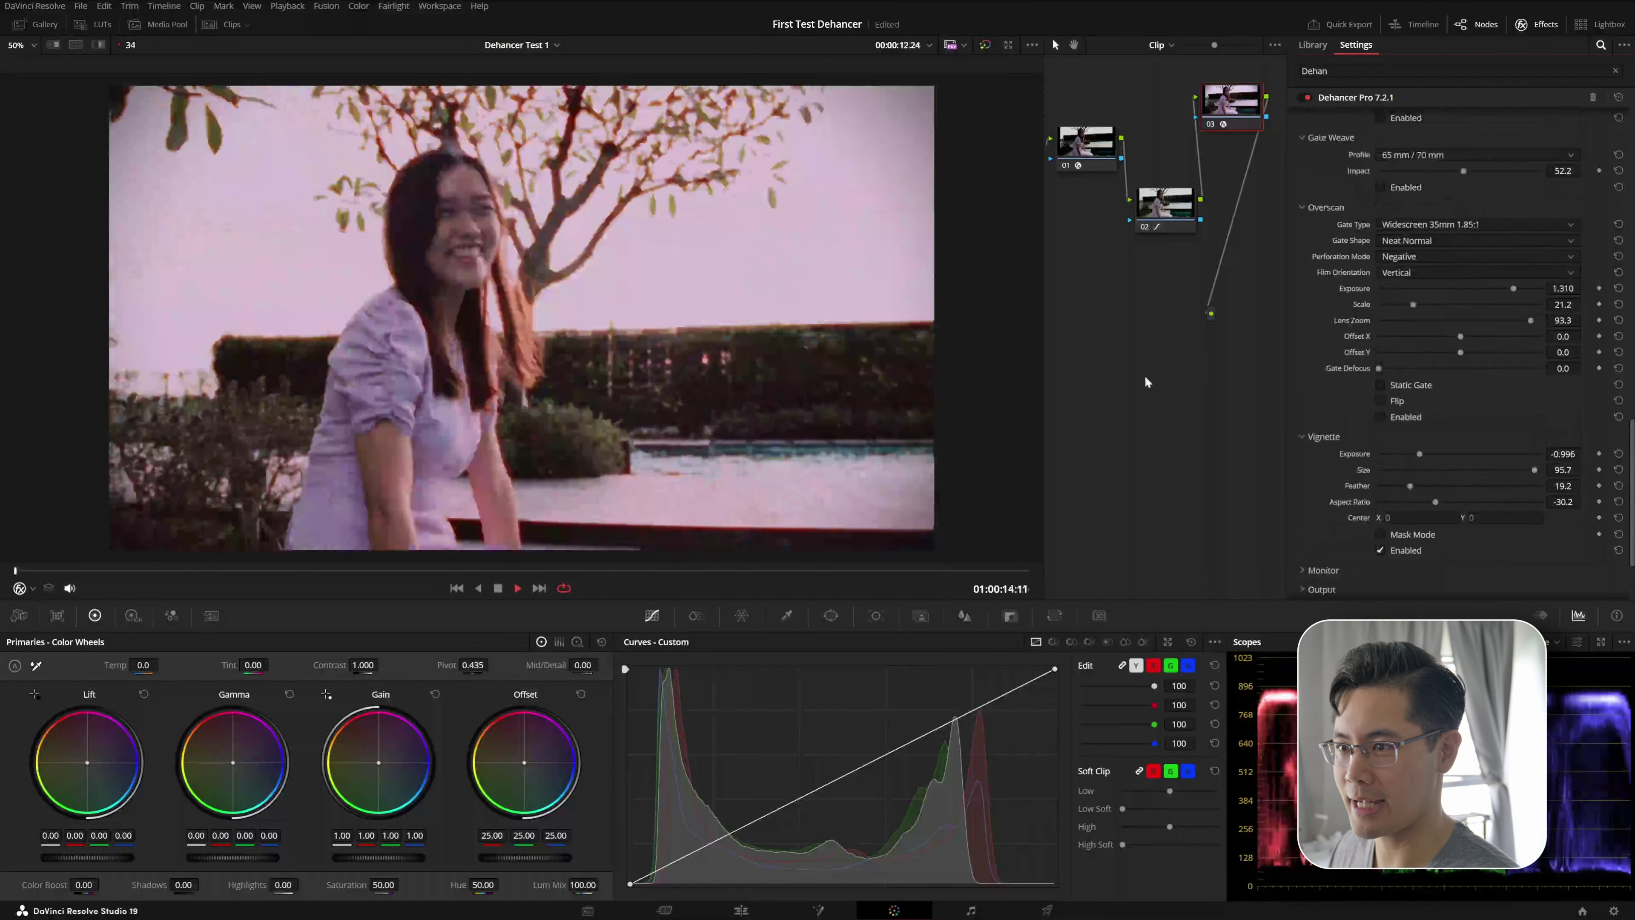
# Step: Stop preview playback and switch Dehancer's vignette off
pyautogui.press('space')
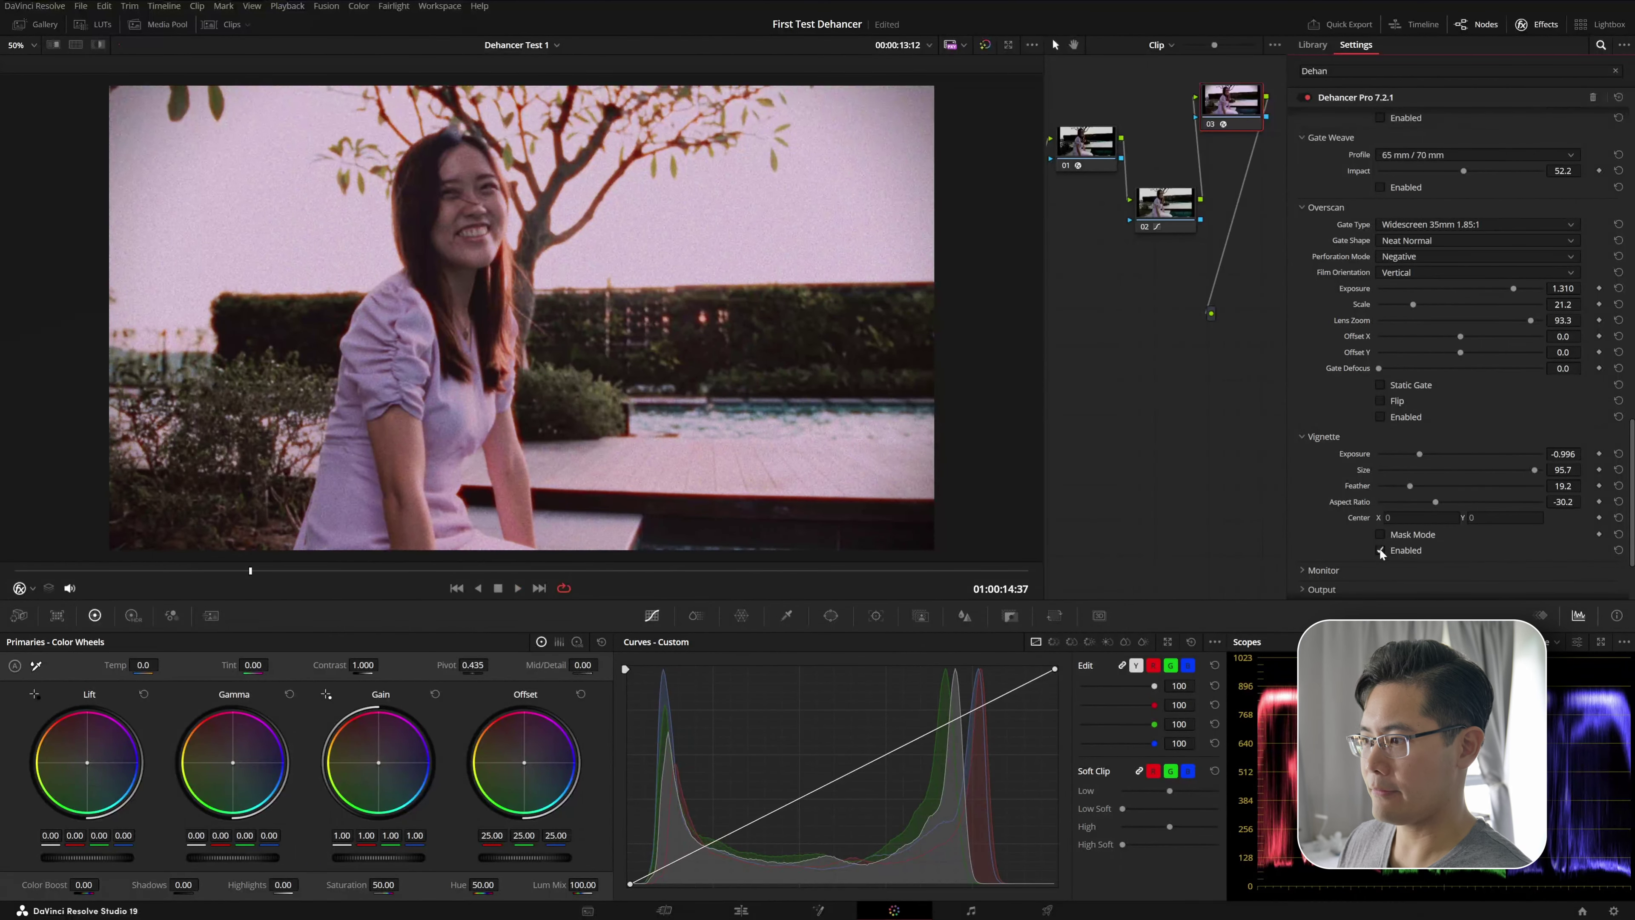
pyautogui.click(1379, 550)
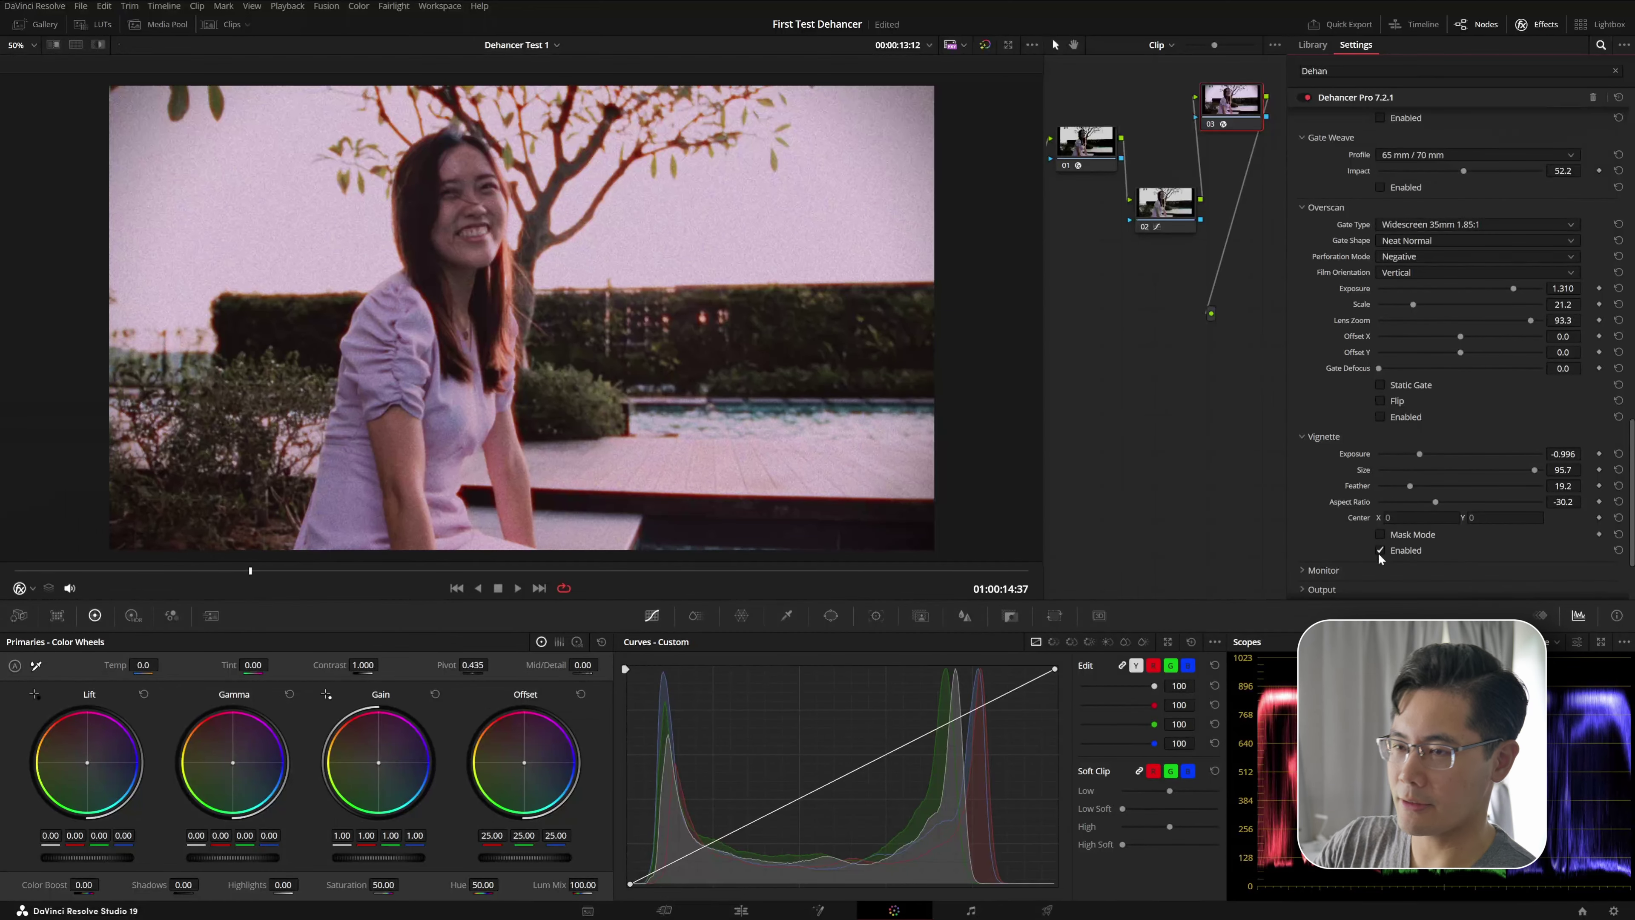
pyautogui.click(1379, 552)
pyautogui.scroll(-3, 1379, 552)
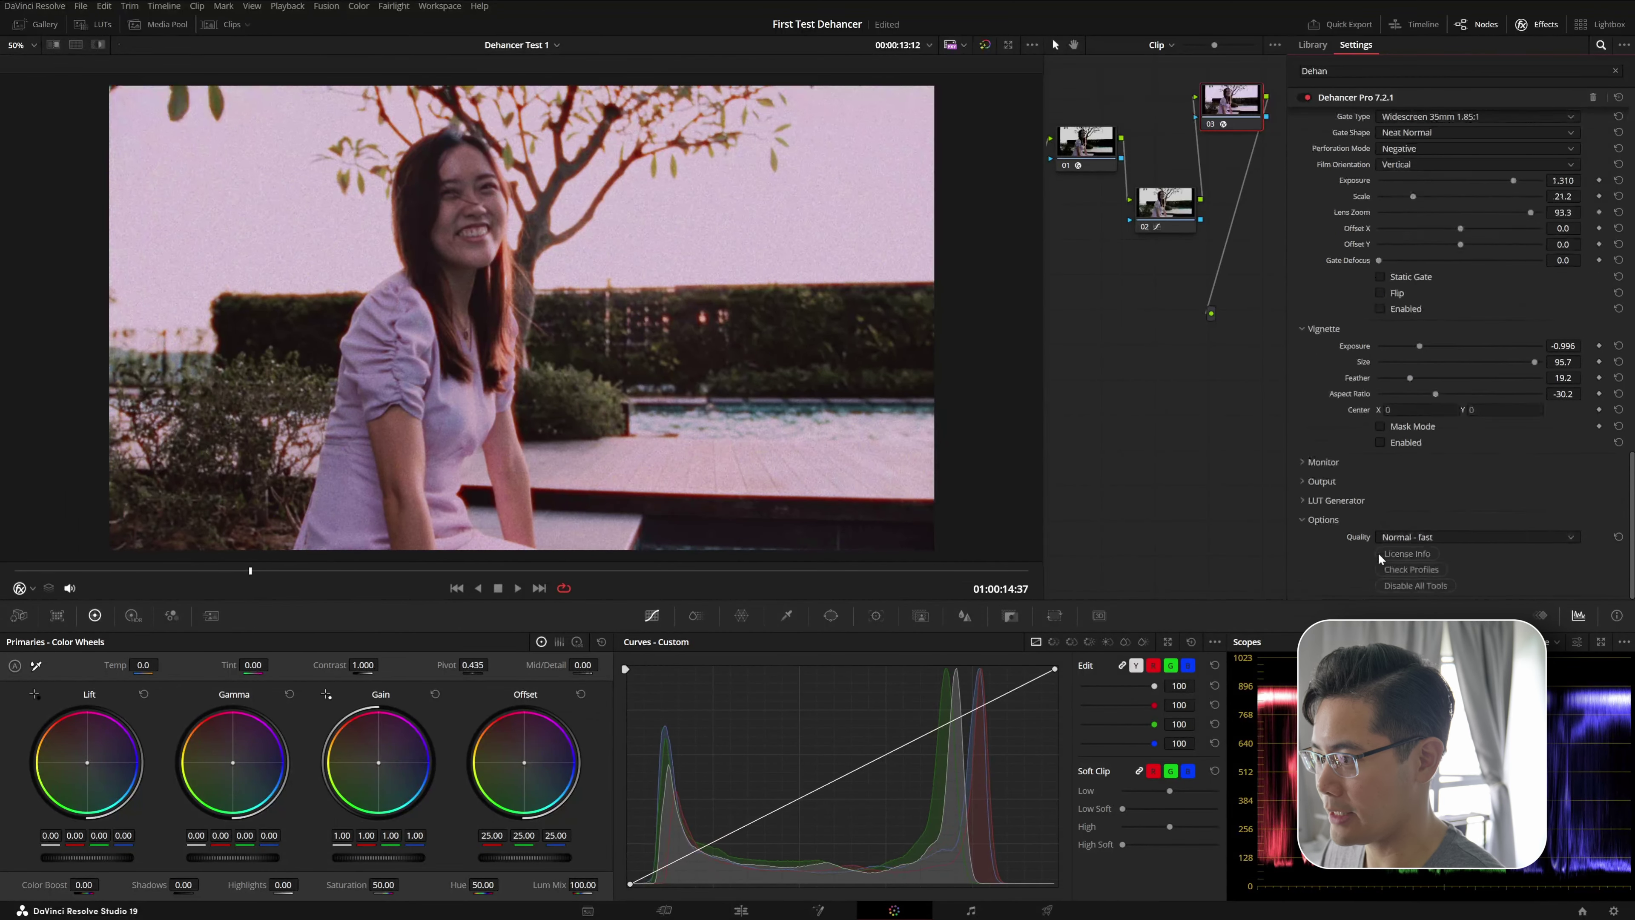
# Step: Show the False Color IRE, 16 zones monitor view, leaving Clipping Indication off
pyautogui.click(1300, 461)
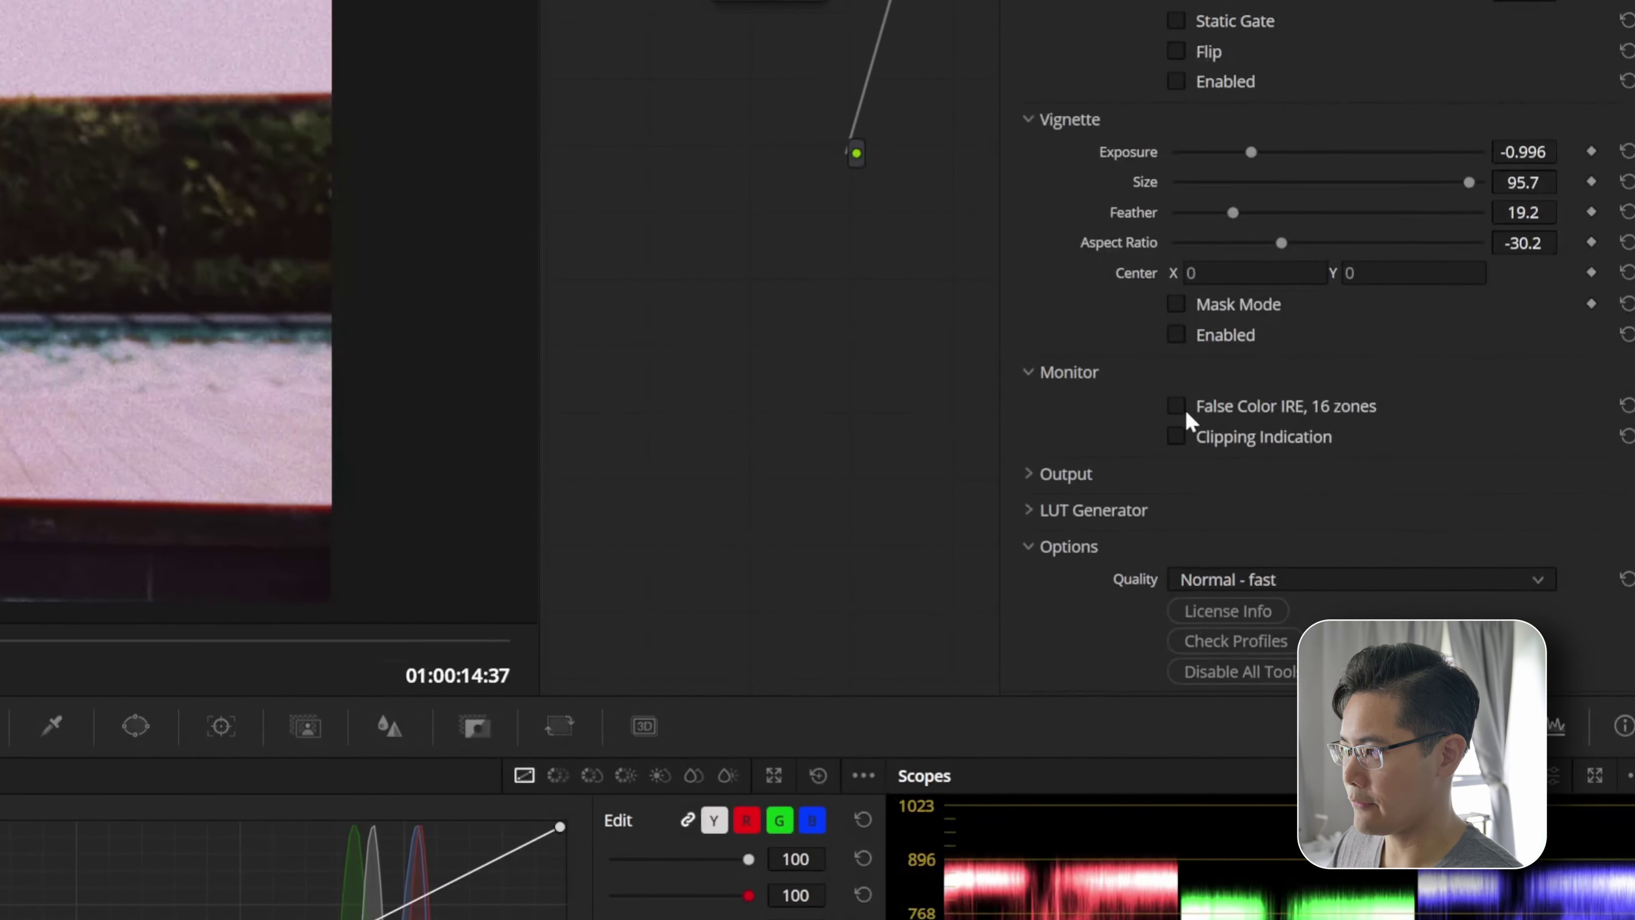
pyautogui.click(1371, 446)
pyautogui.click(1368, 463)
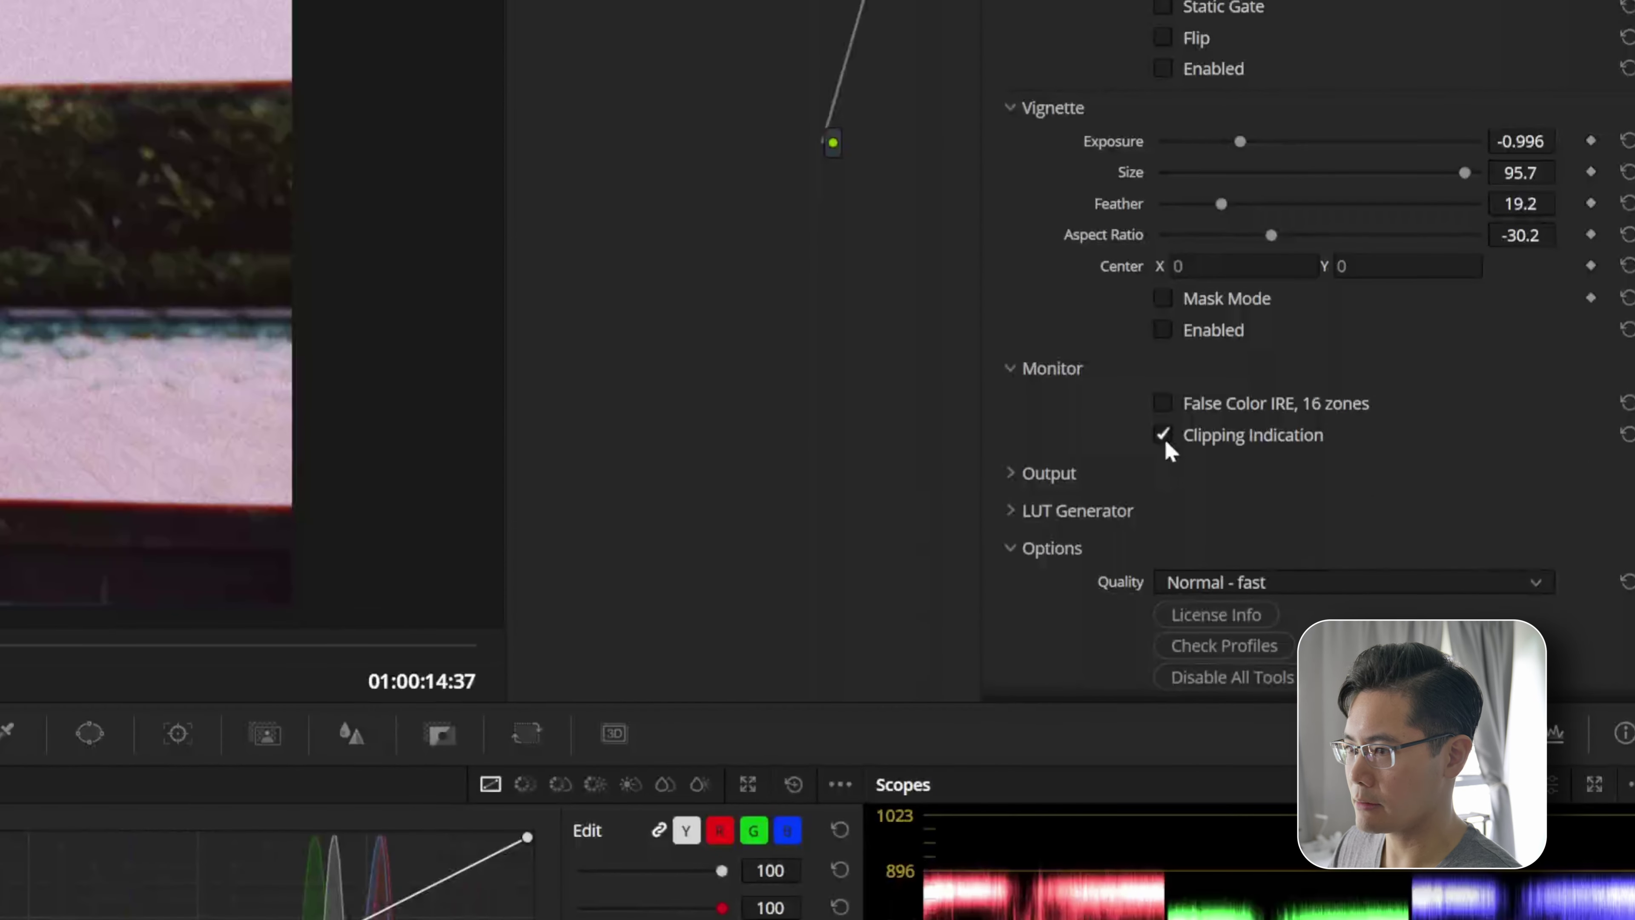
pyautogui.click(1168, 446)
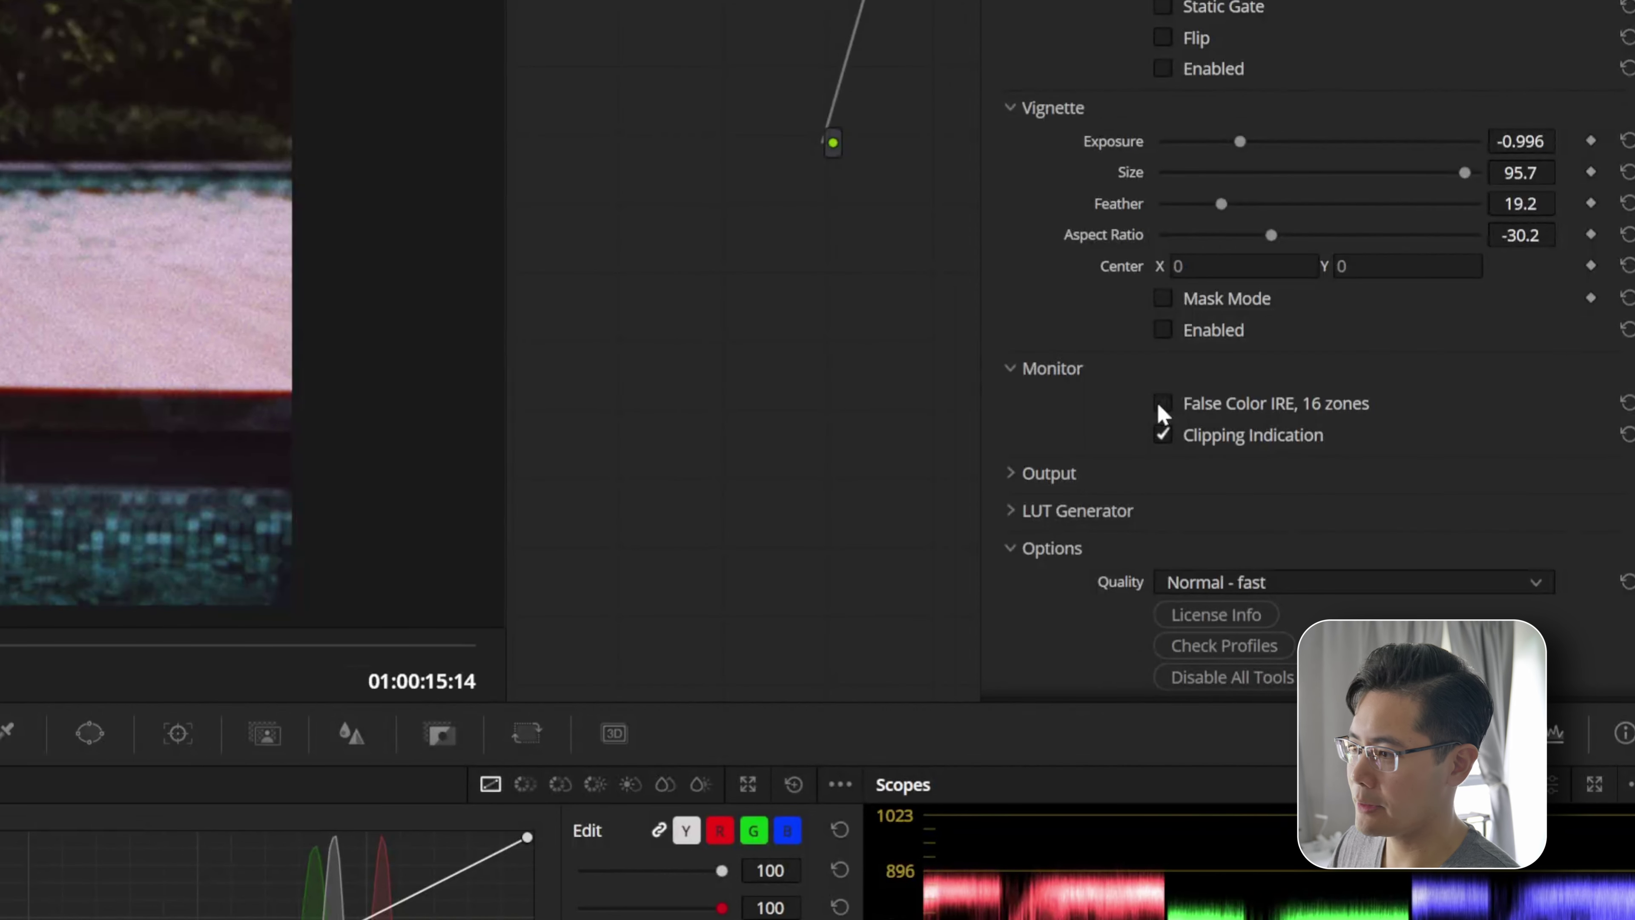
pyautogui.click(1161, 410)
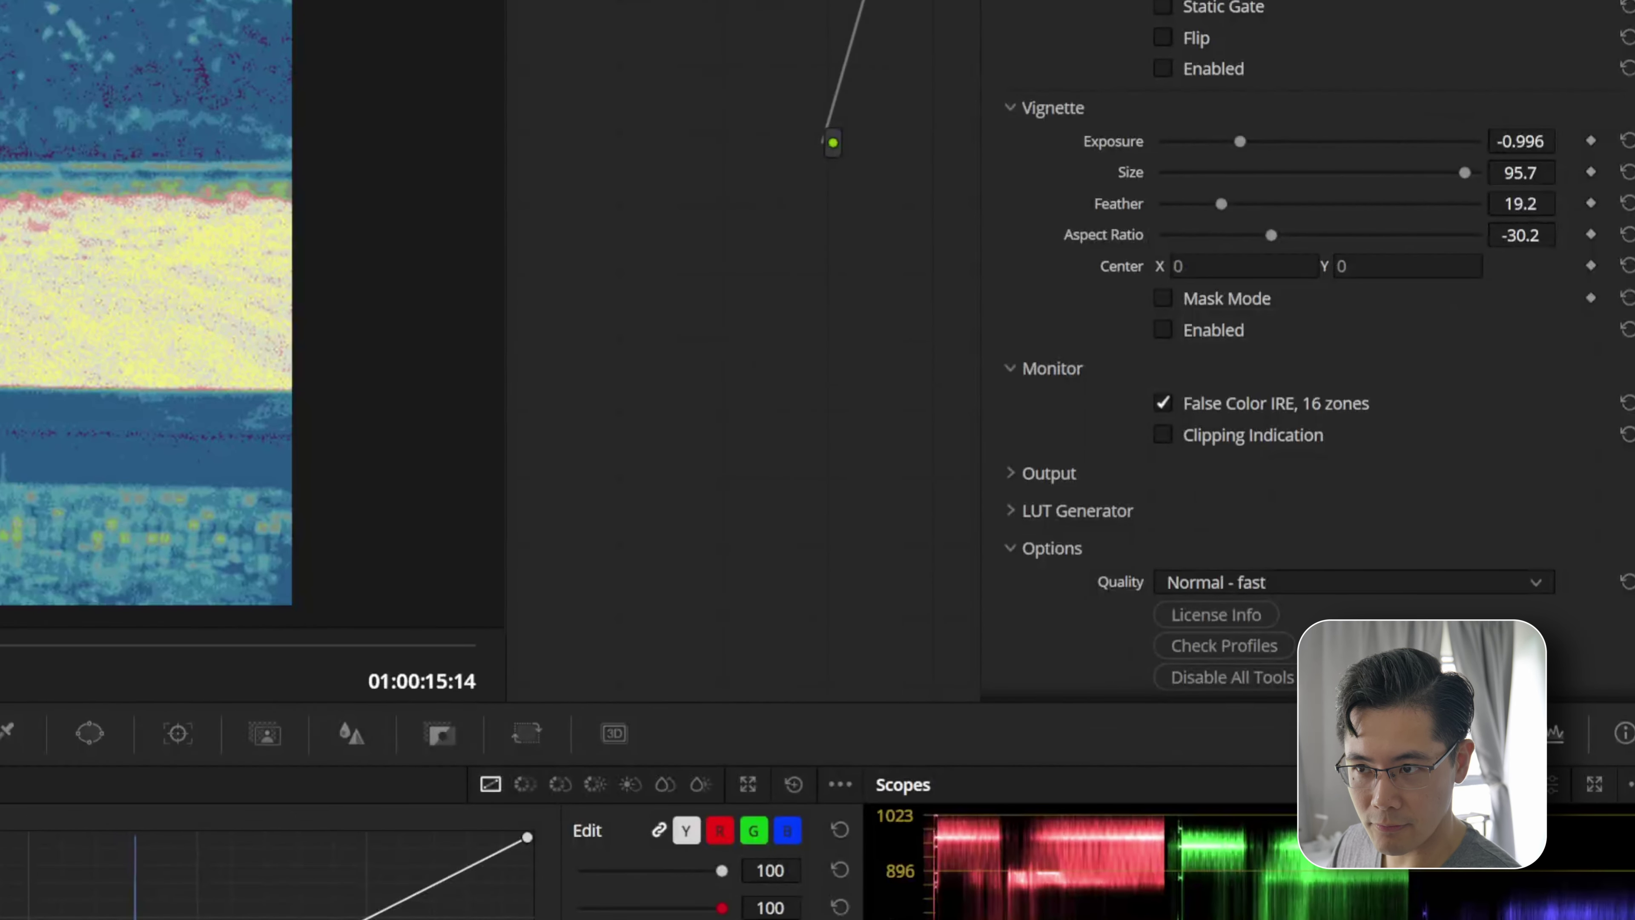
# Step: Inspect the false-colour exposure in the full-screen viewer, zooming to the face, then the whole frame
pyautogui.hotkey('shift', 'f')
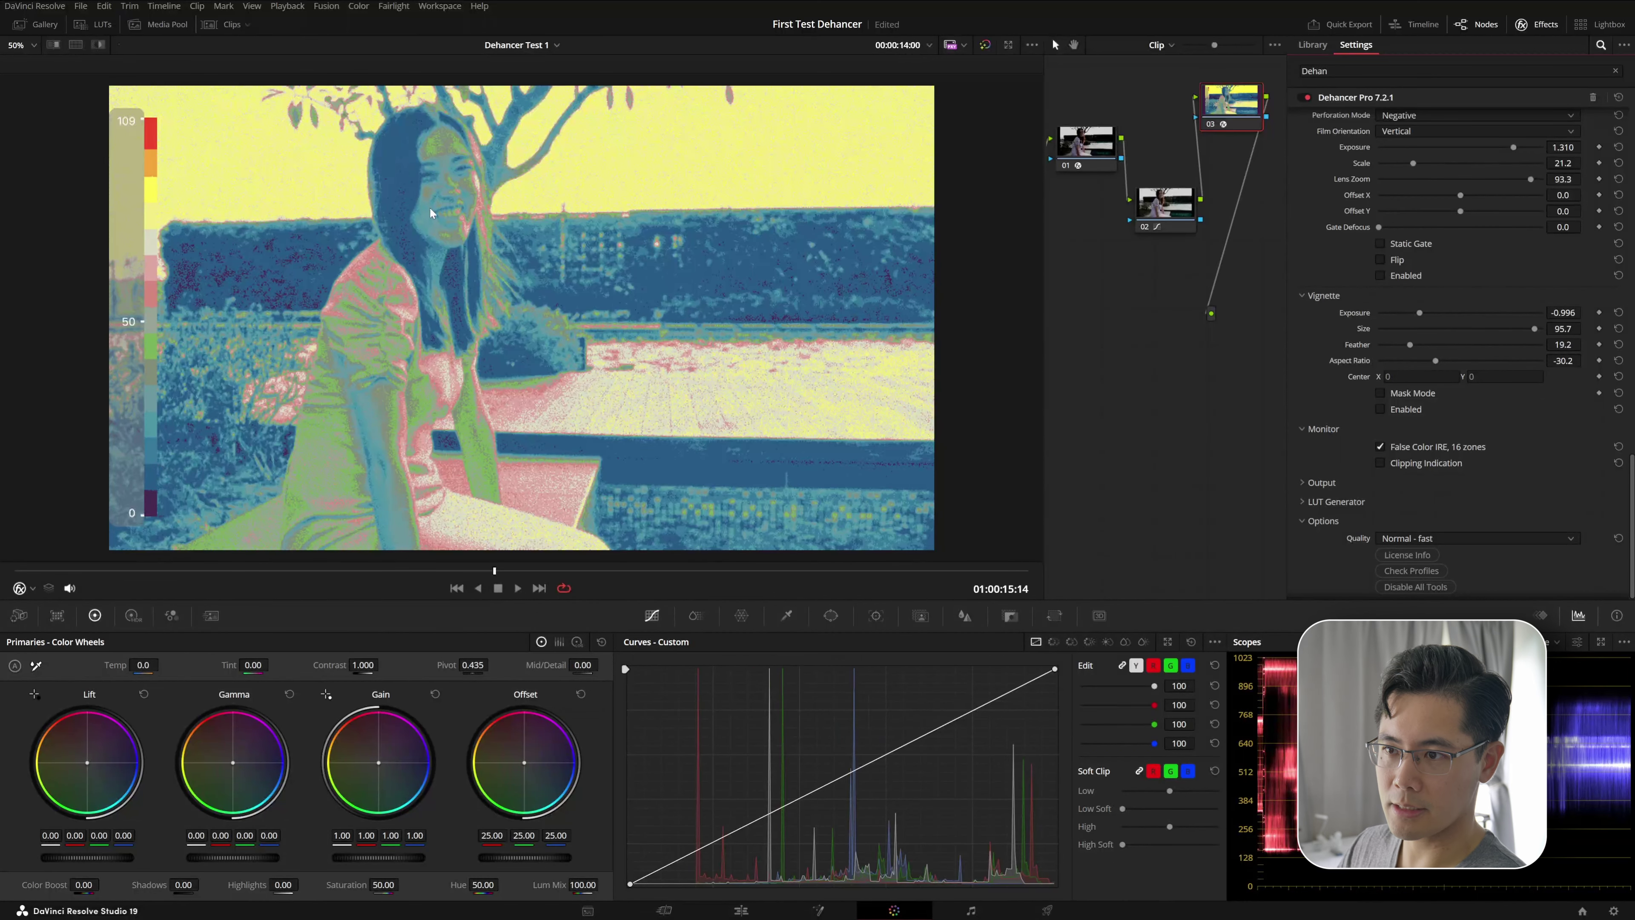
pyautogui.scroll(2, 431, 214)
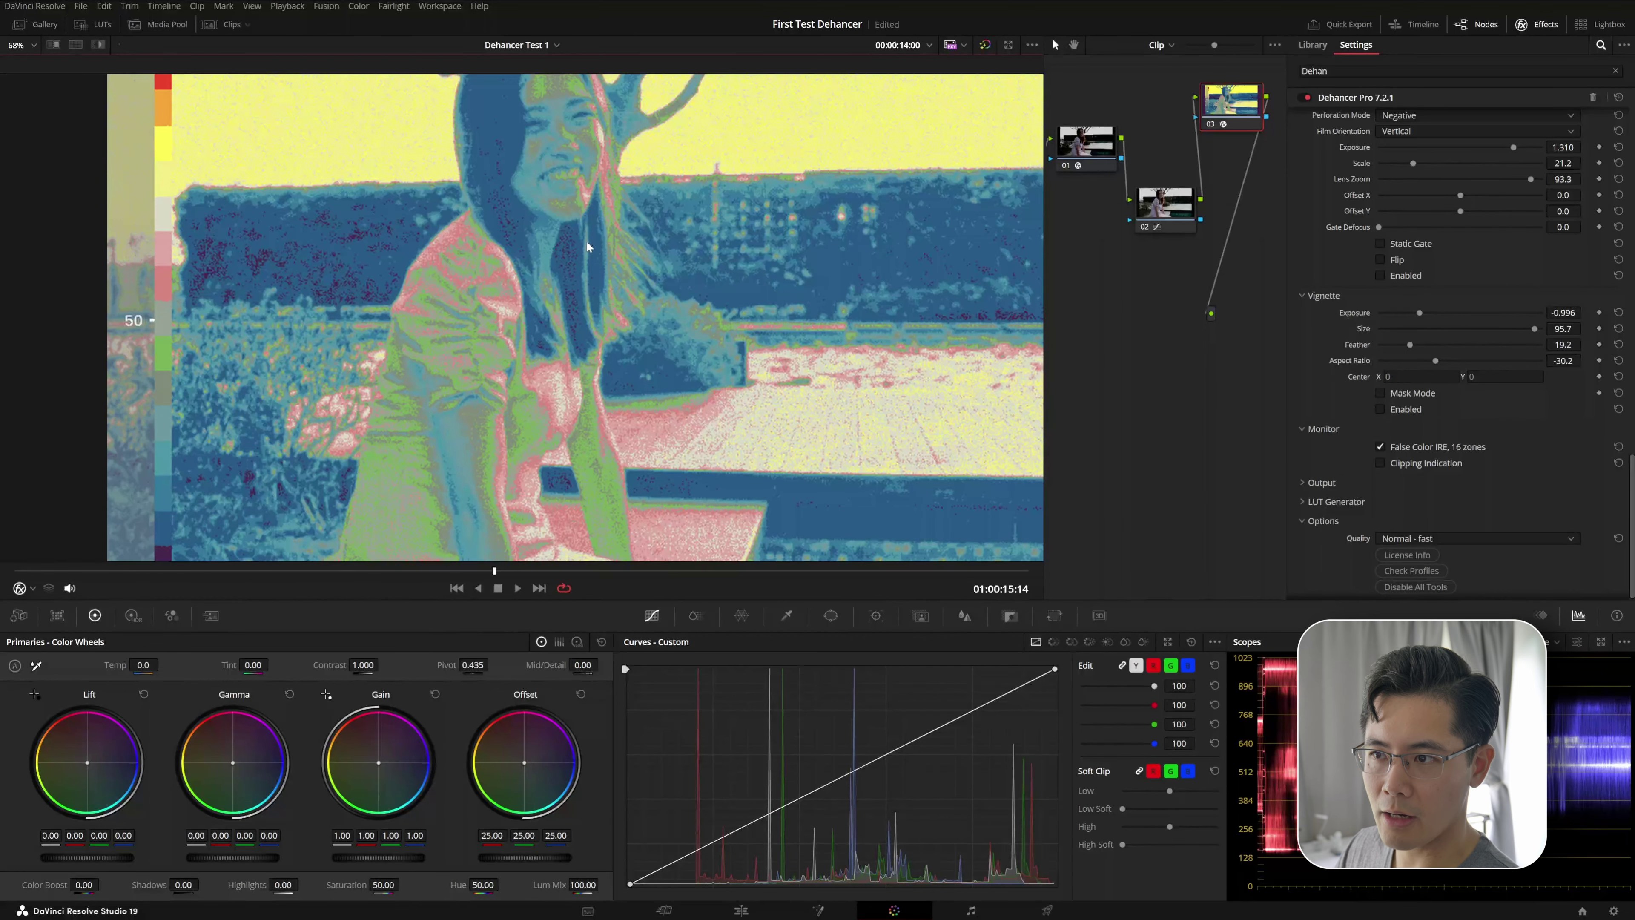
pyautogui.scroll(2, 586, 240)
pyautogui.moveTo(573, 231); pyautogui.dragTo(517, 230)
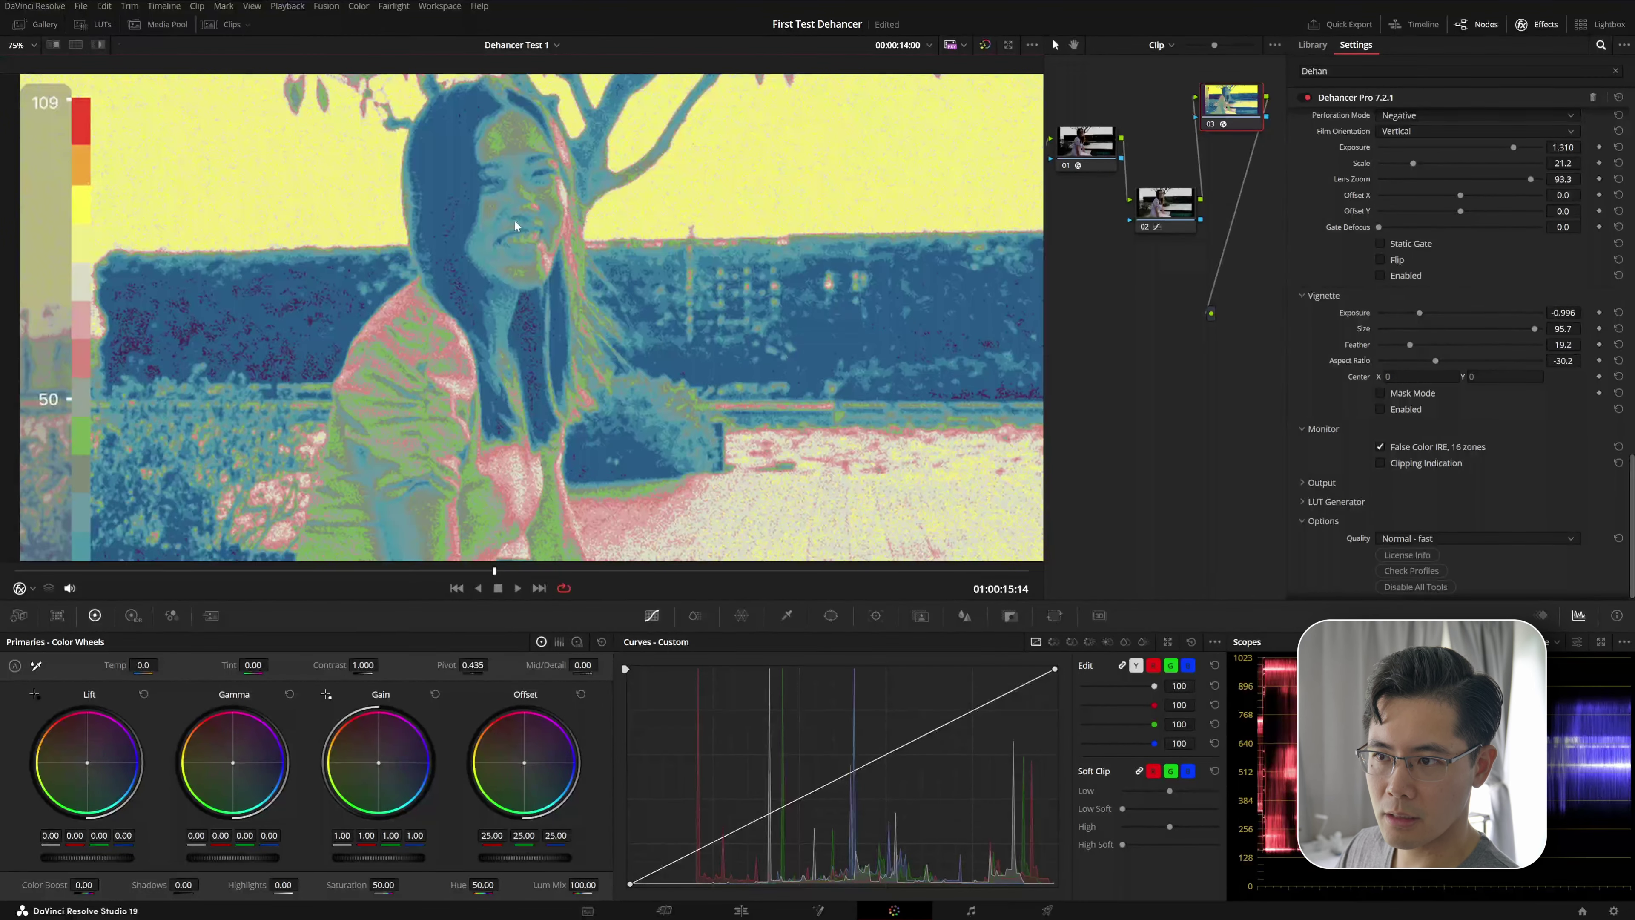
pyautogui.scroll(-3, 266, 365)
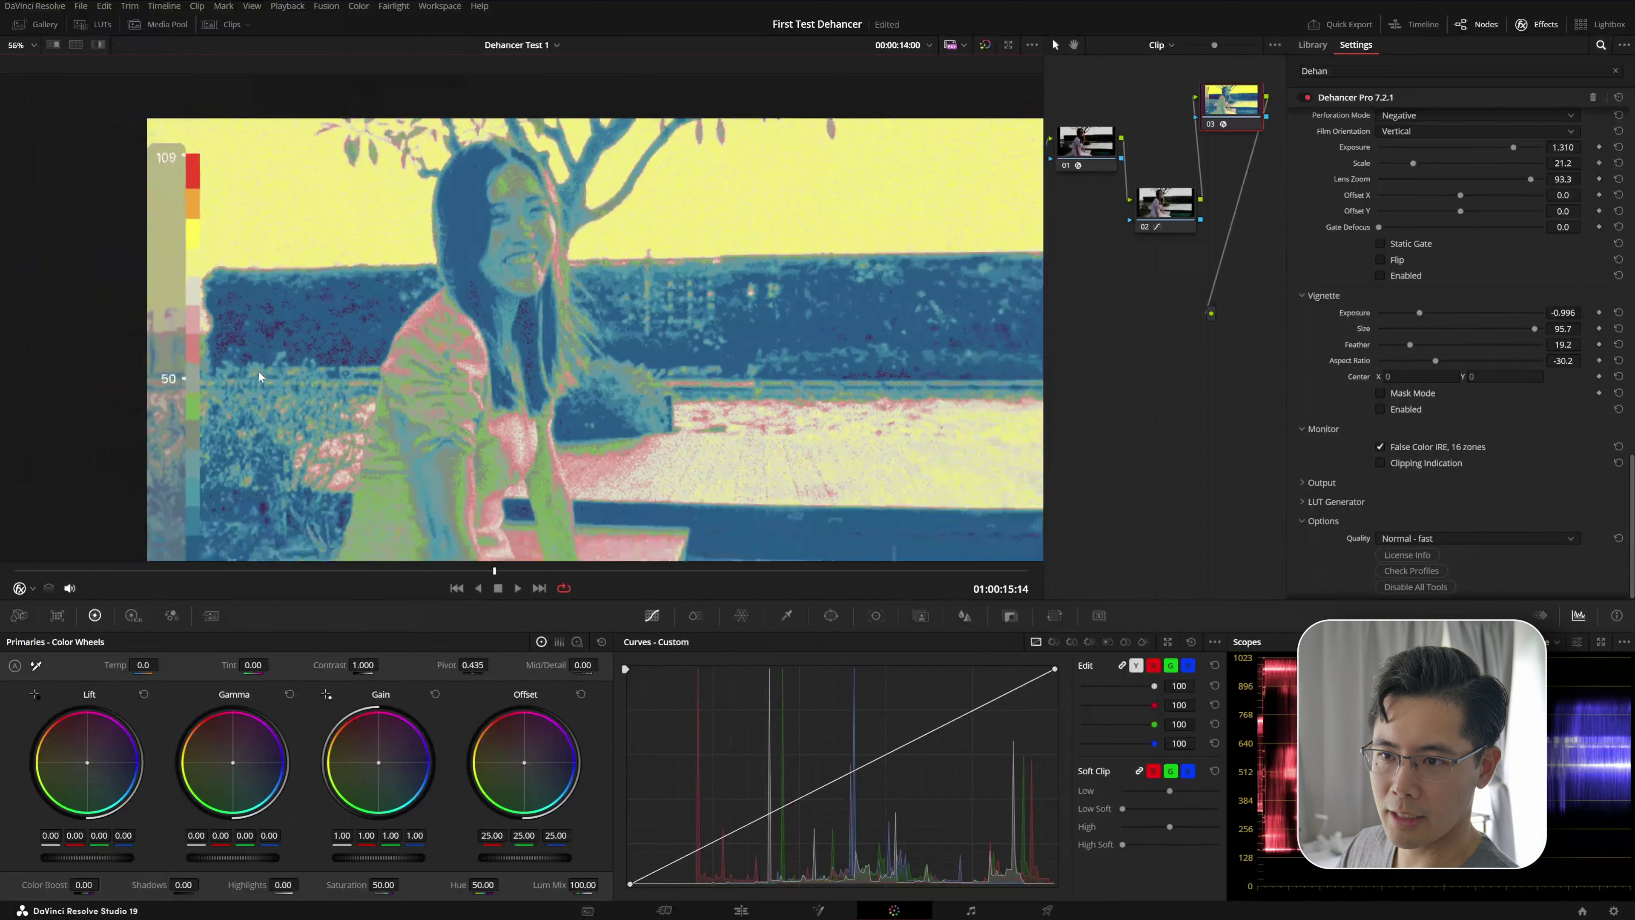
pyautogui.moveTo(248, 435); pyautogui.dragTo(251, 351)
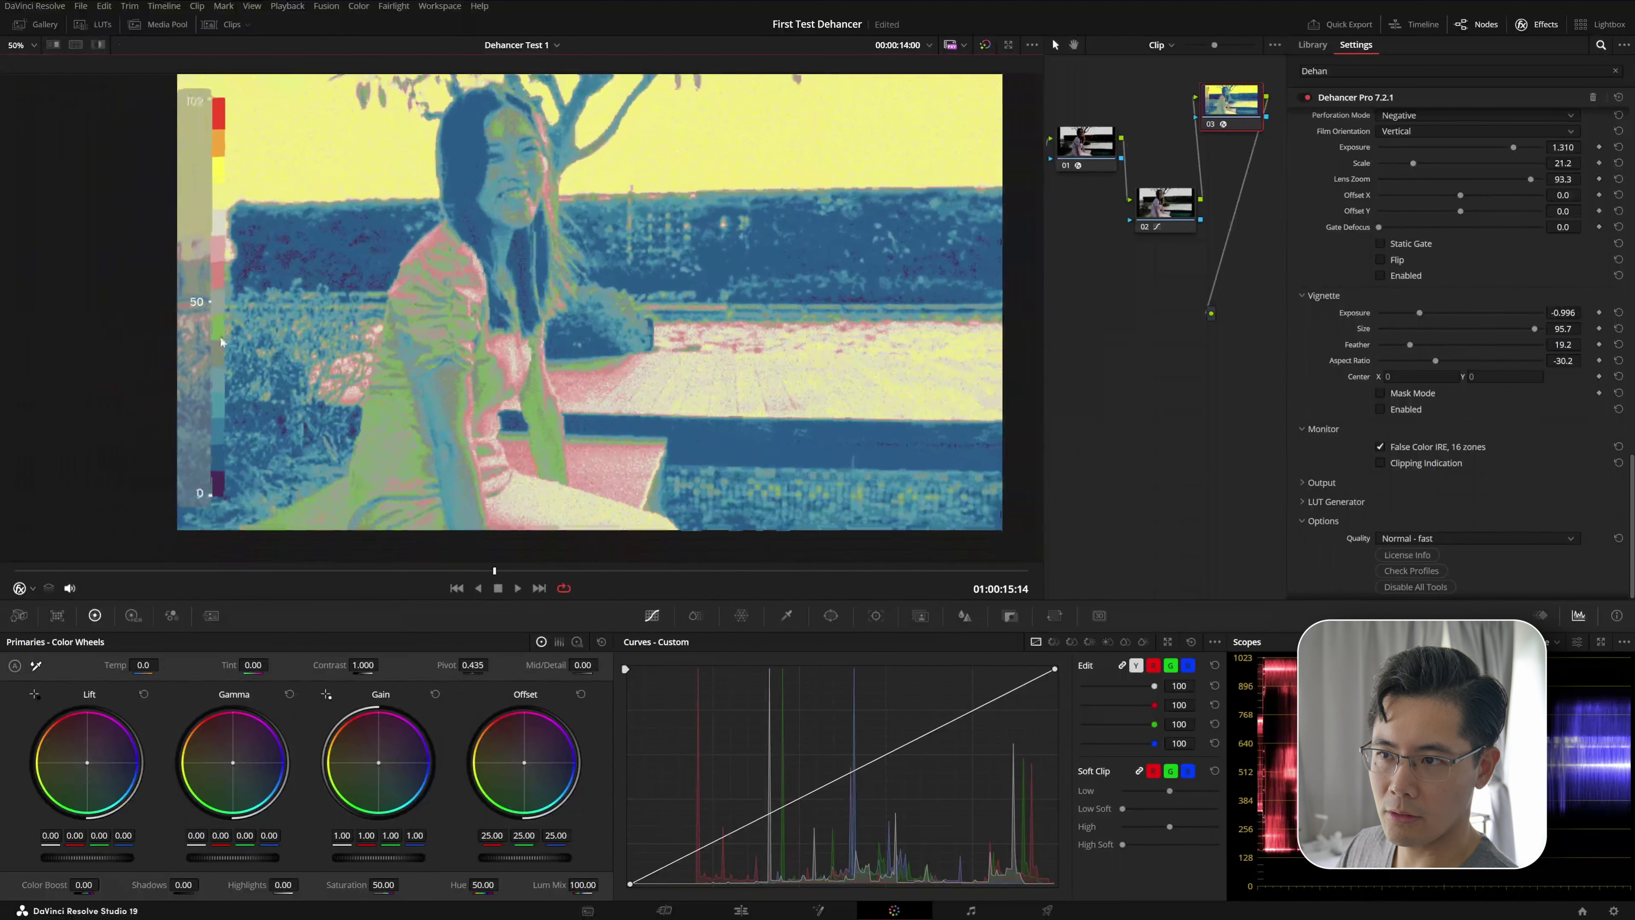
pyautogui.scroll(-1, 379, 297)
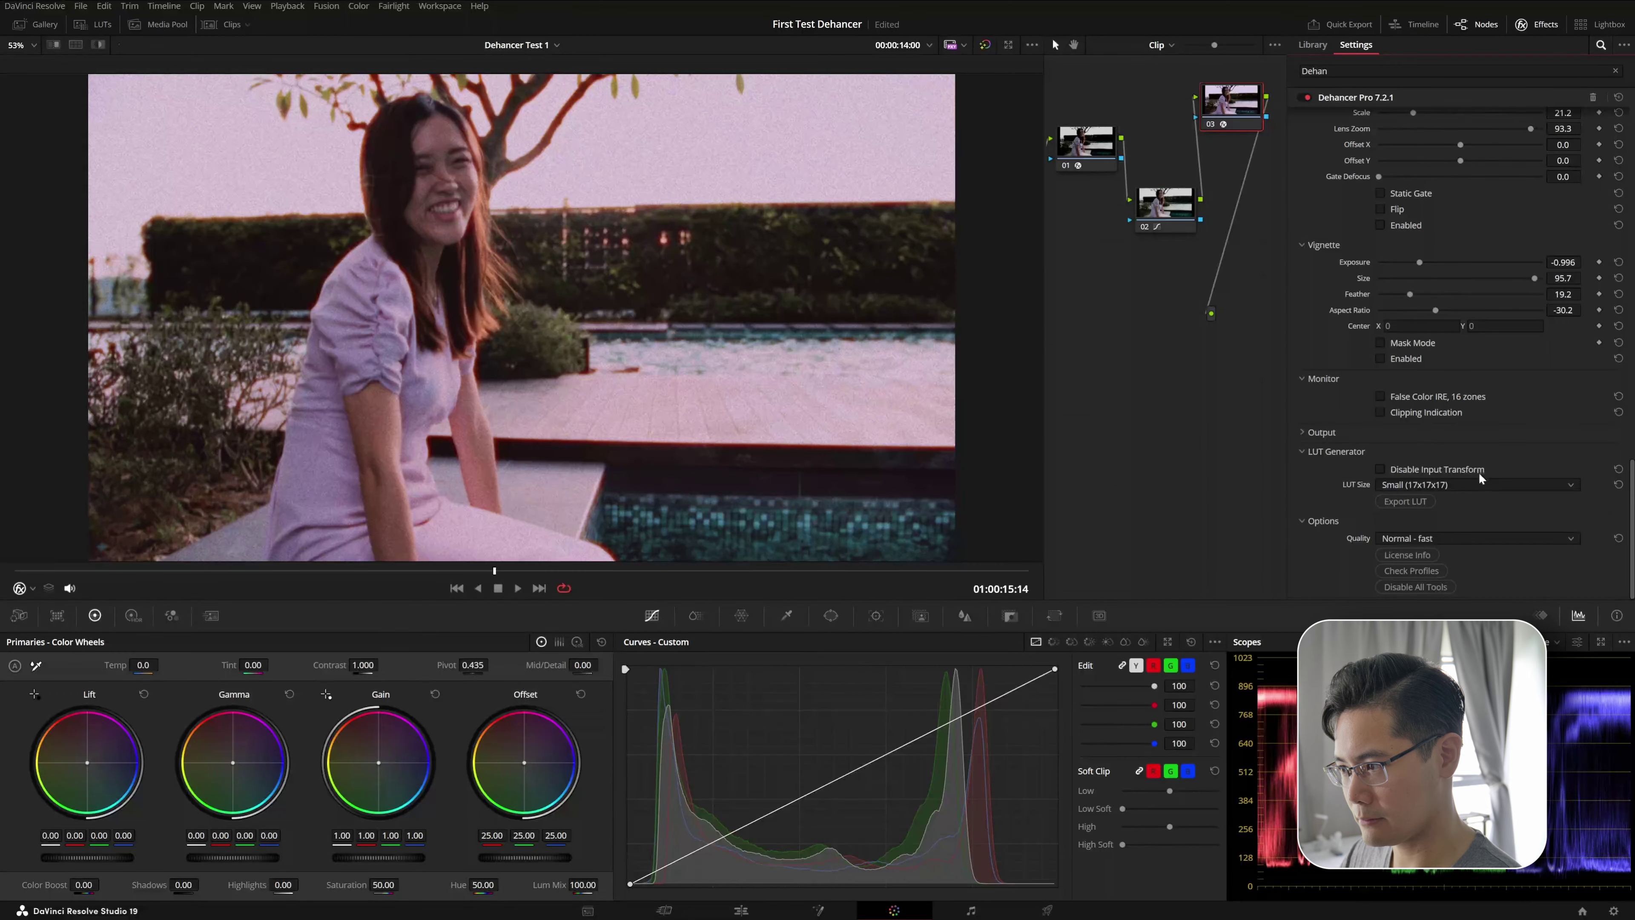
pyautogui.click(1435, 535)
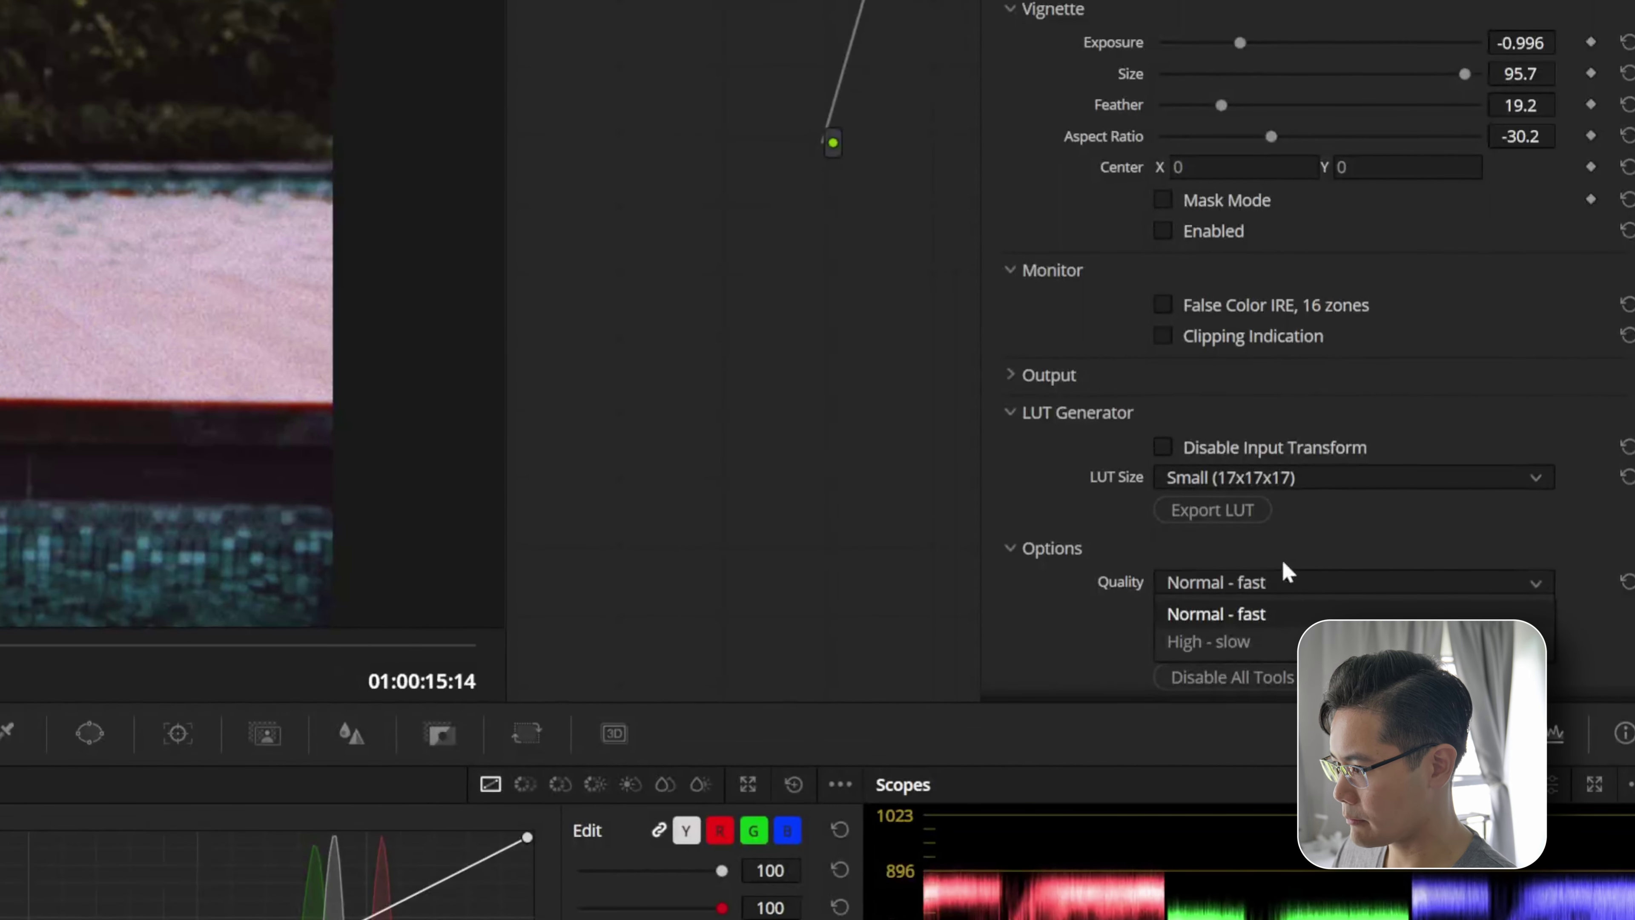
pyautogui.click(1290, 644)
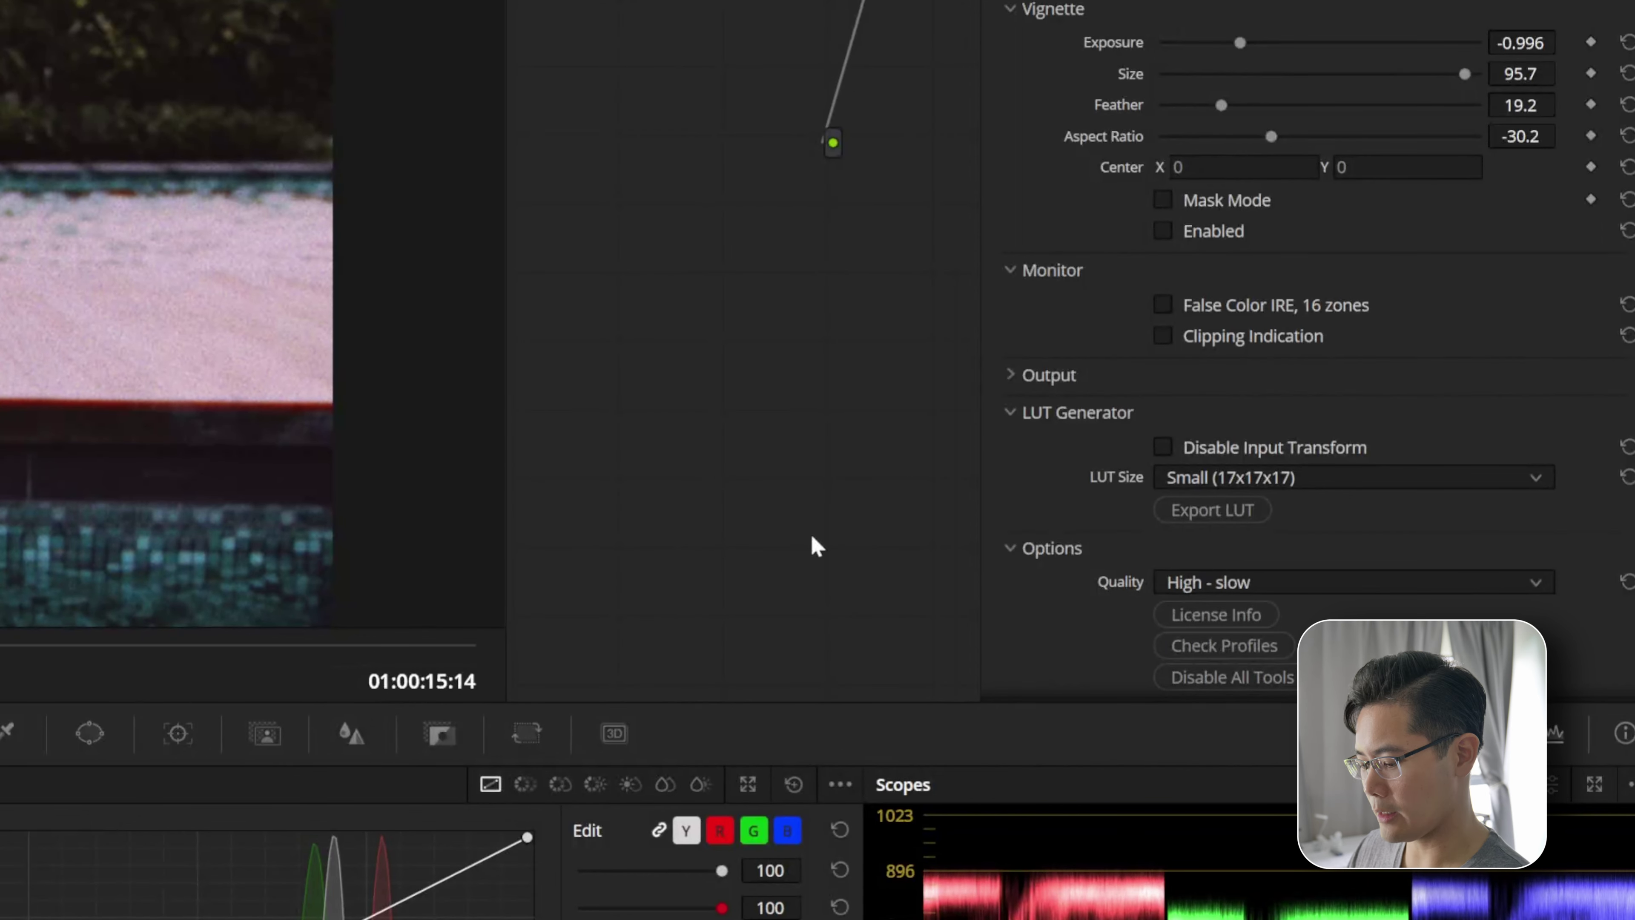
pyautogui.press('space')
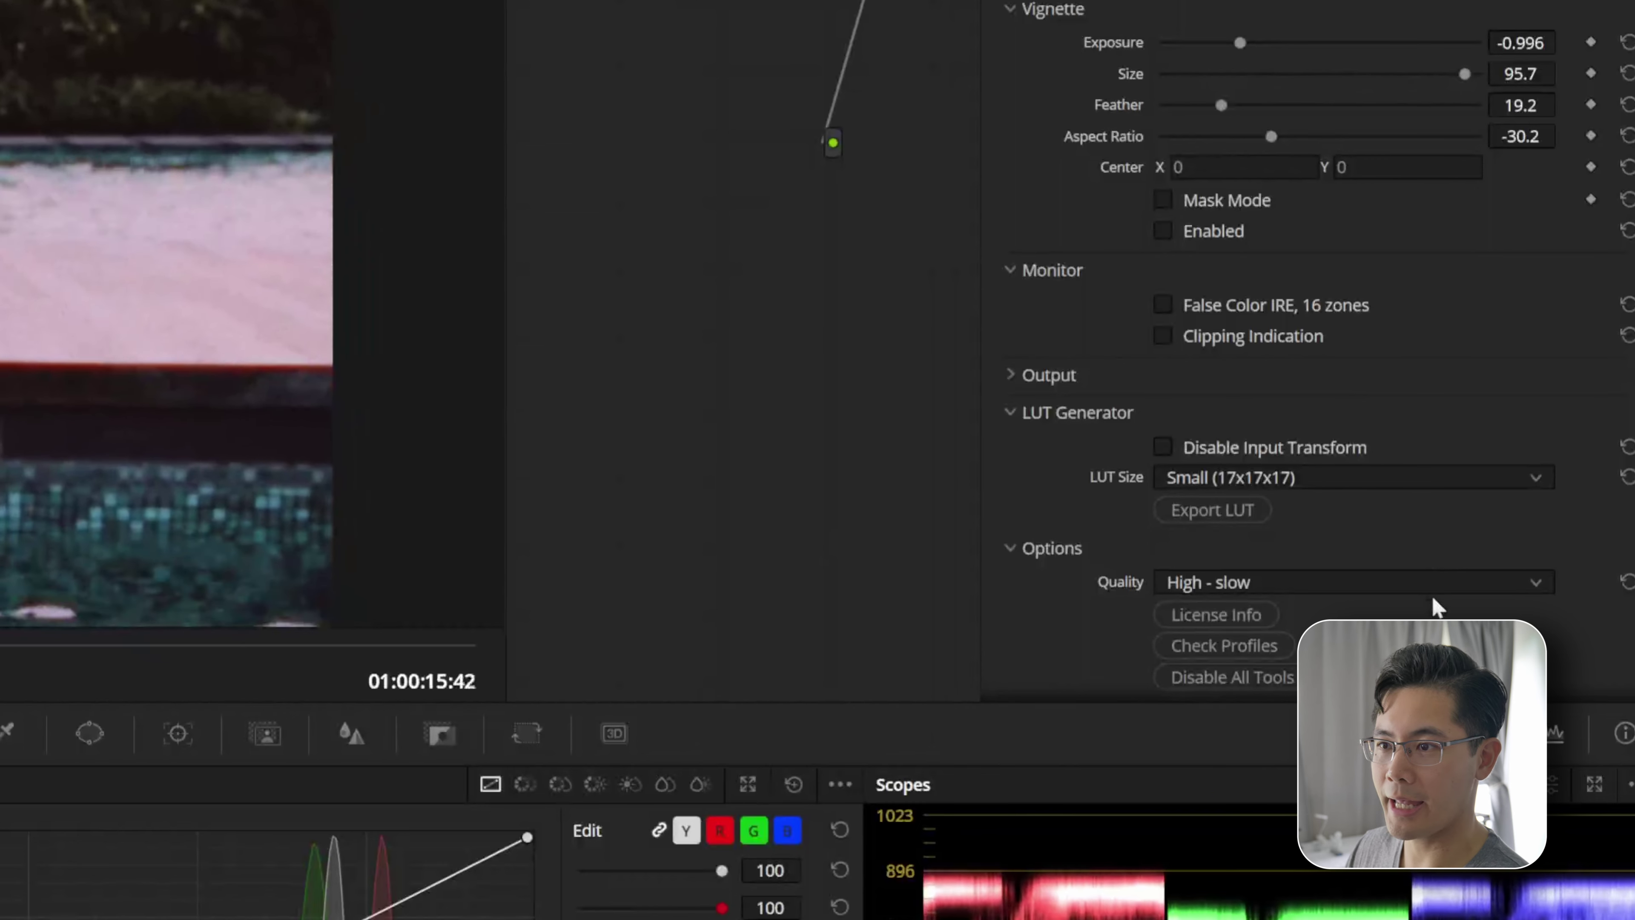
pyautogui.click(1430, 581)
pyautogui.click(1429, 612)
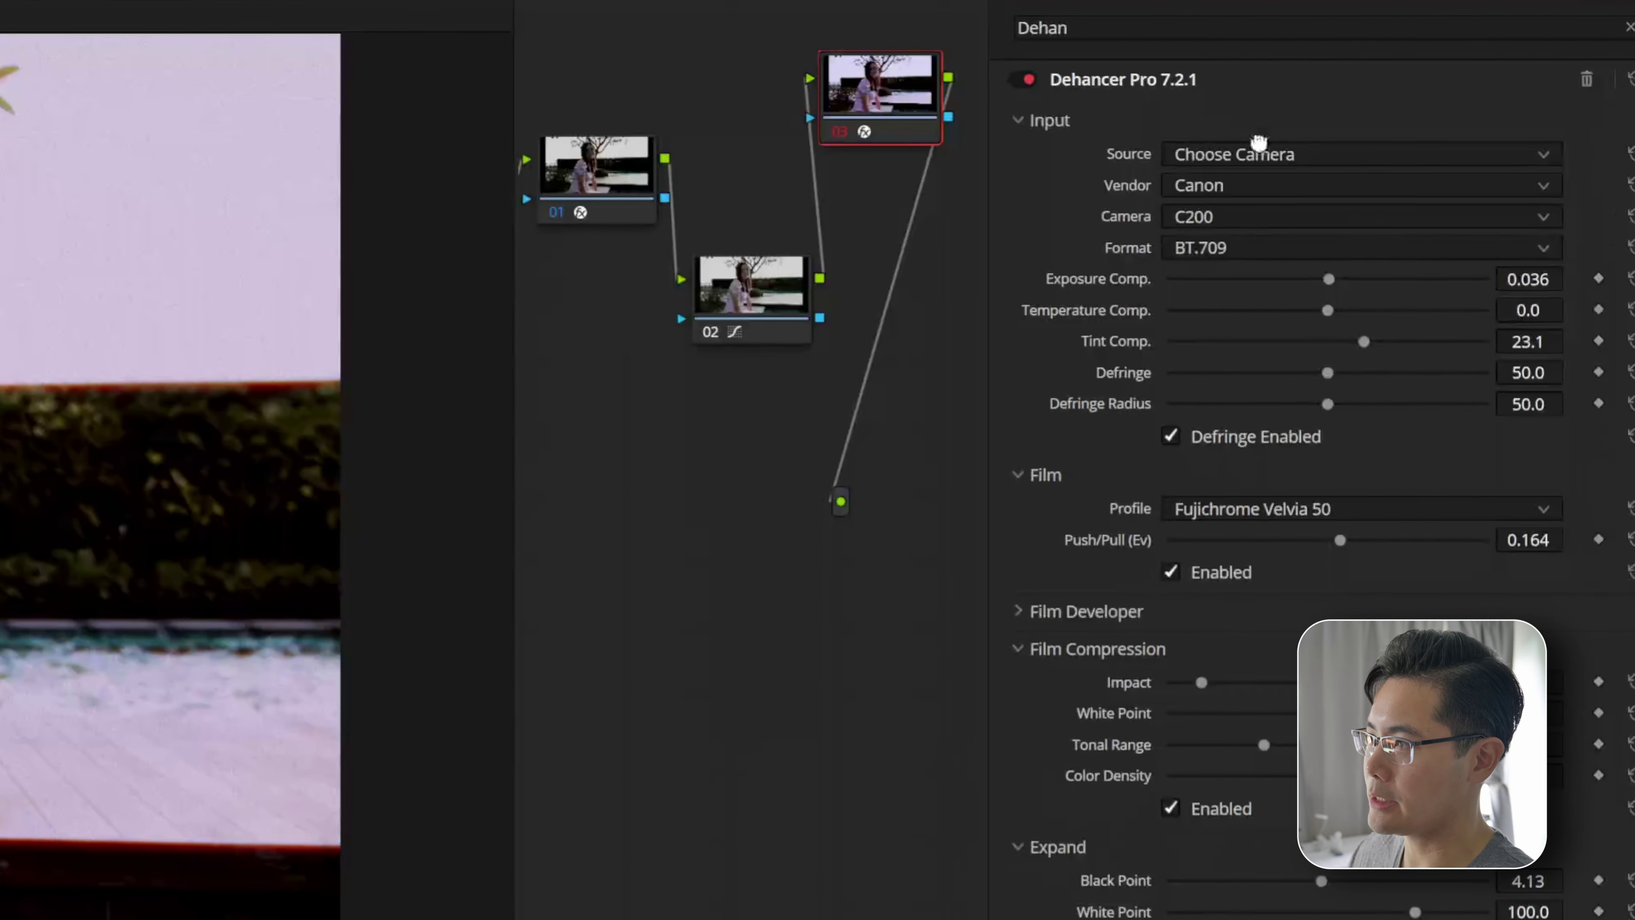
# Step: Set Dehancer's input Source to Choose Camera with Canon as the vendor
pyautogui.click(1429, 137)
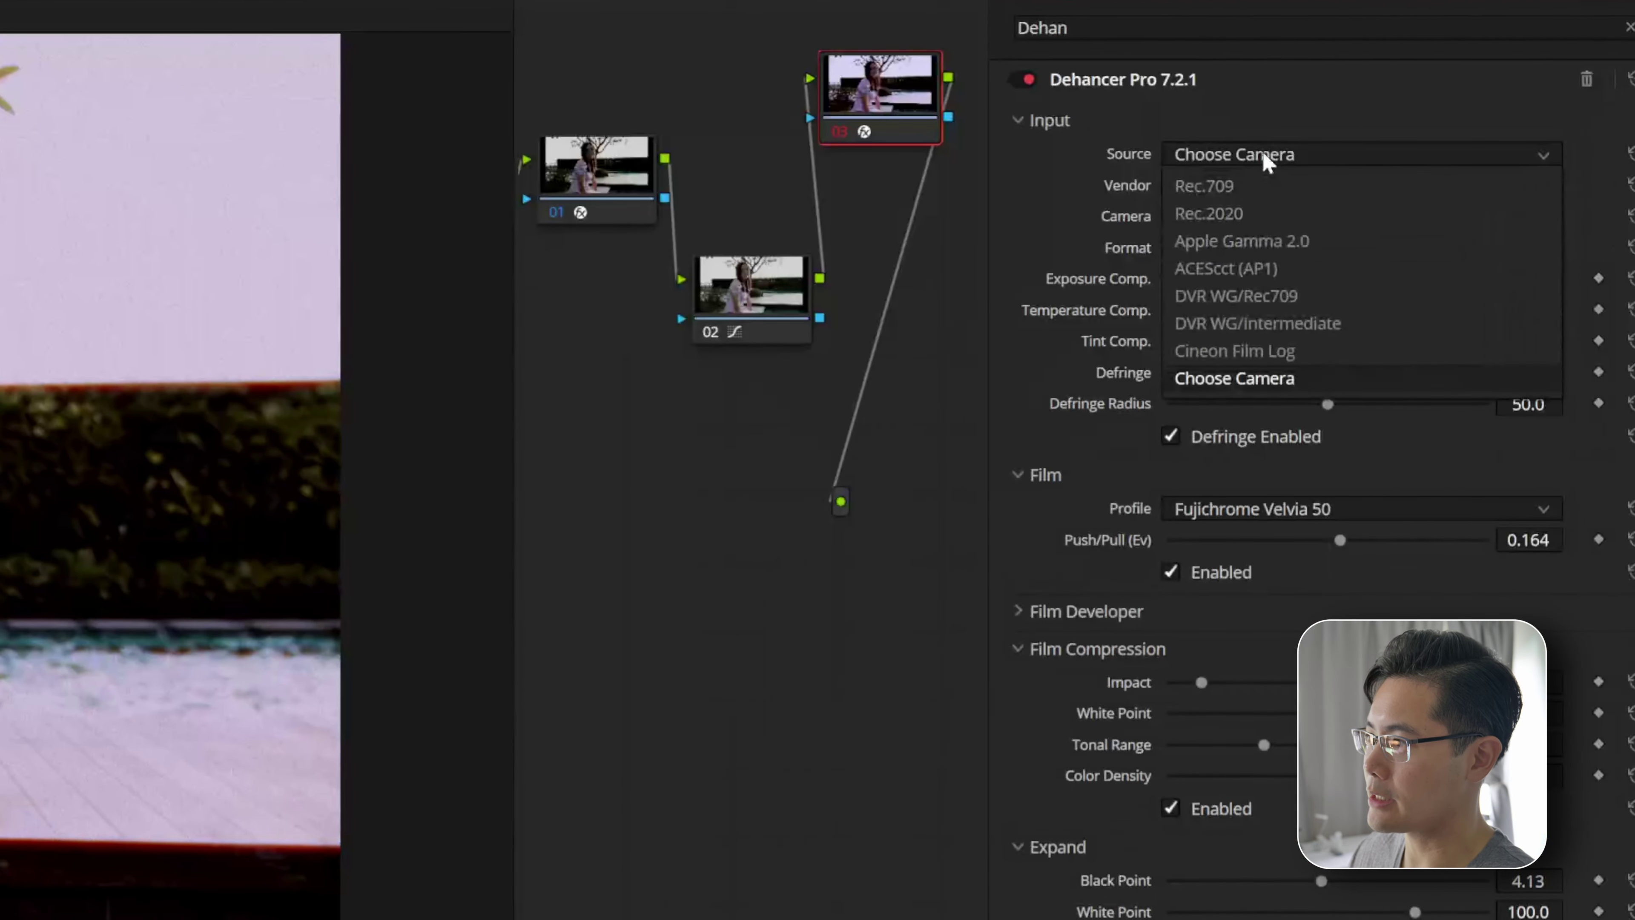
pyautogui.click(1274, 378)
pyautogui.click(1282, 185)
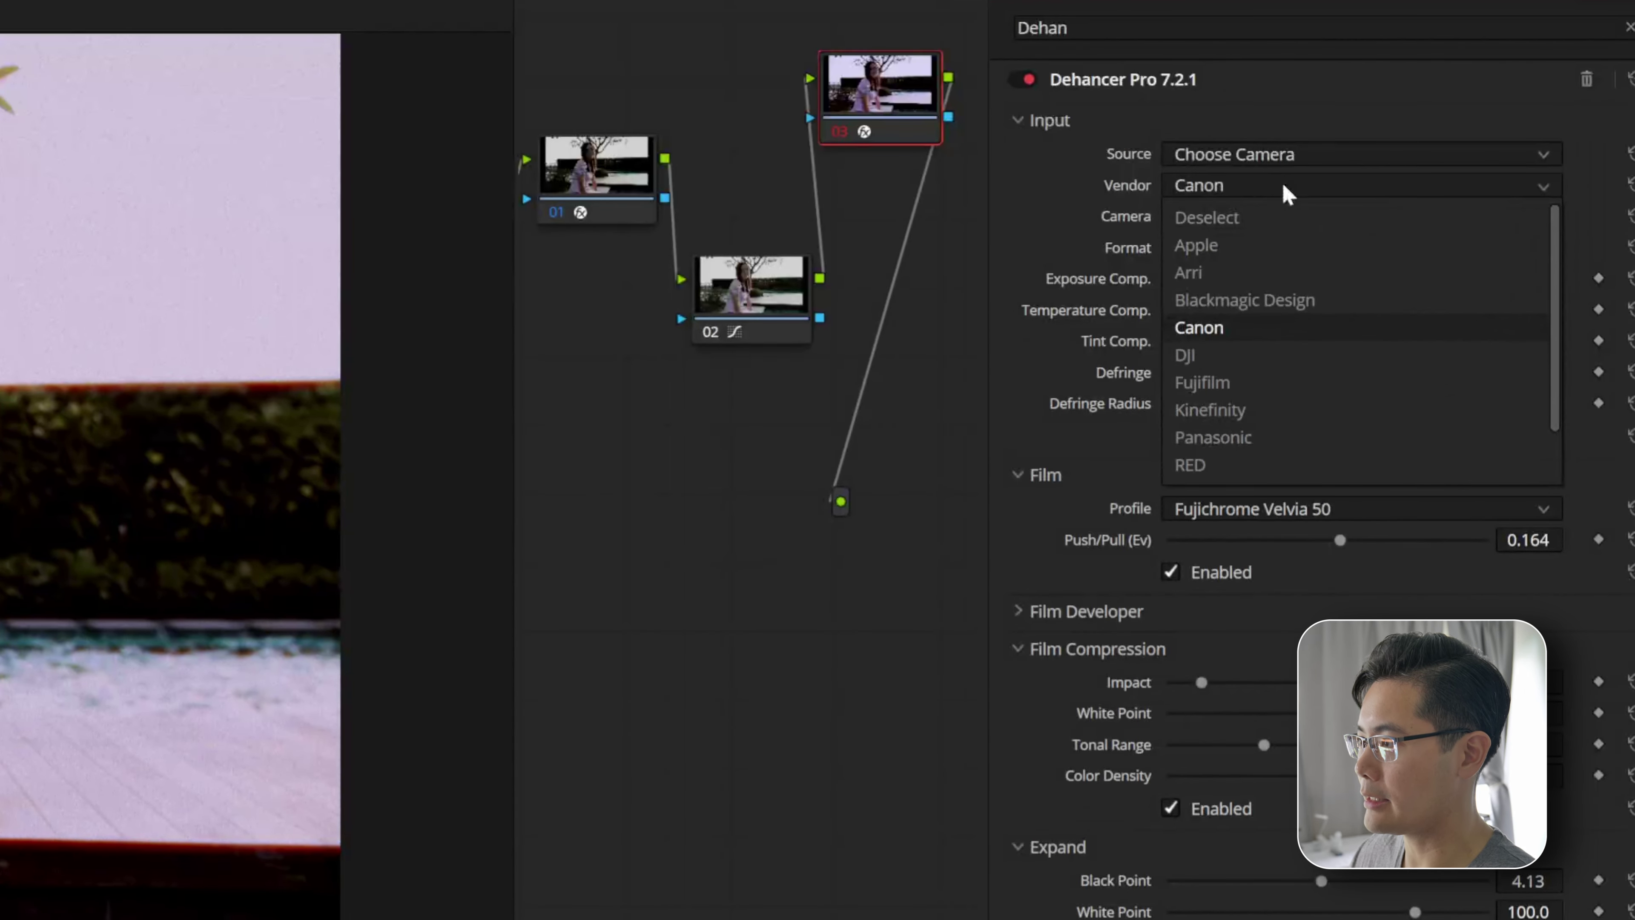
pyautogui.click(1244, 326)
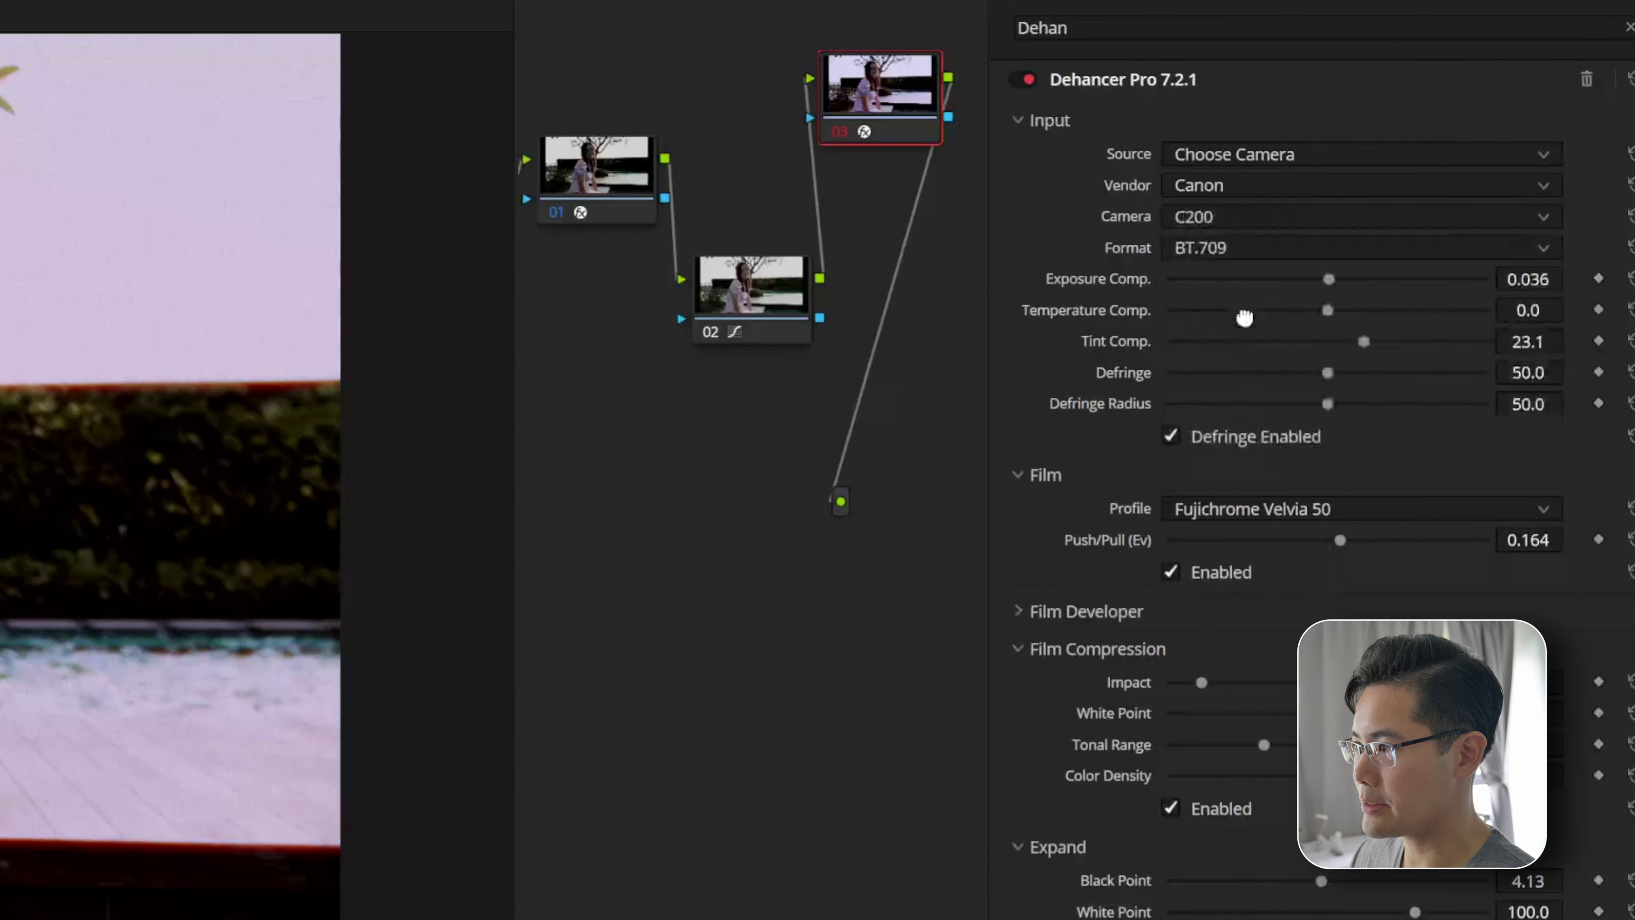
# Step: Browse the Canon camera model list, then review node 01's Color Space Transform settings
pyautogui.click(1266, 217)
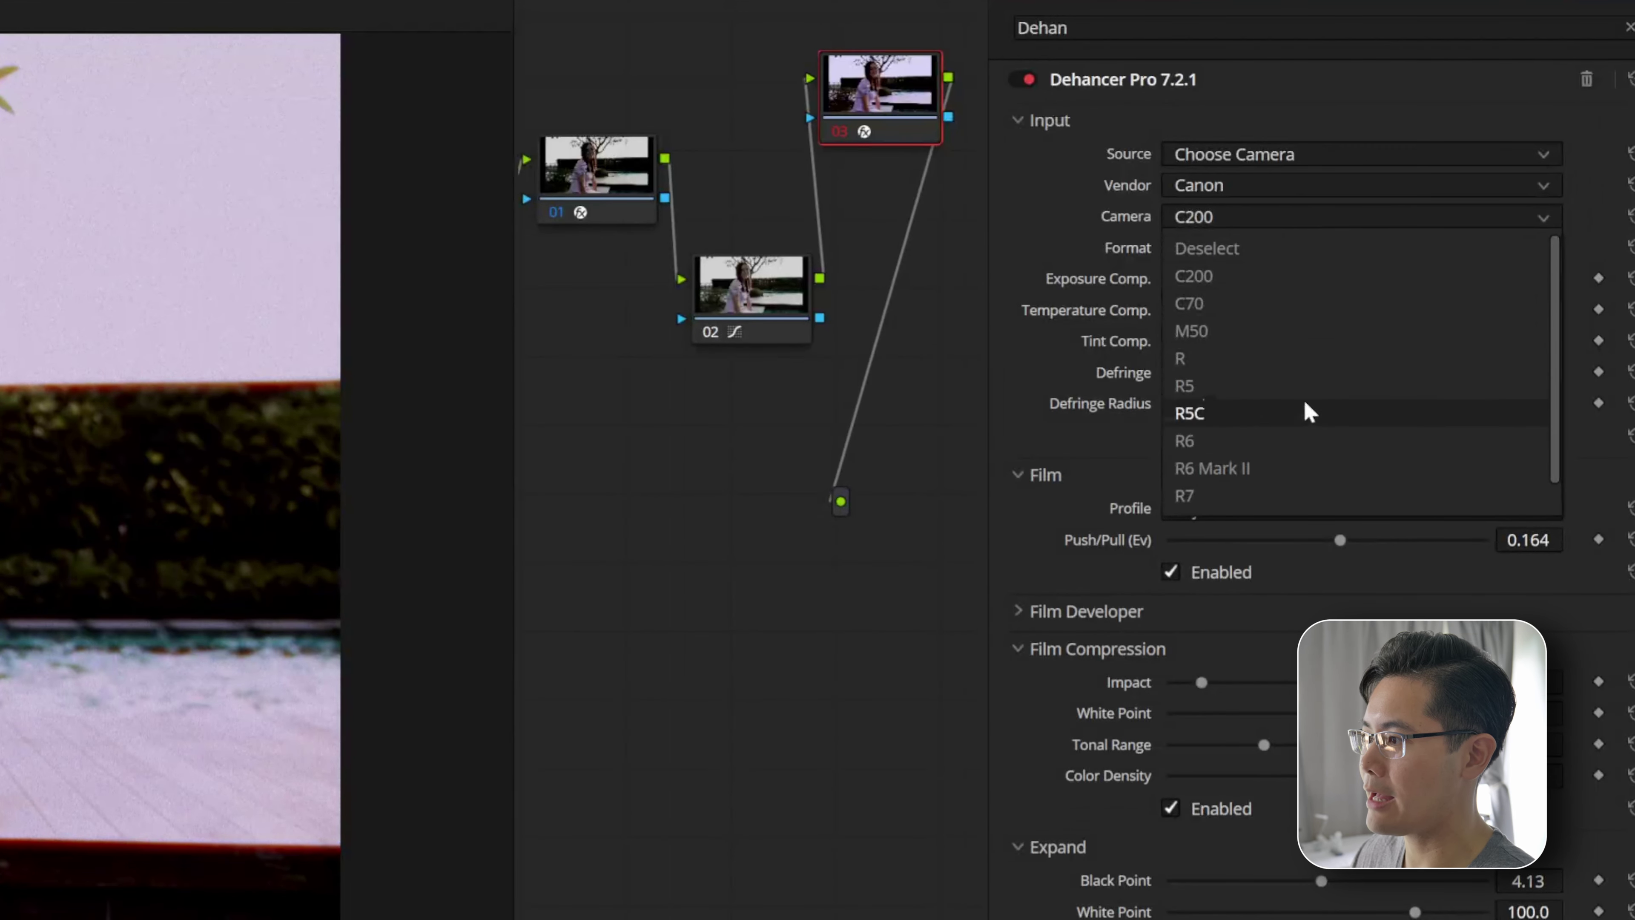
pyautogui.scroll(-1, 1307, 411)
pyautogui.scroll(1, 1309, 411)
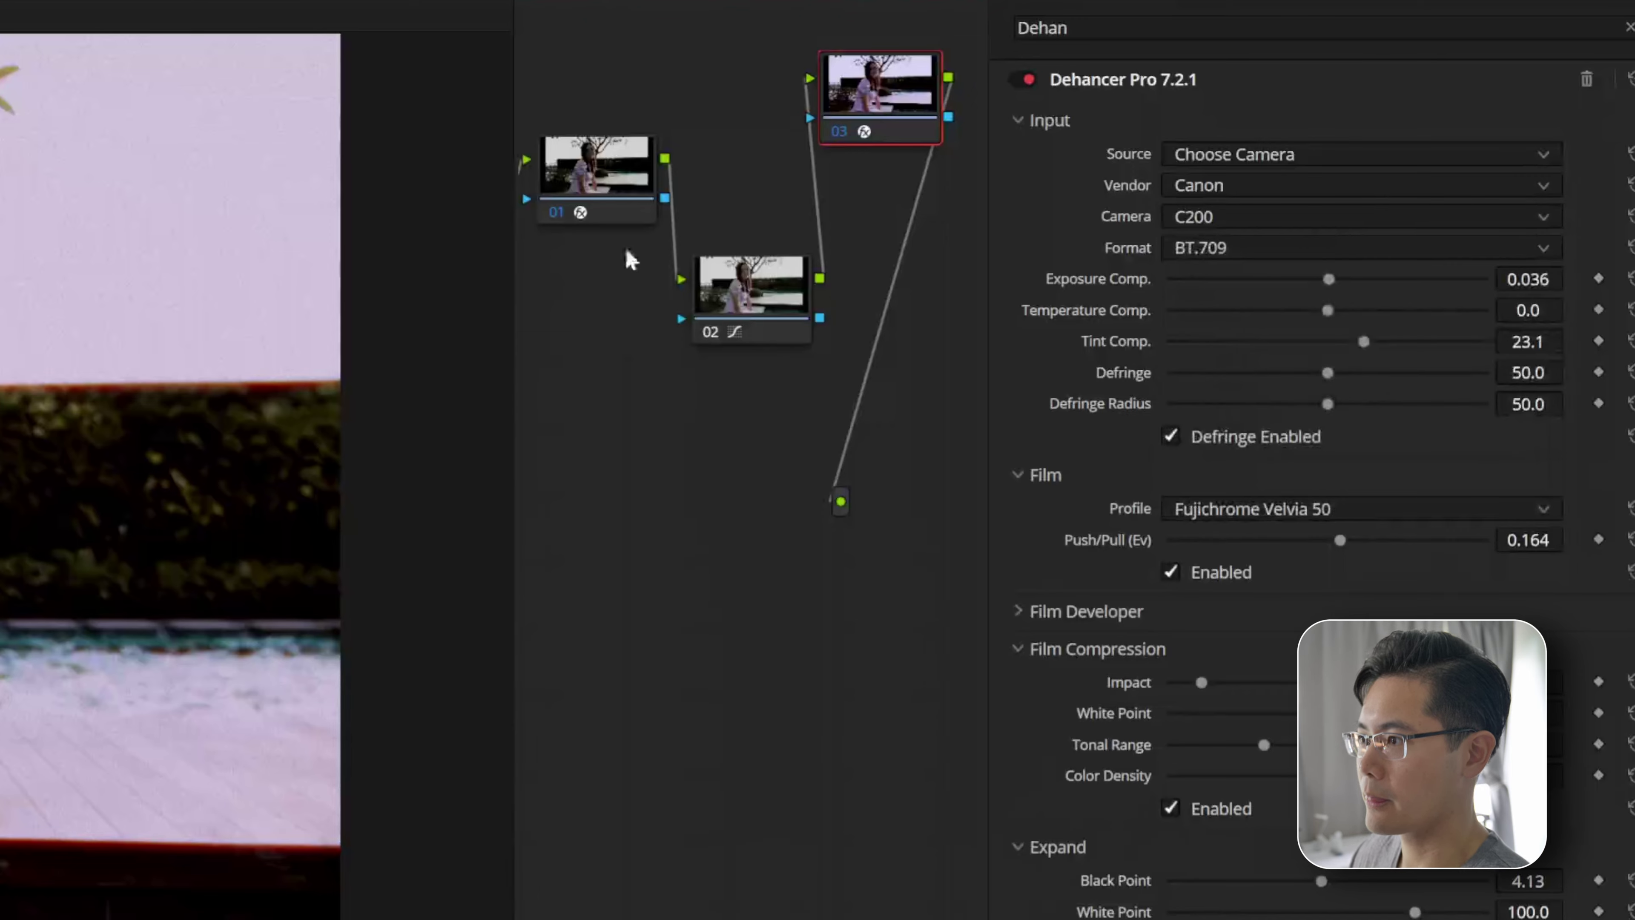
pyautogui.click(1081, 161)
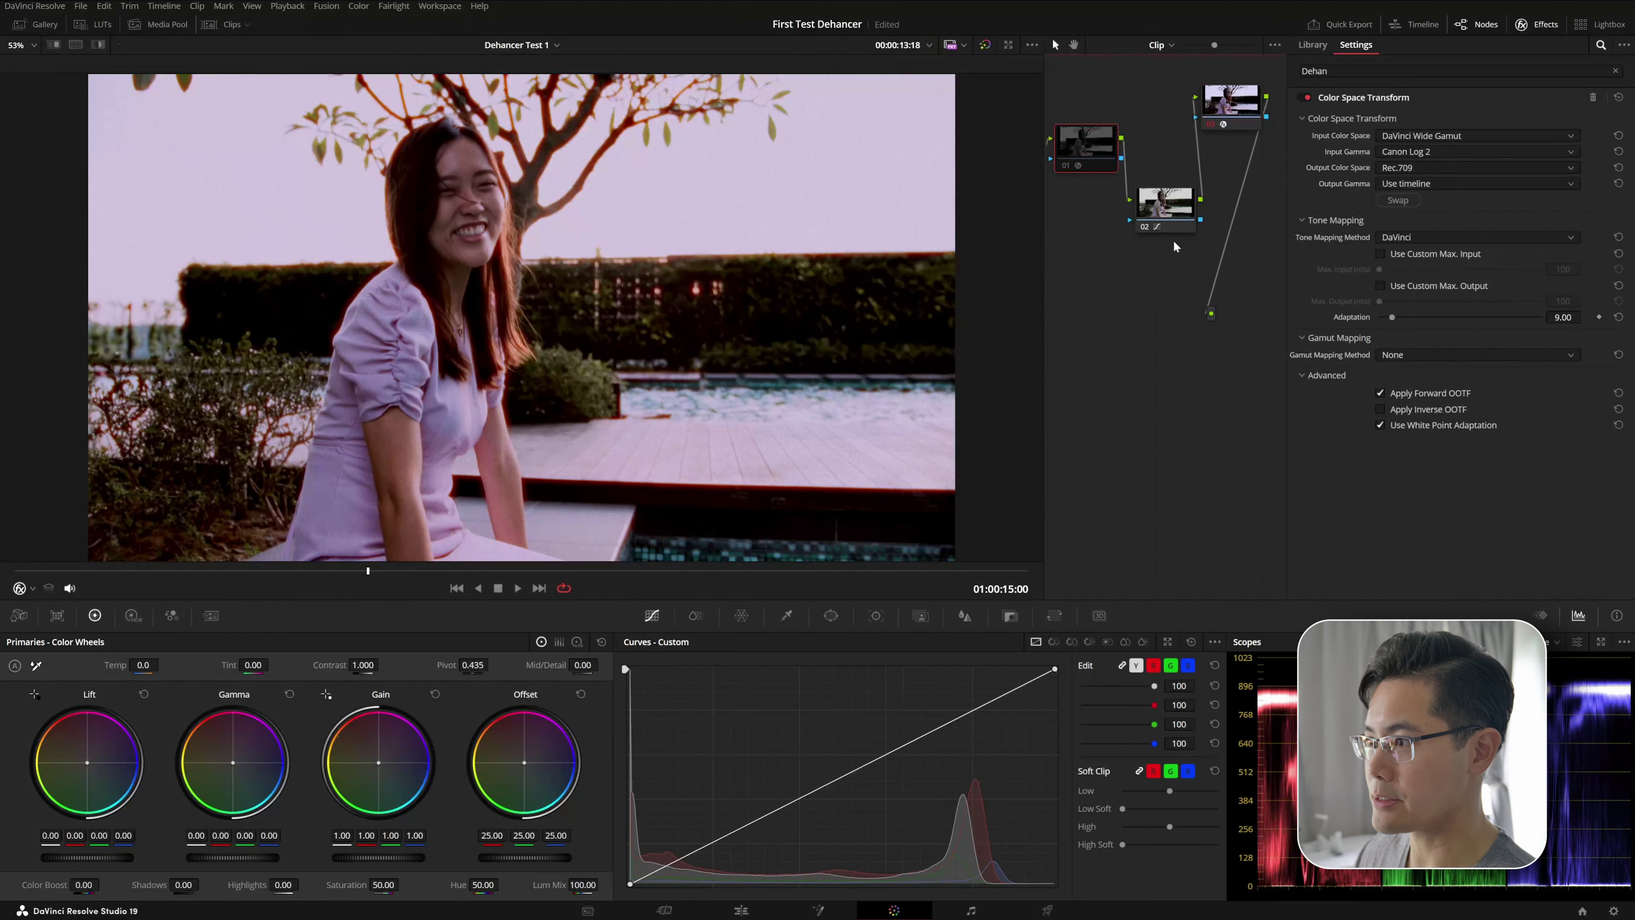
# Step: Disable node 01's Color Space Transform and set node 03's Dehancer camera to Canon M50
pyautogui.hotkey('ctrl', 'd')
pyautogui.click(1231, 102)
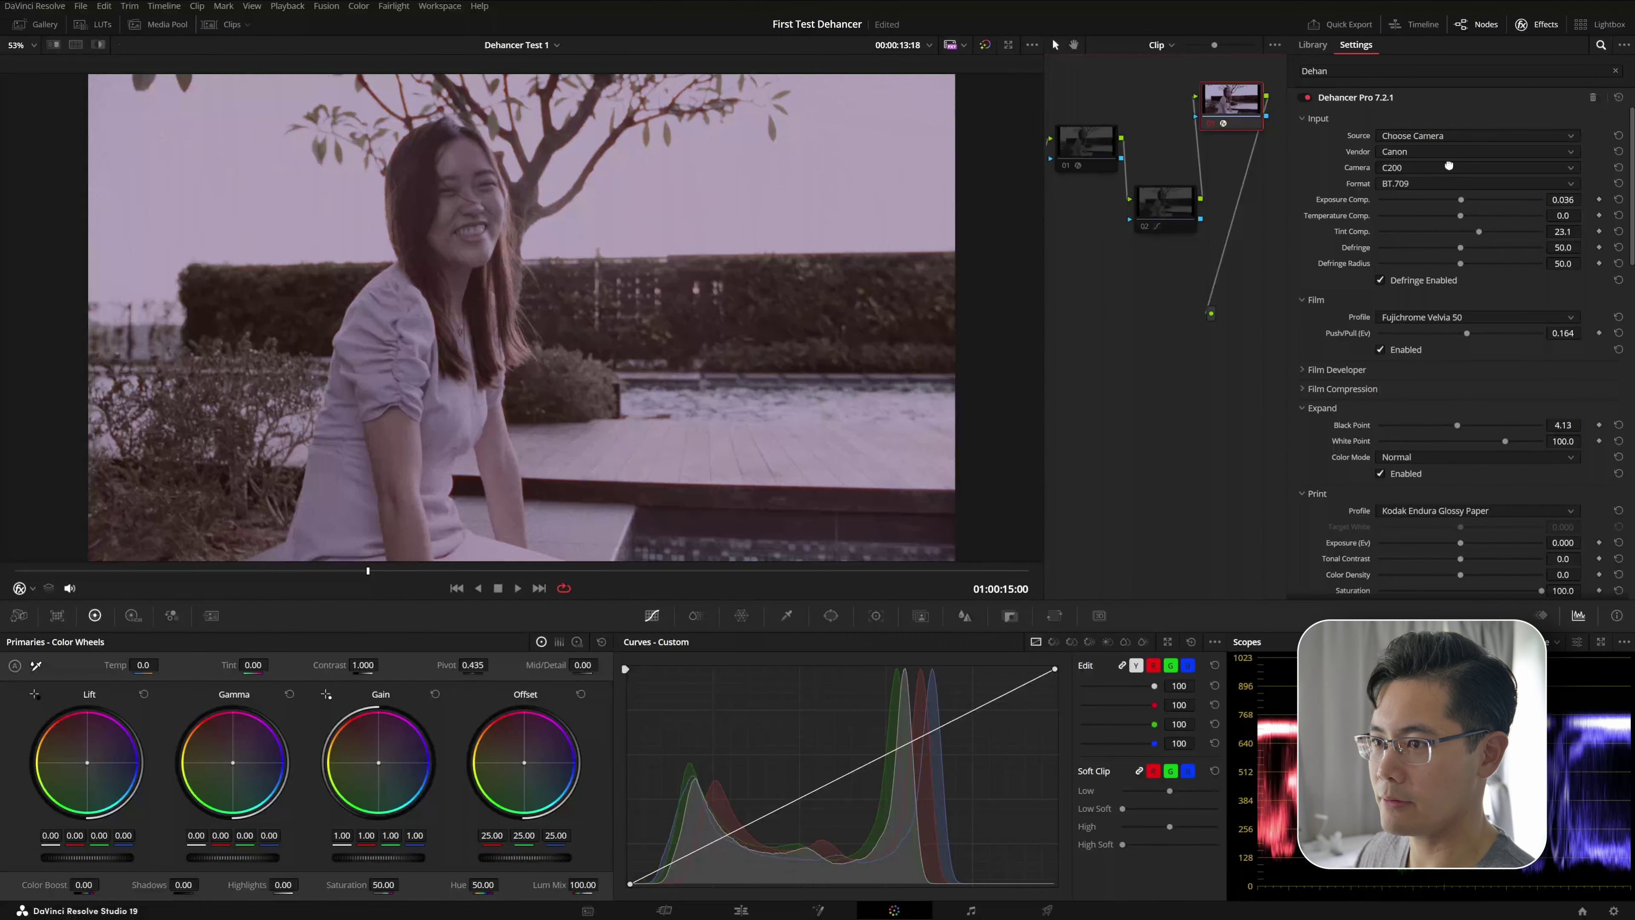
pyautogui.click(1448, 167)
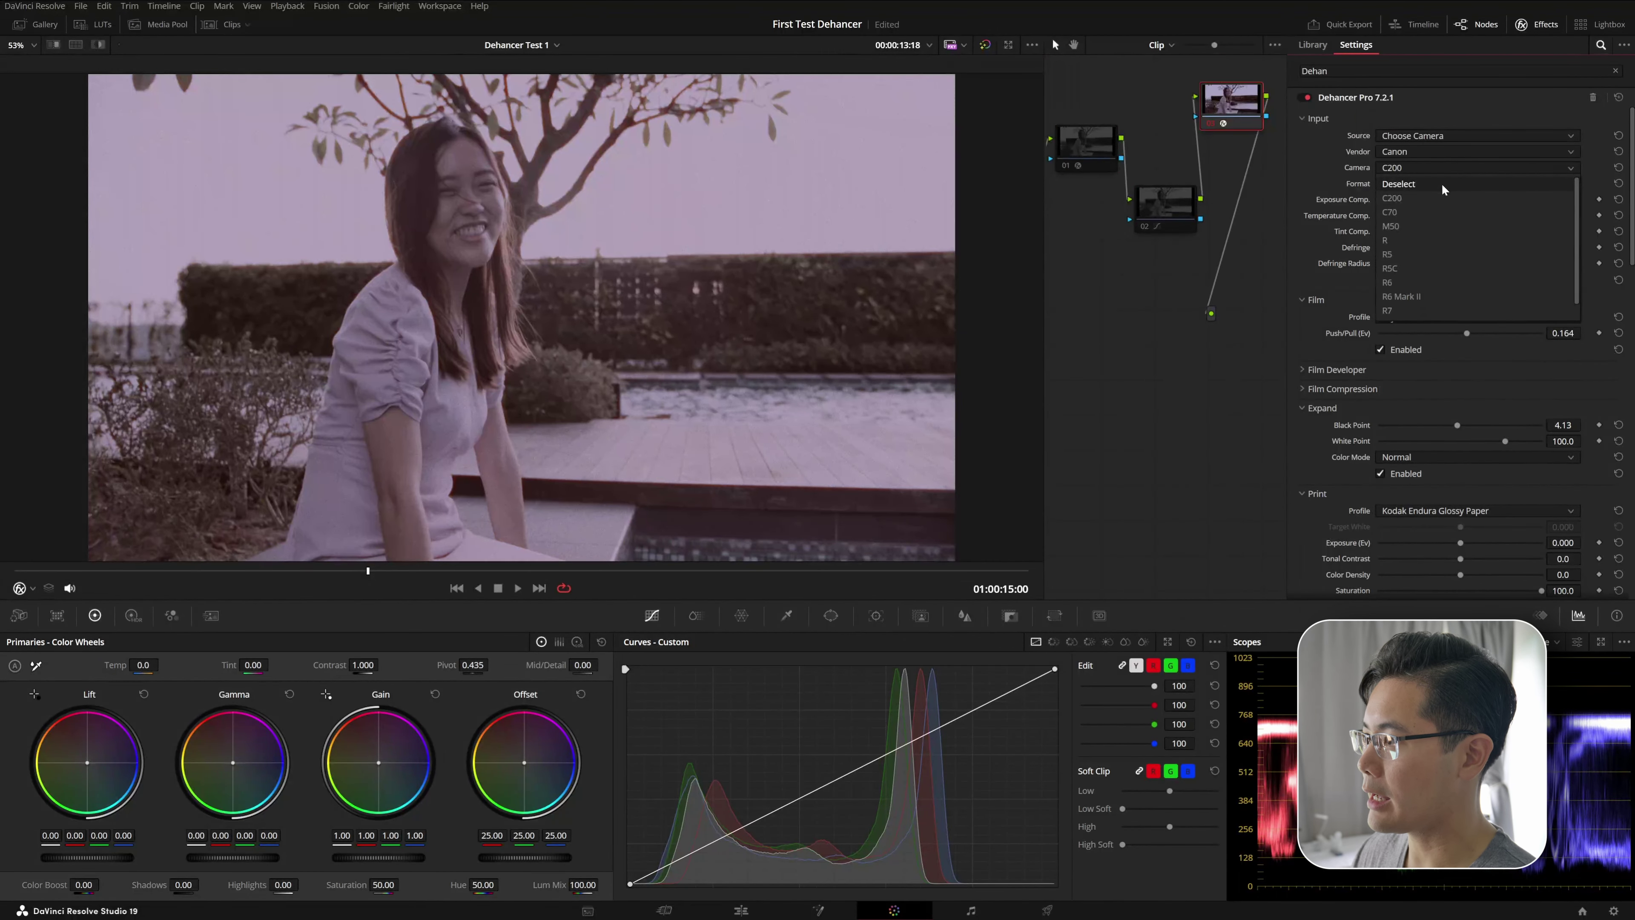
pyautogui.click(1420, 231)
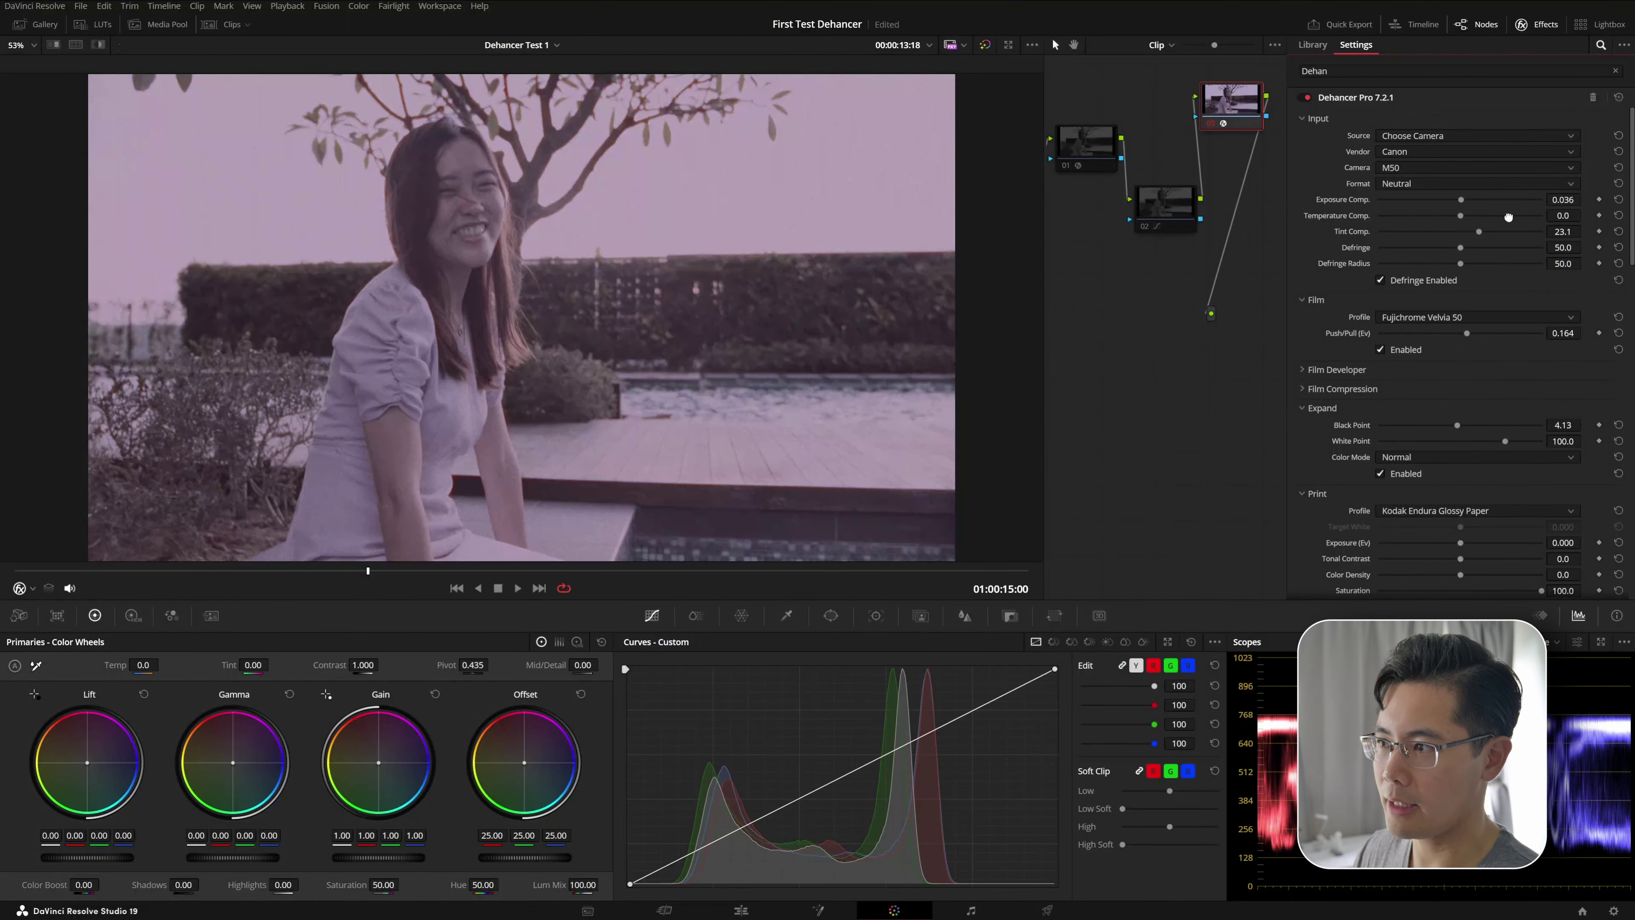
# Step: Compare against node 01, then lower Dehancer's Expand Black Point to -11.57
pyautogui.click(1112, 143)
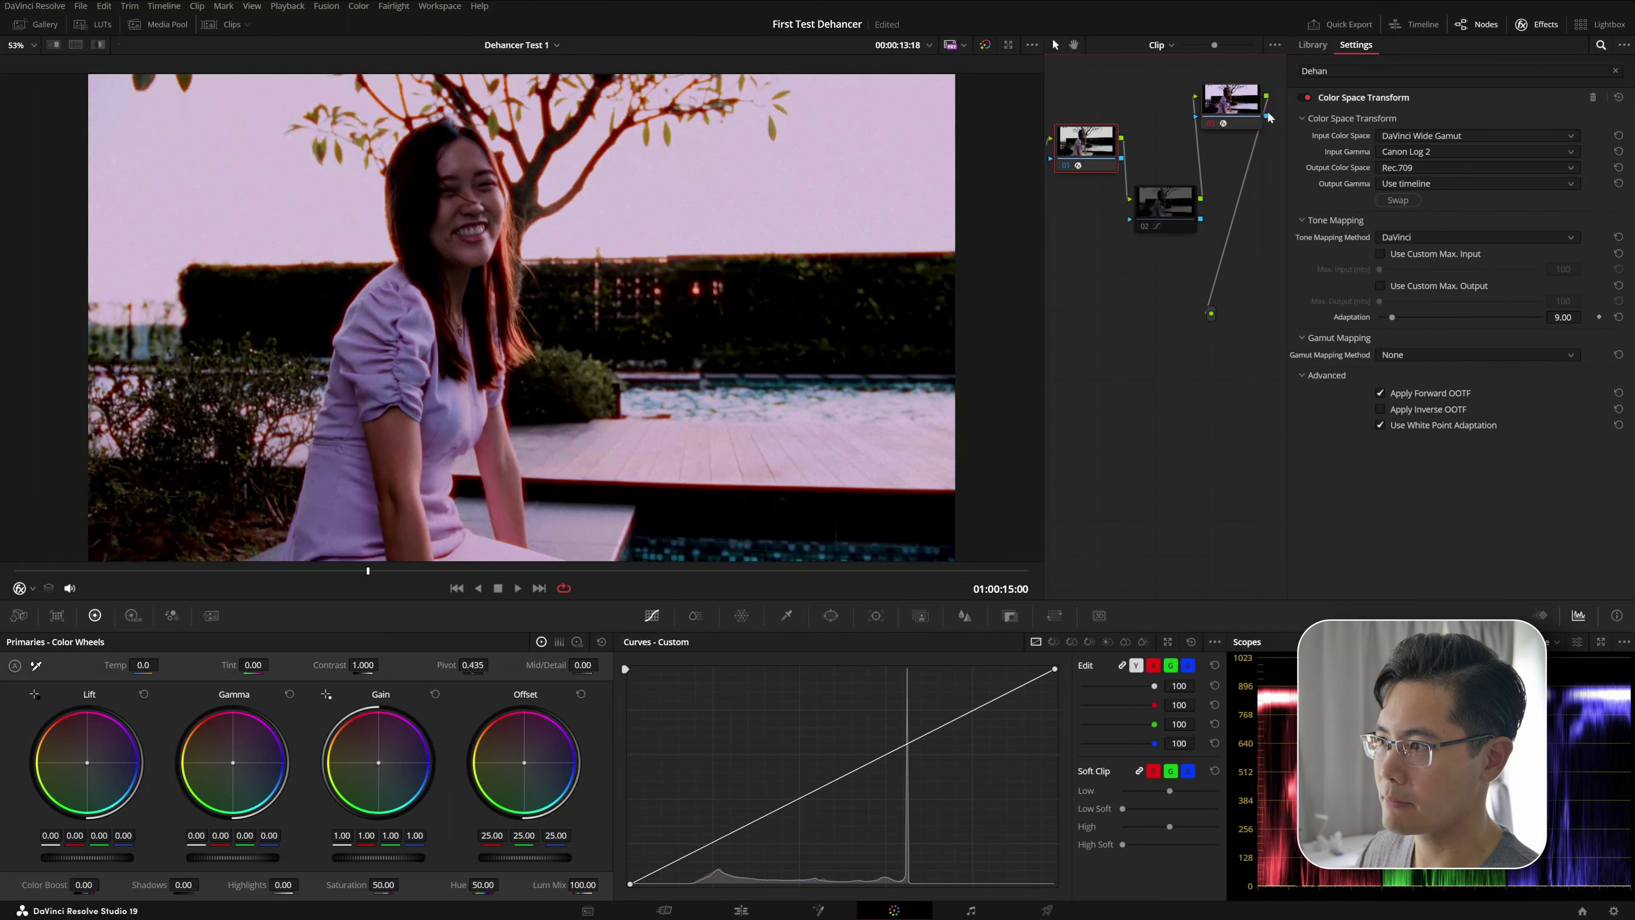
pyautogui.click(1240, 109)
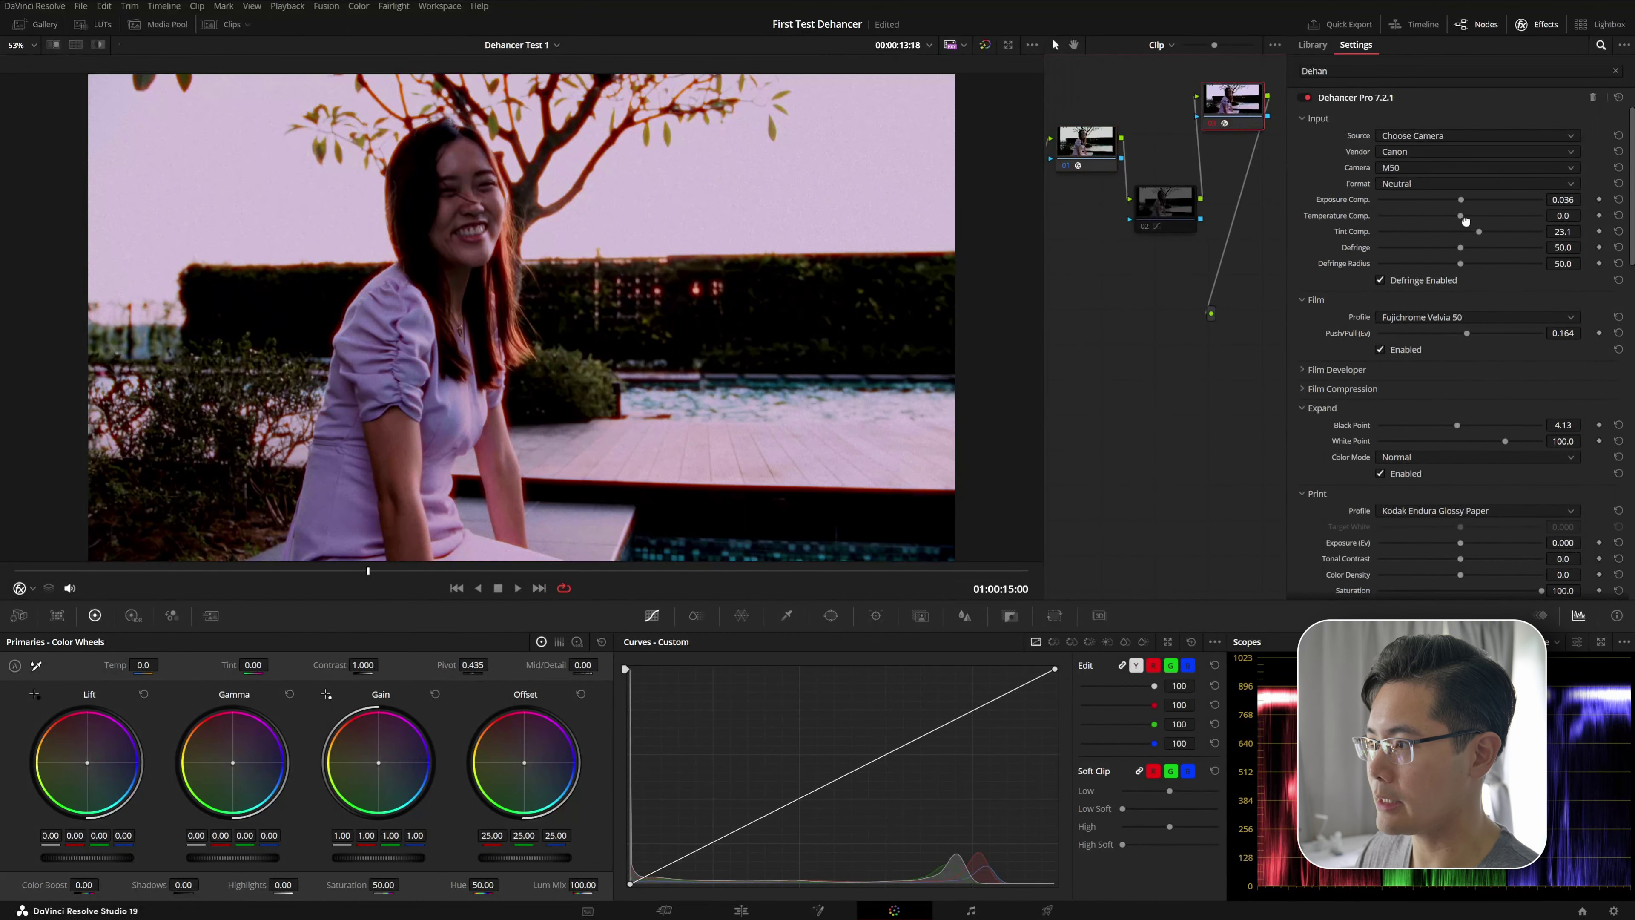
pyautogui.scroll(-1, 1464, 300)
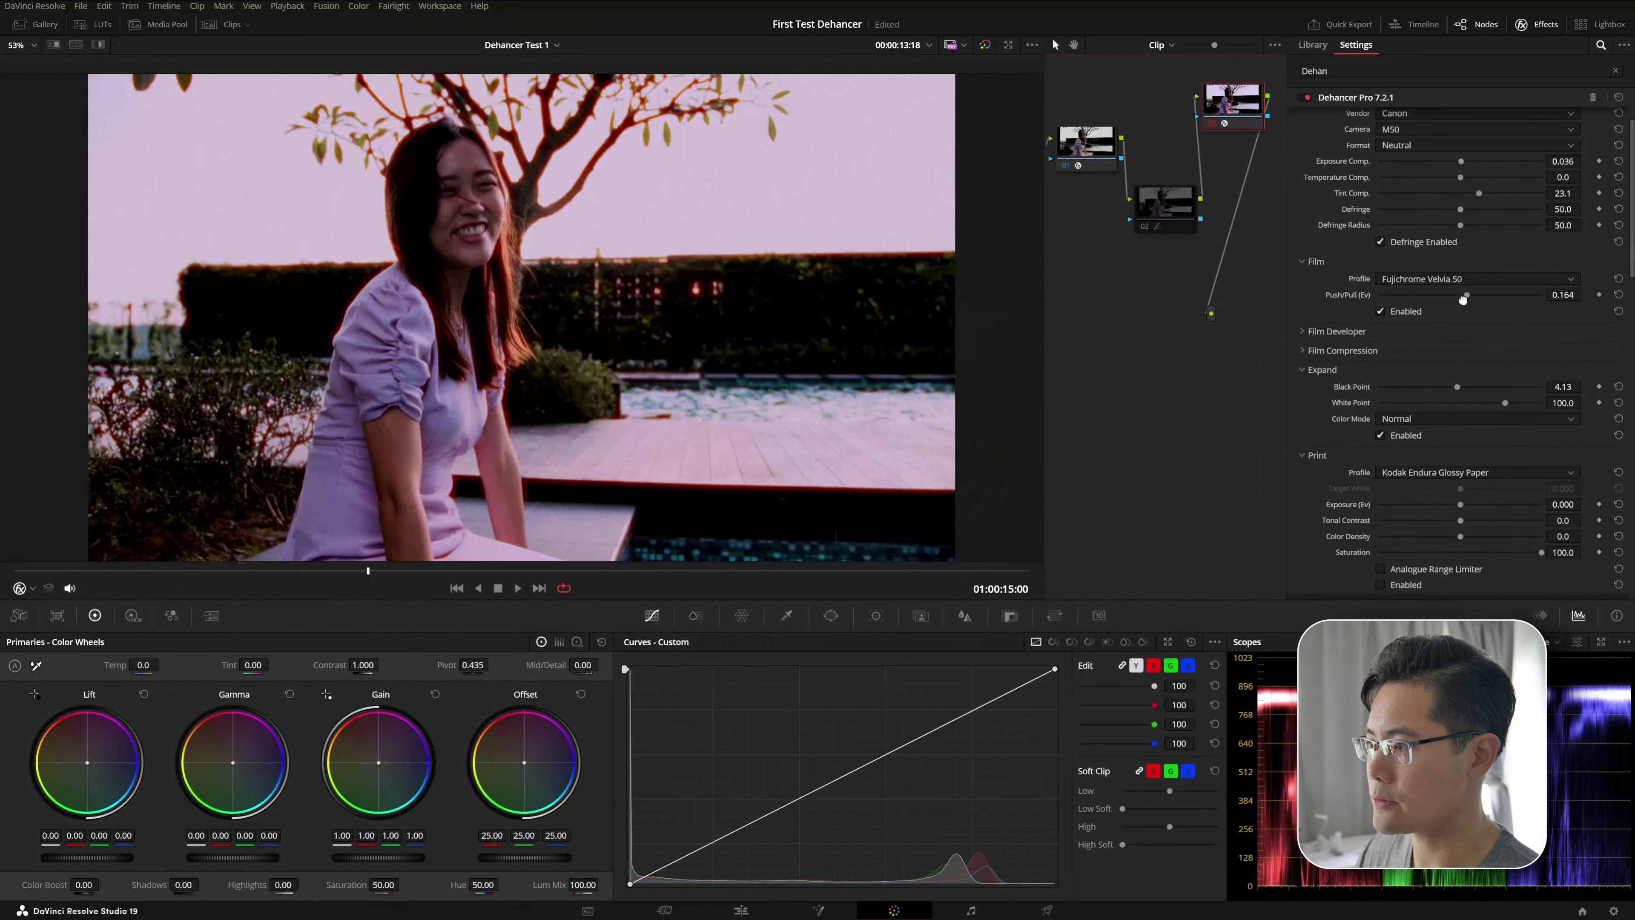
pyautogui.moveTo(1473, 385); pyautogui.dragTo(1405, 382)
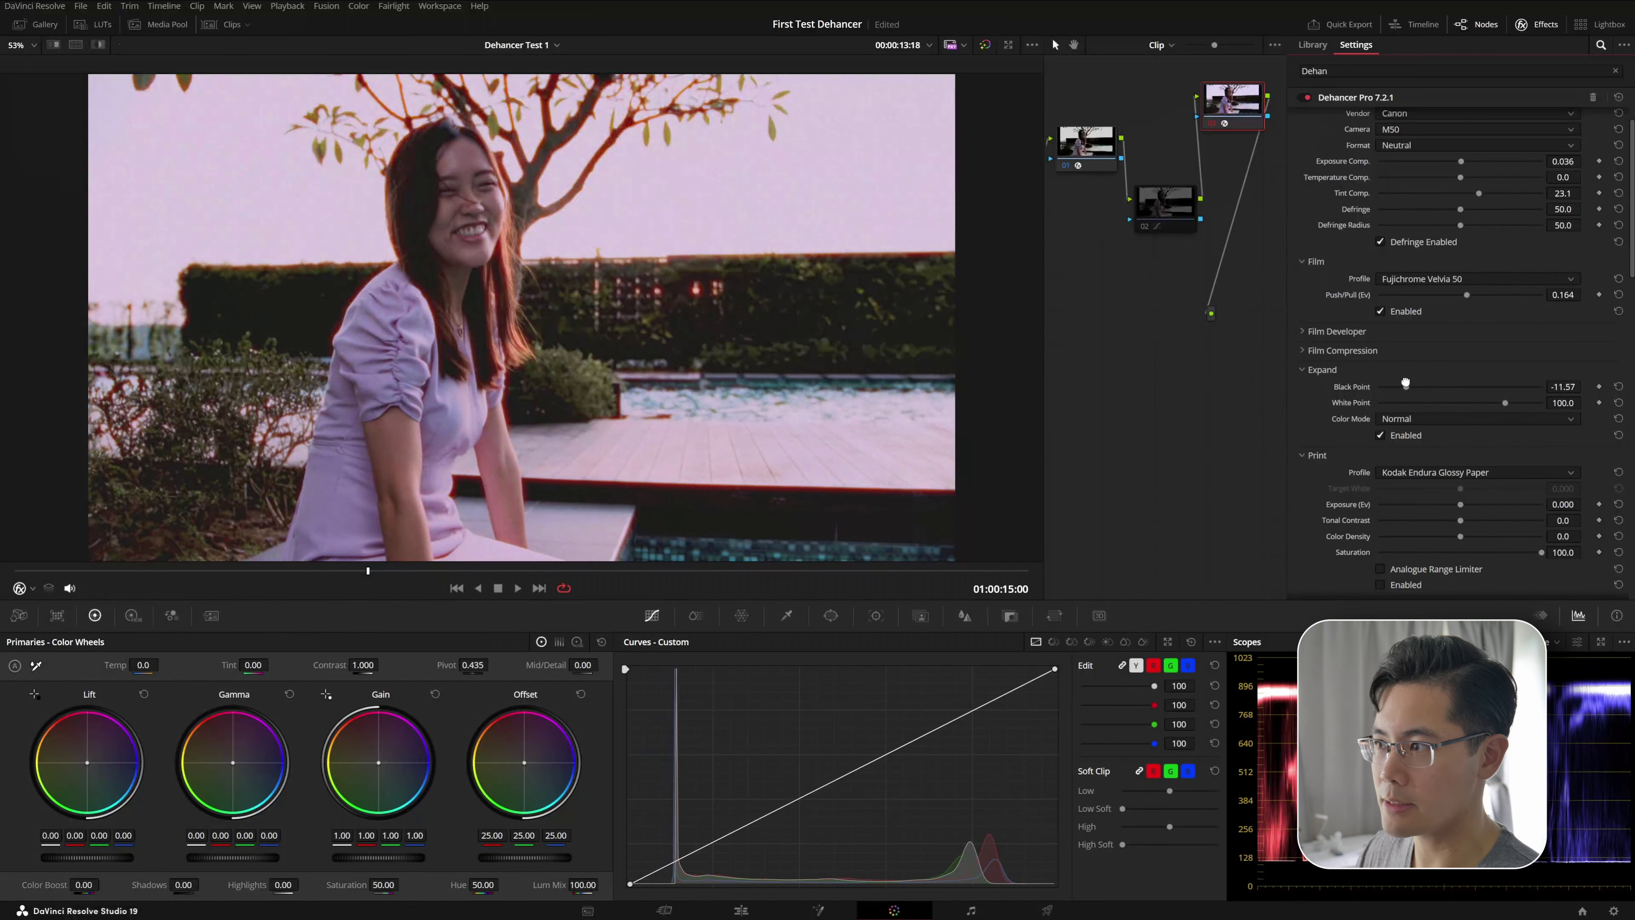
pyautogui.click(1160, 220)
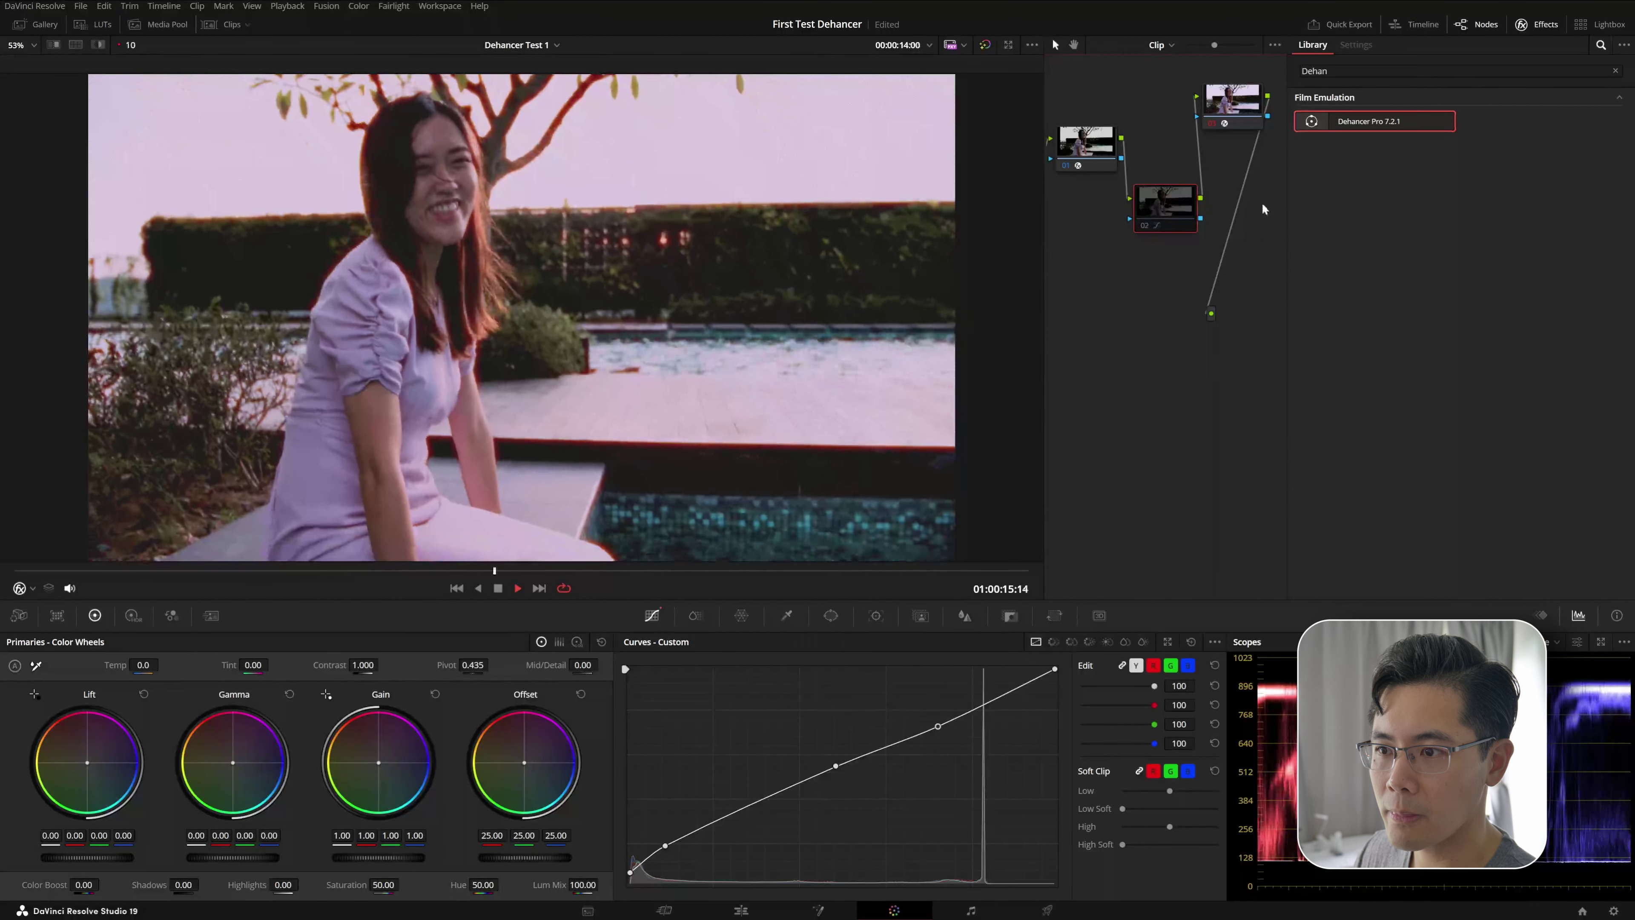
pyautogui.click(1252, 119)
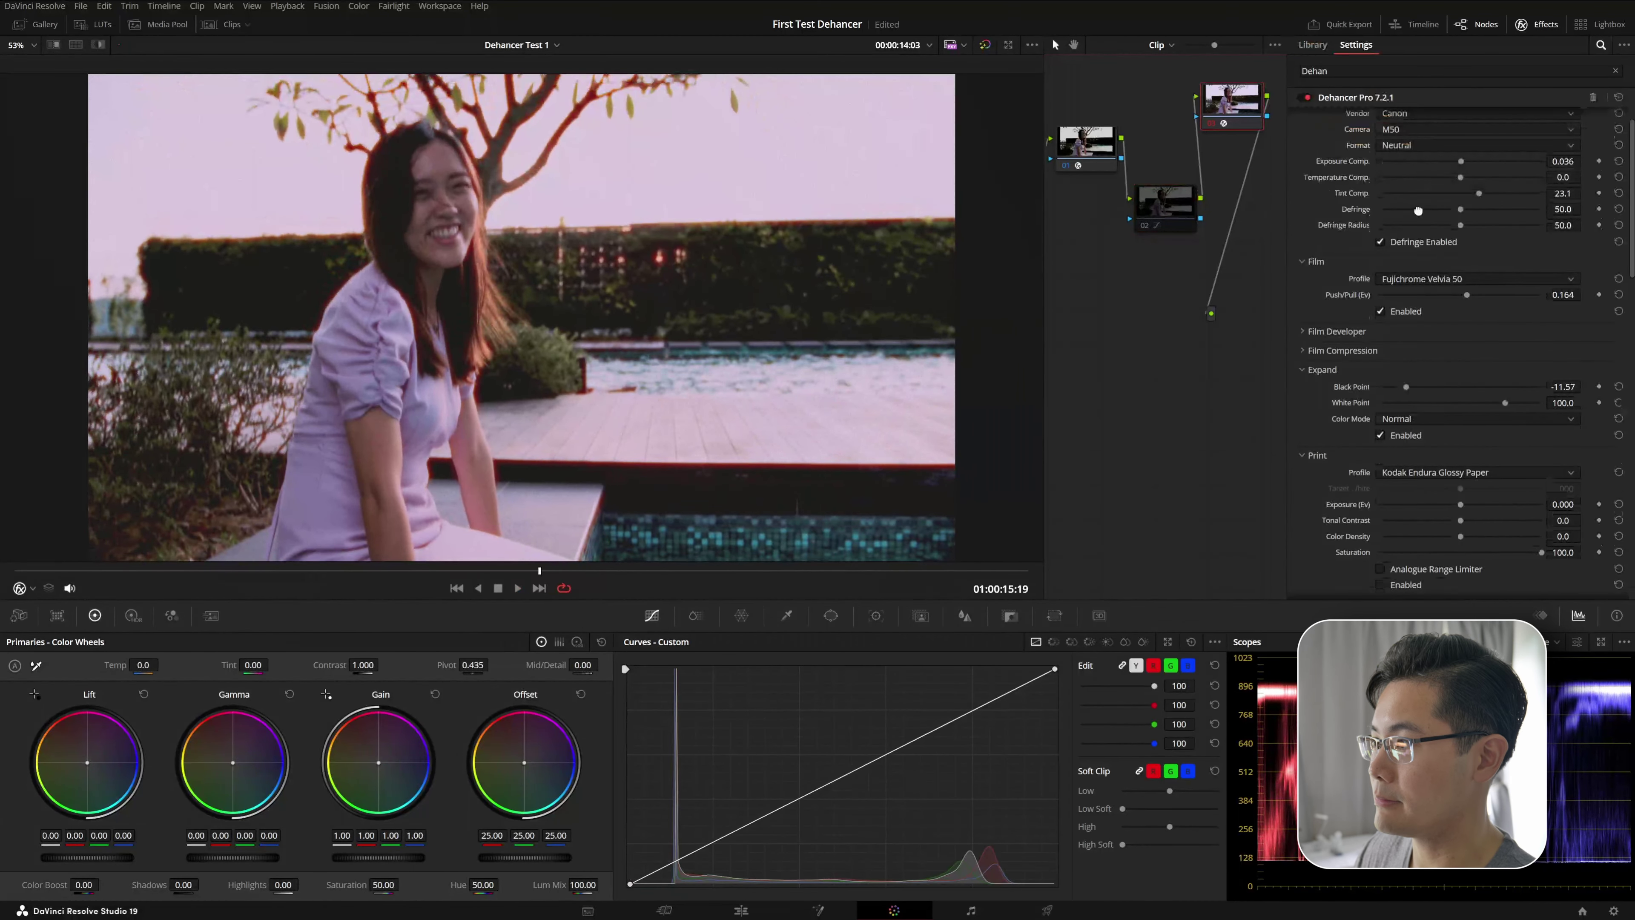